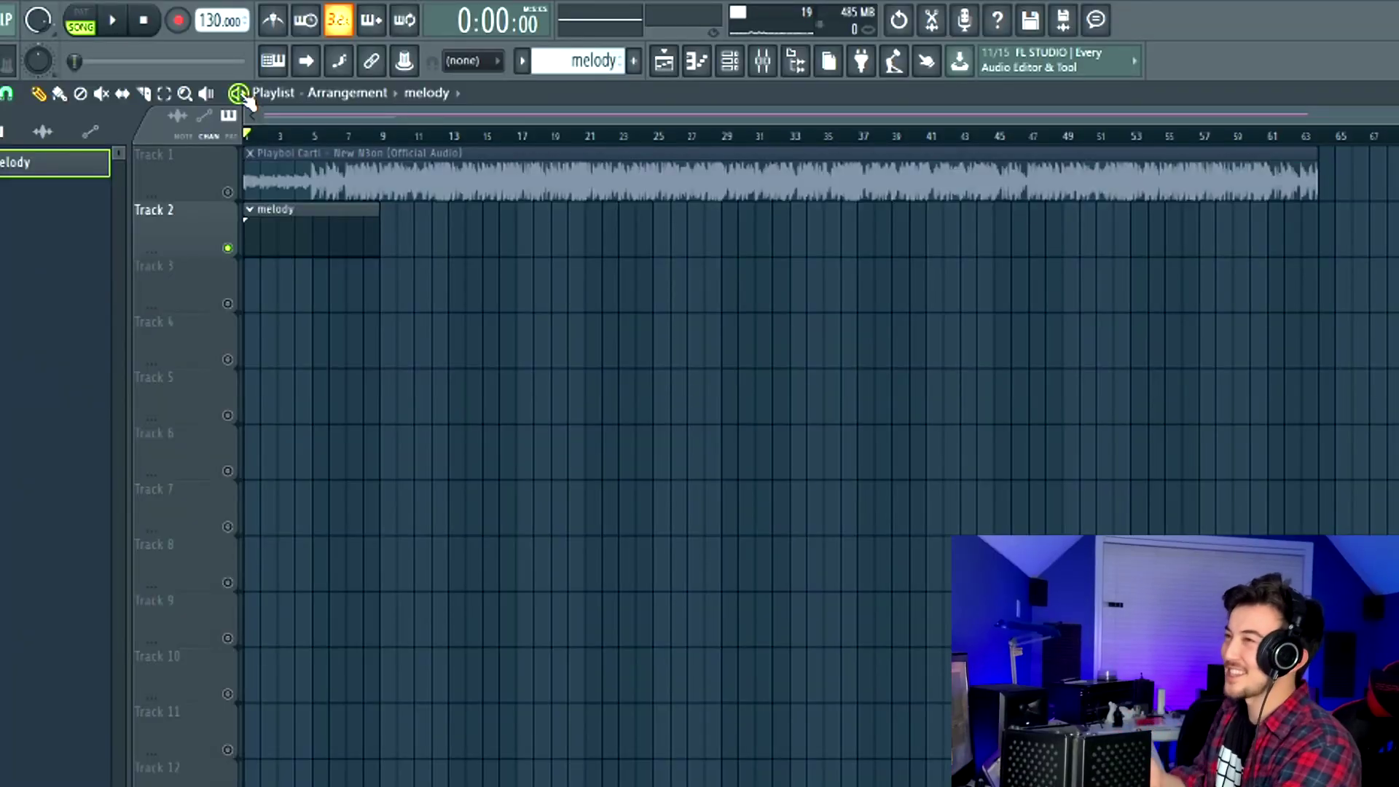
# Step: Open the ElectraX64 instrument from the channel rack and show its patch browser
pyautogui.click(729, 61)
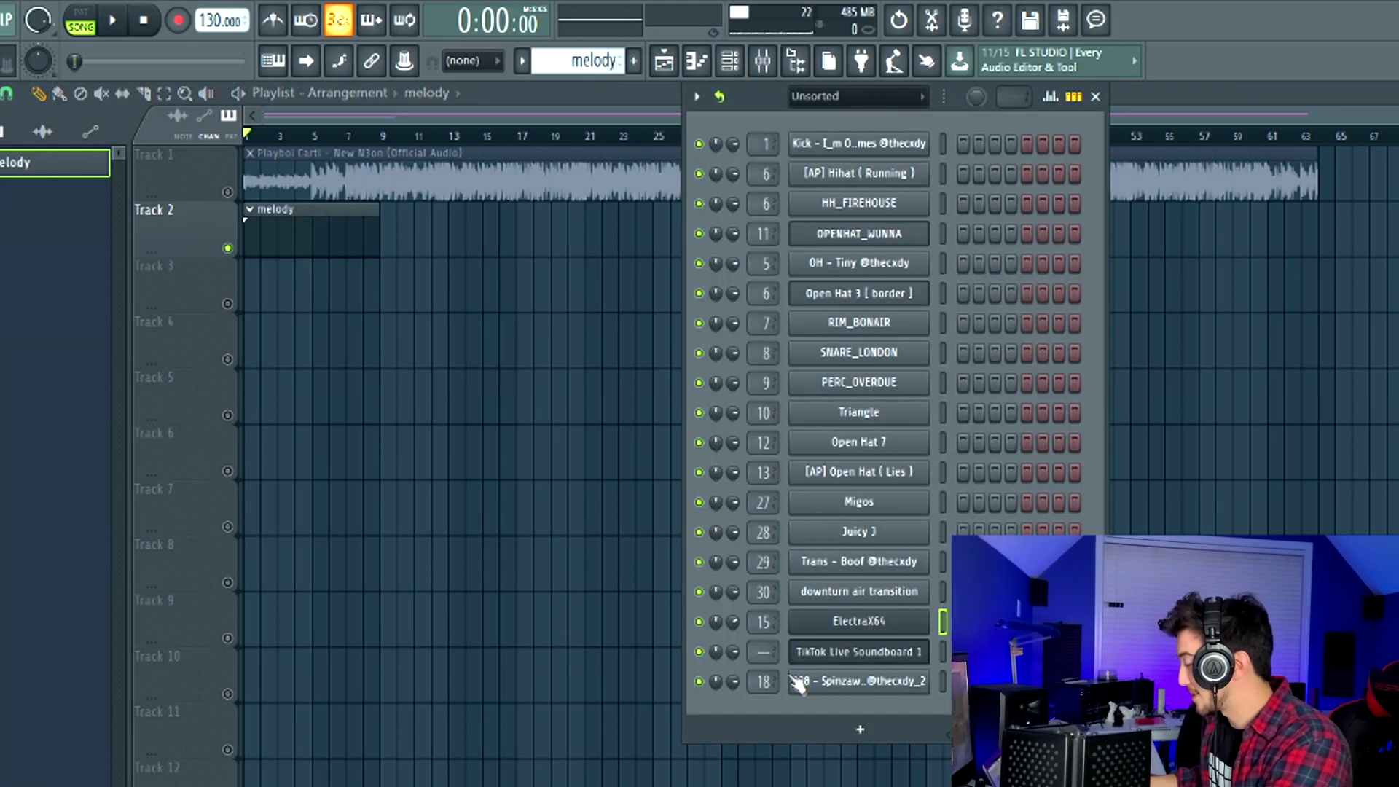
pyautogui.click(847, 626)
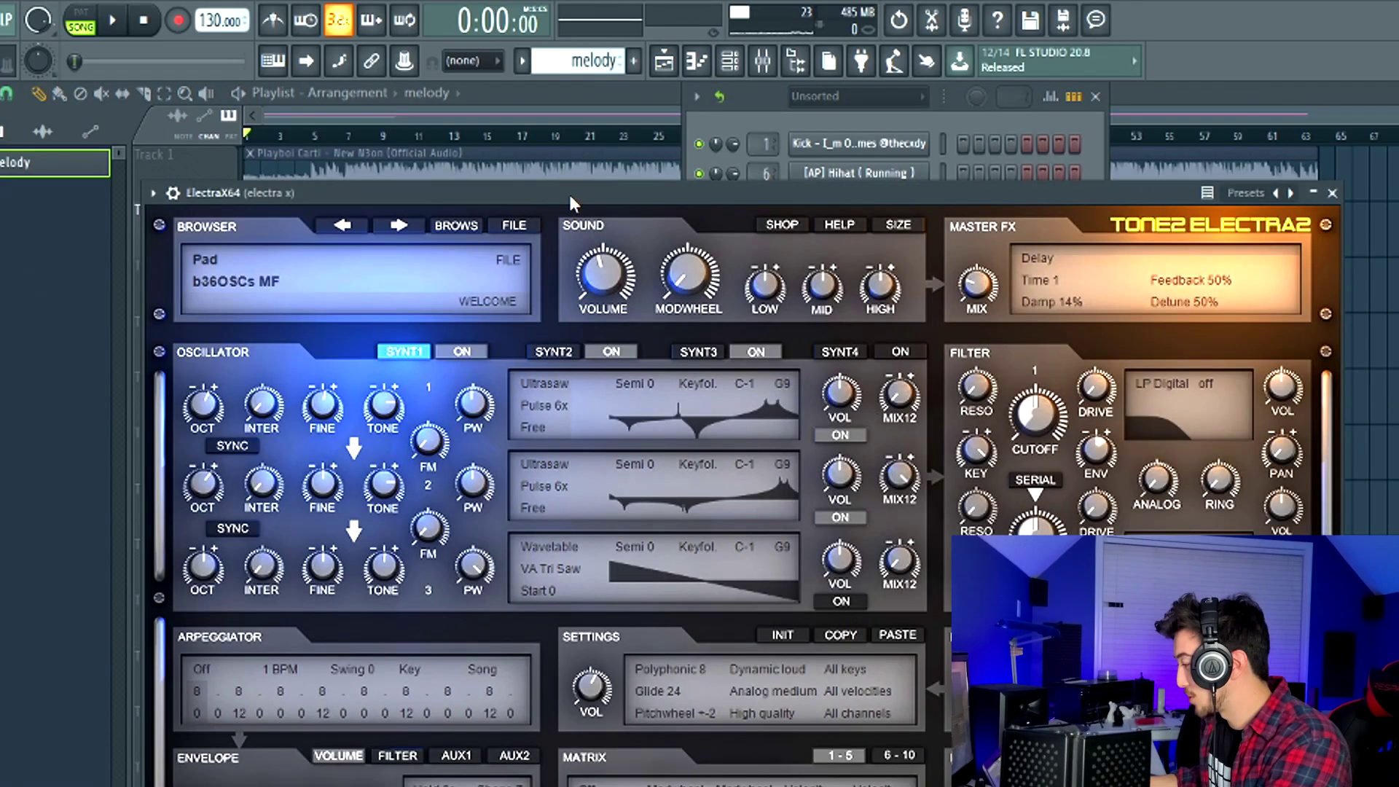
pyautogui.moveTo(569, 196); pyautogui.dragTo(606, 192)
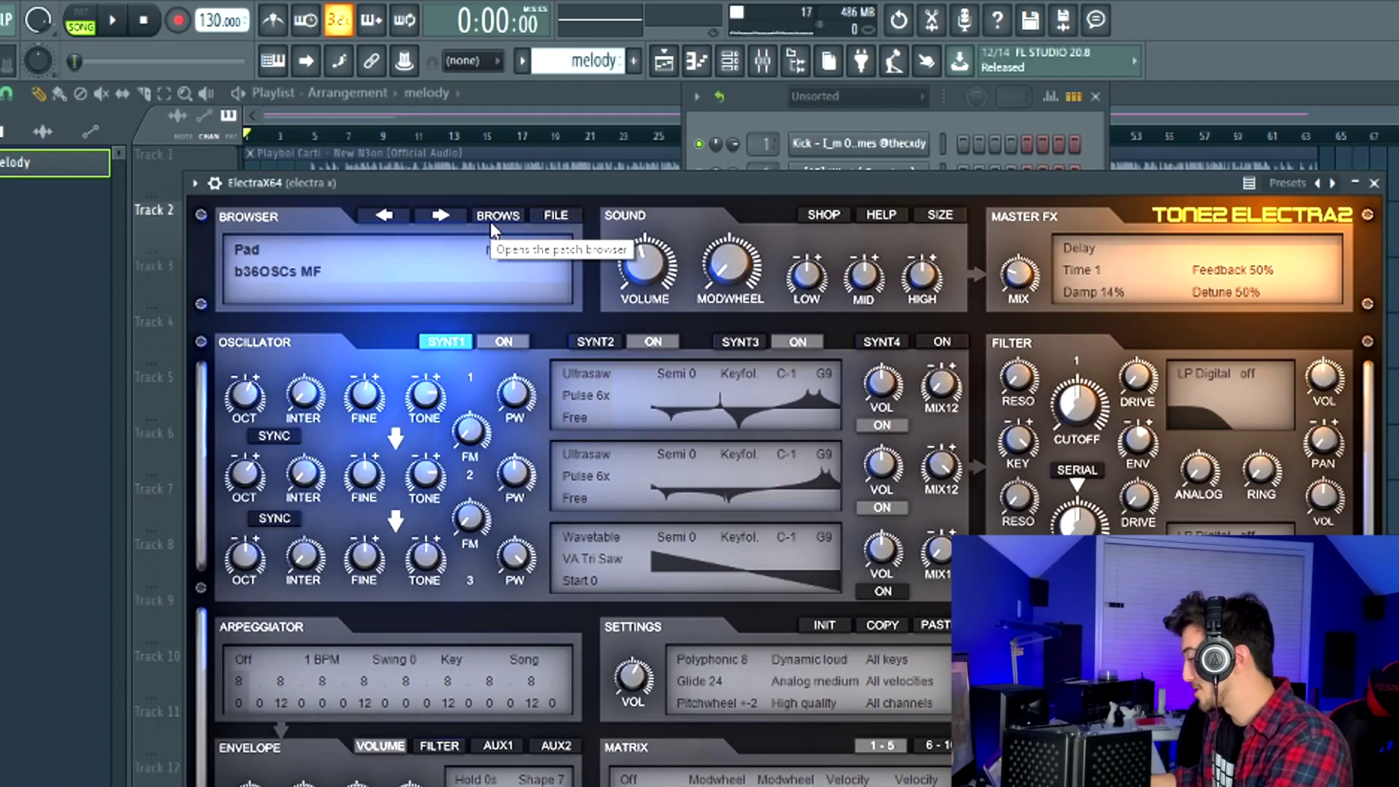
pyautogui.click(489, 218)
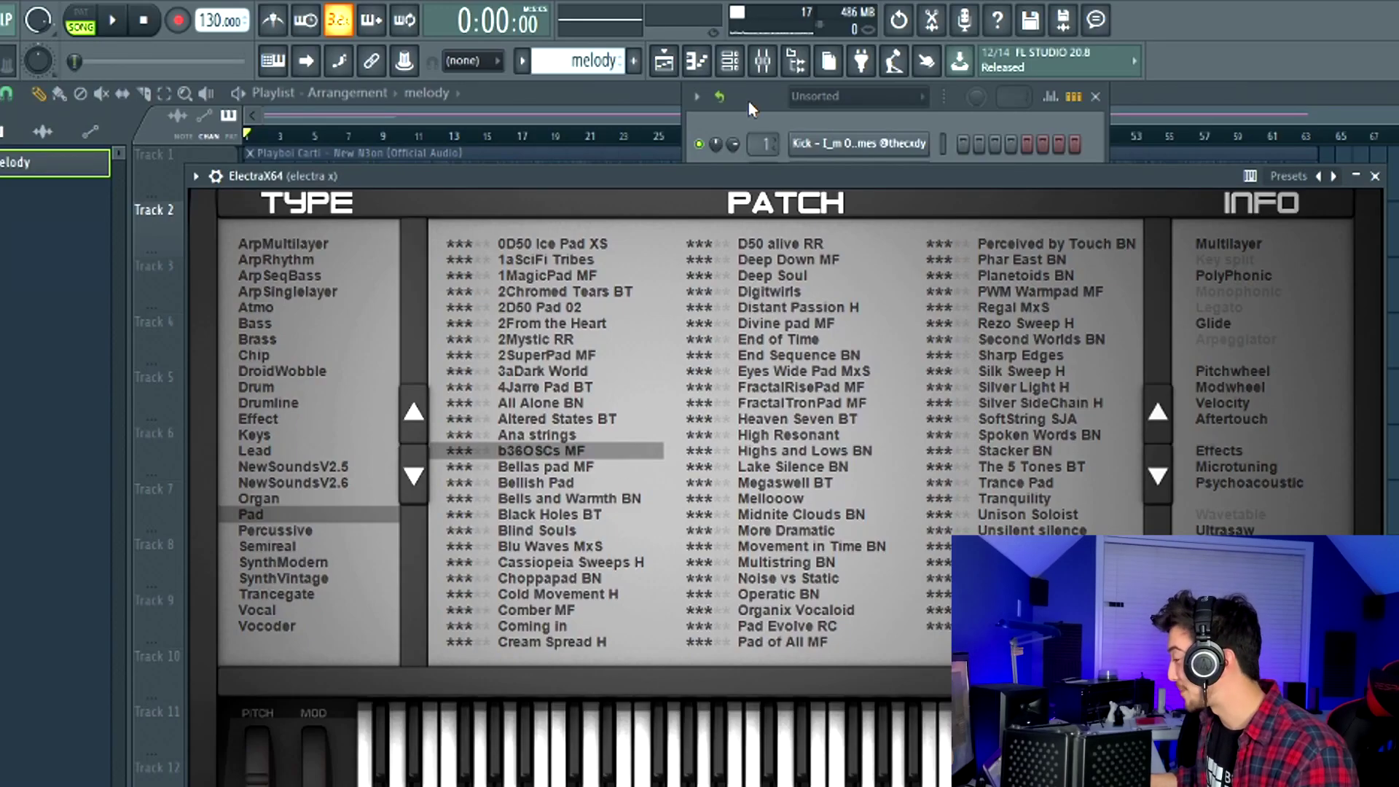
# Step: Open the ElectraX64 piano roll and place evenly spaced short F#6 notes through bar 1
pyautogui.click(751, 108)
pyautogui.click(841, 629)
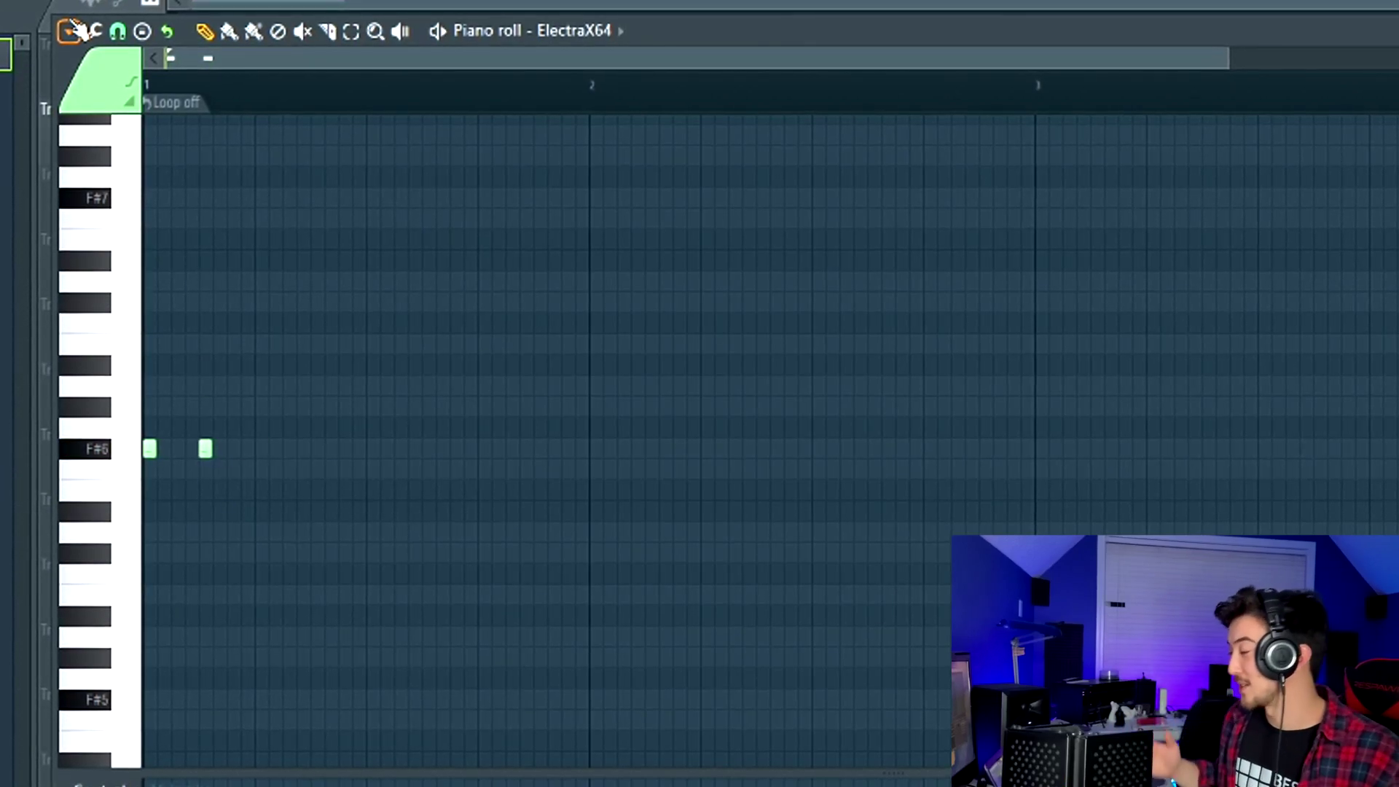
pyautogui.click(313, 449)
pyautogui.click(364, 450)
pyautogui.click(425, 449)
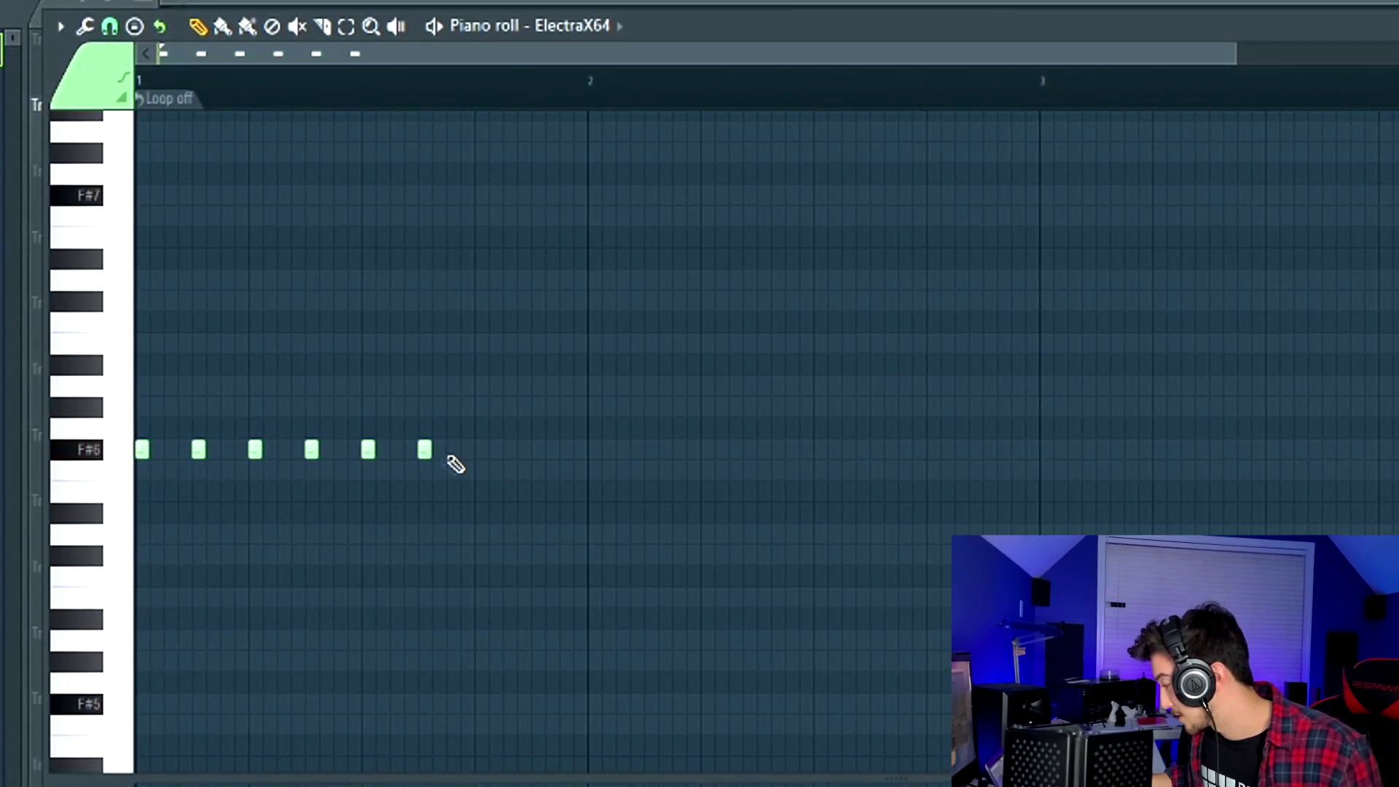
# Step: Lower the last three notes of bar 1 to D6 and audition the phrase
pyautogui.press('e')
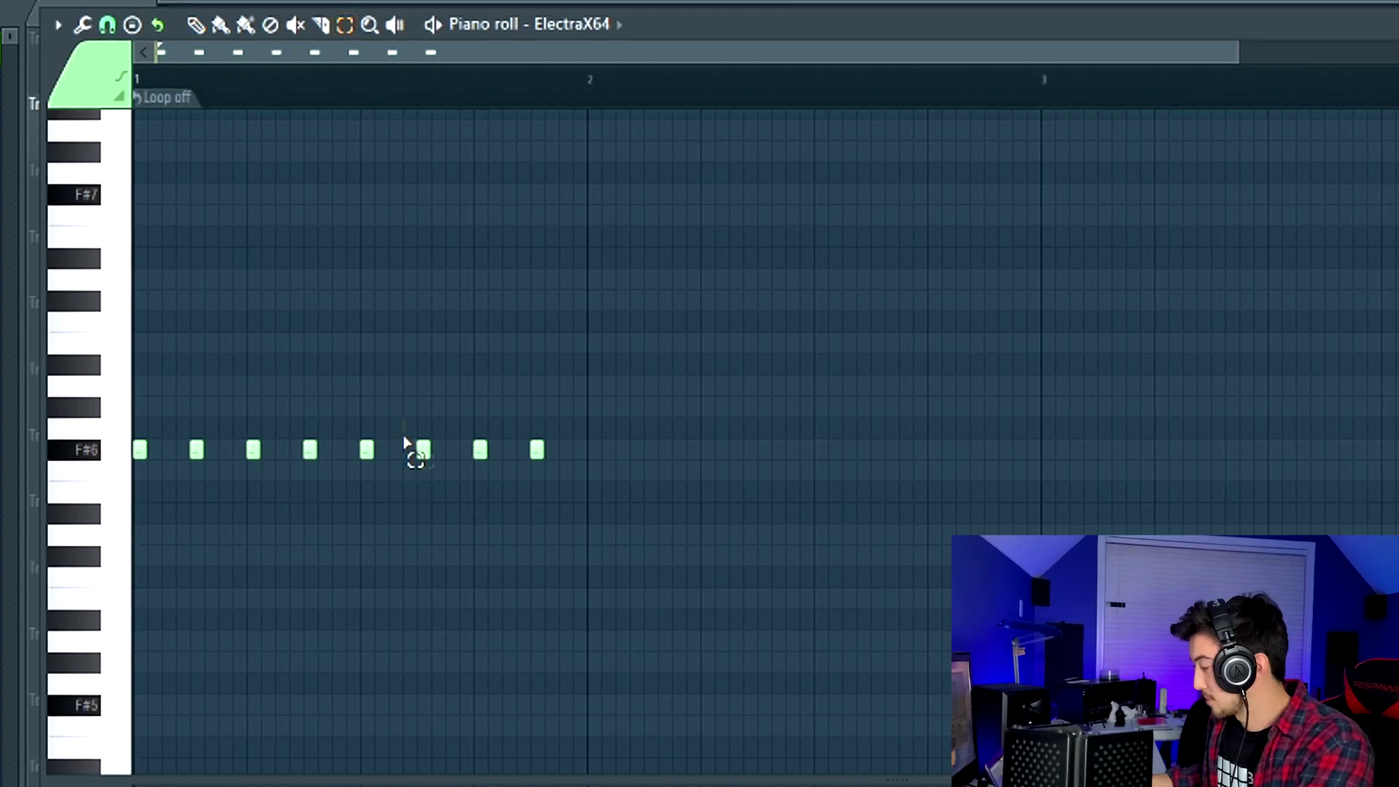
pyautogui.press('space')
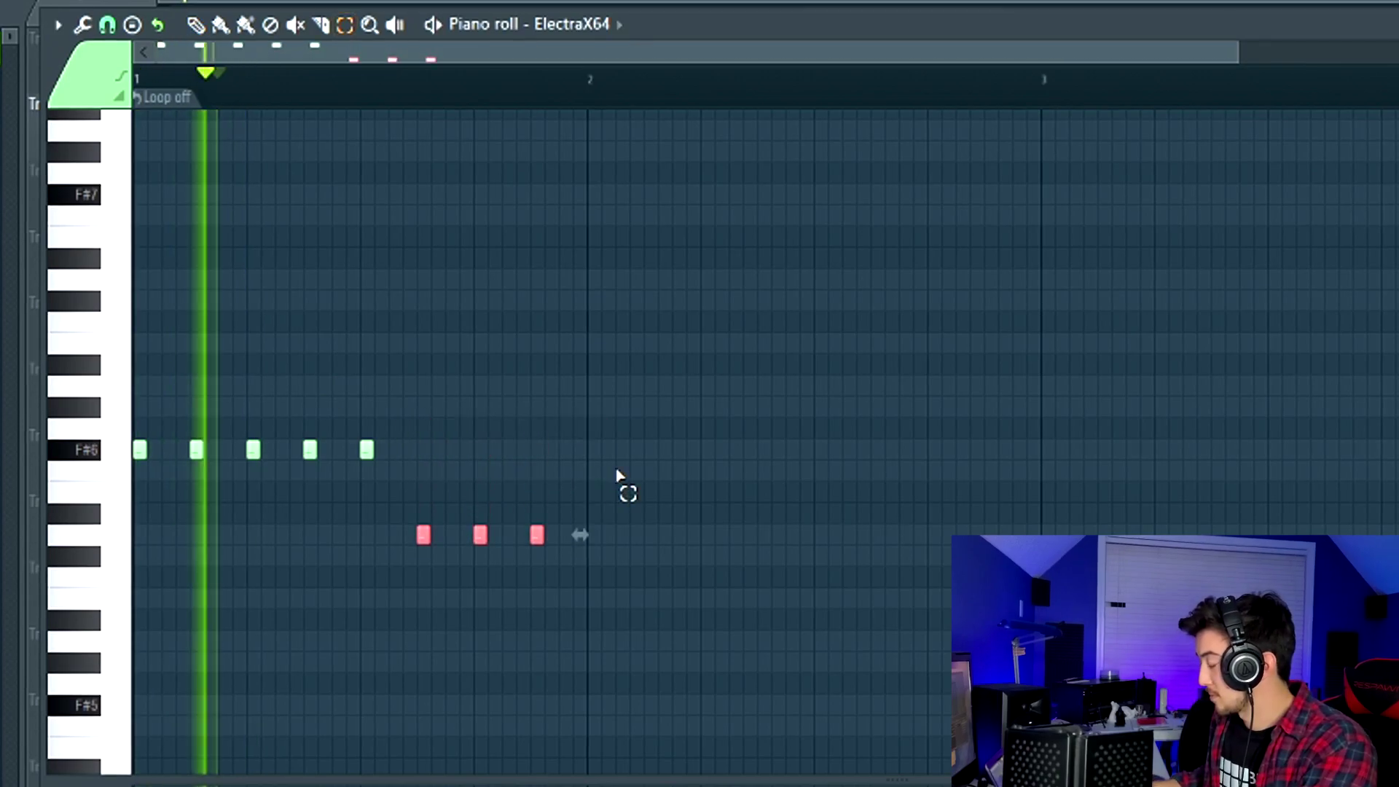
pyautogui.press('space')
pyautogui.press('p')
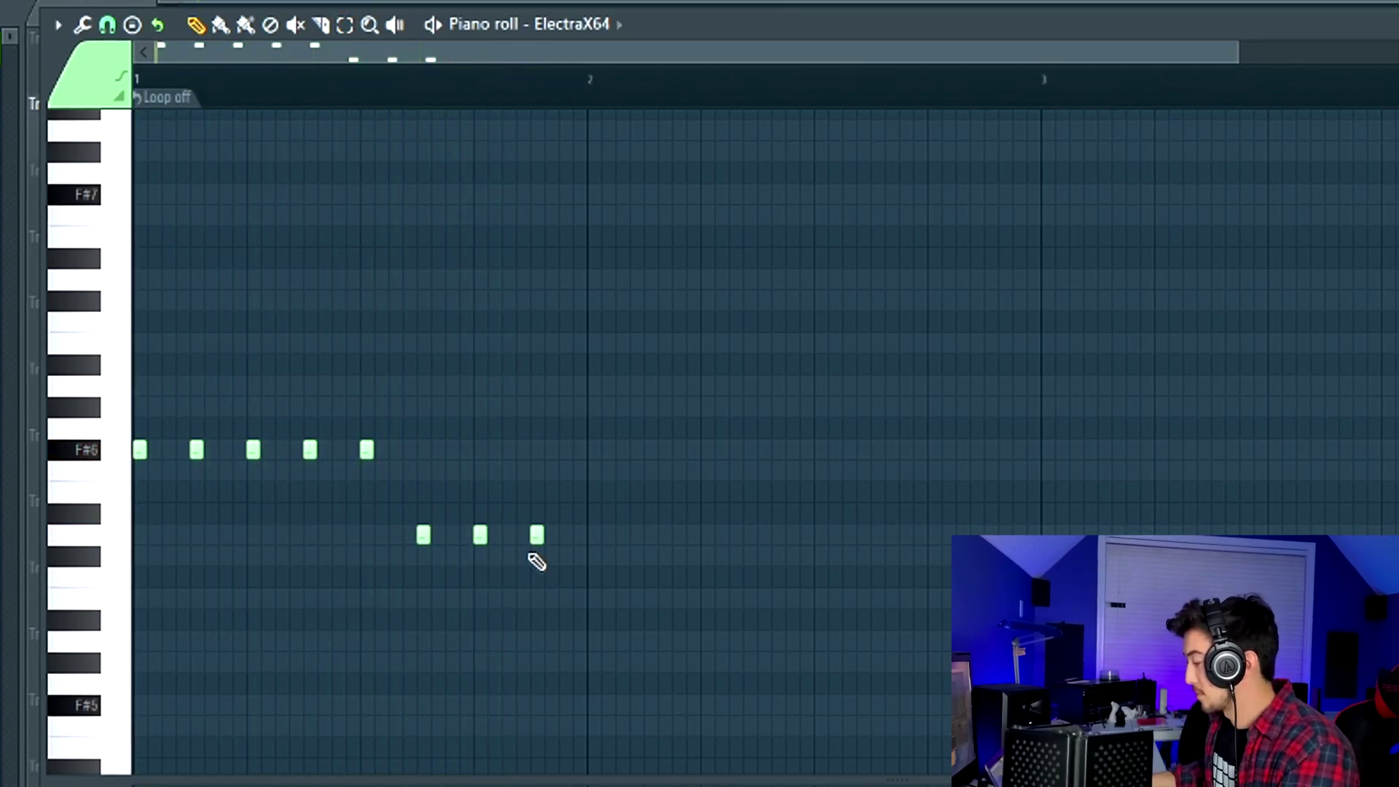
# Step: Play the phrase and remove its last D6 note so bar 1 ends with a gap
pyautogui.press('space')
pyautogui.scroll(-1, 590, 553)
pyautogui.scroll(3, 591, 554)
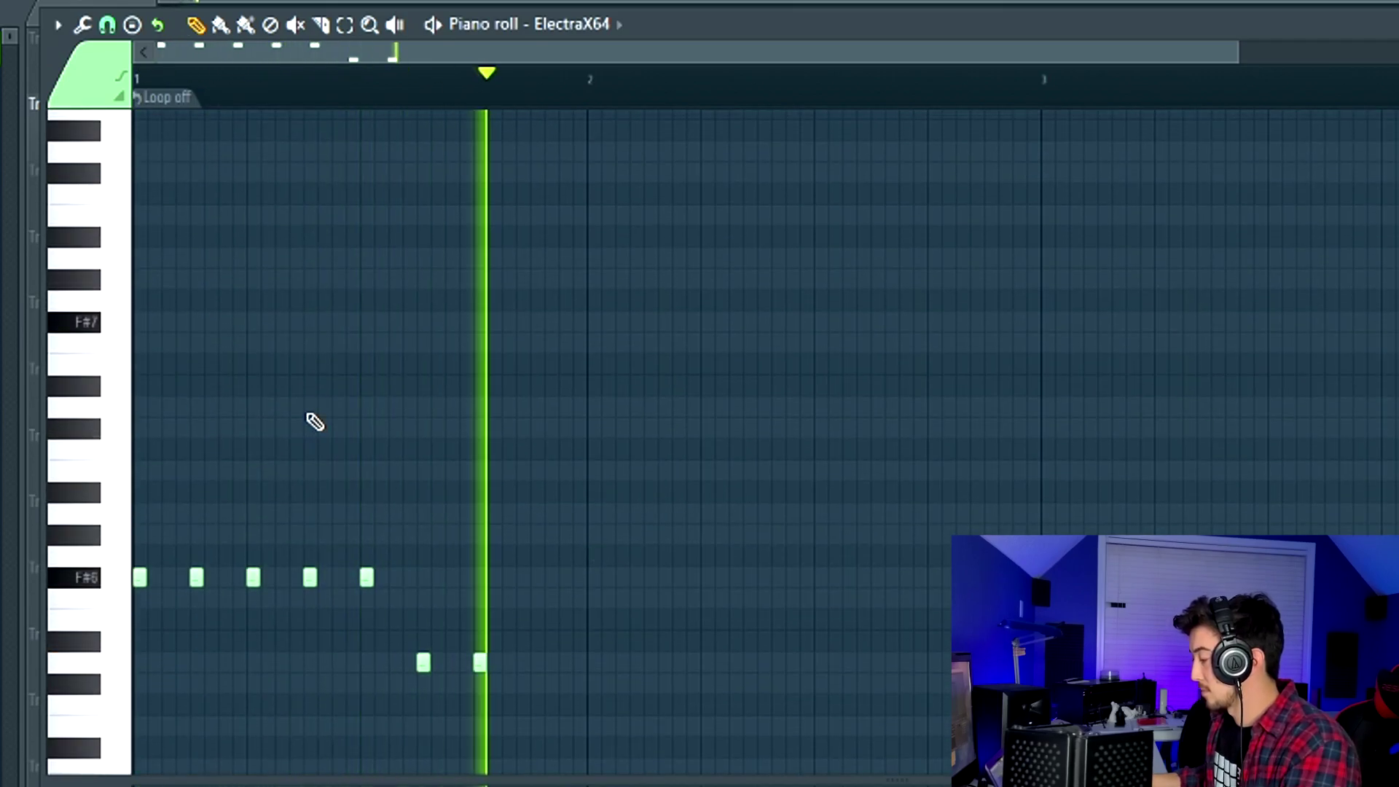
pyautogui.scroll(-1, 313, 420)
pyautogui.press('space')
# Step: Duplicate the complete bar 1 phrase into bar 2, play it and clear the selection
pyautogui.scroll(-2, 313, 418)
pyautogui.moveTo(449, 99); pyautogui.dragTo(146, 100)
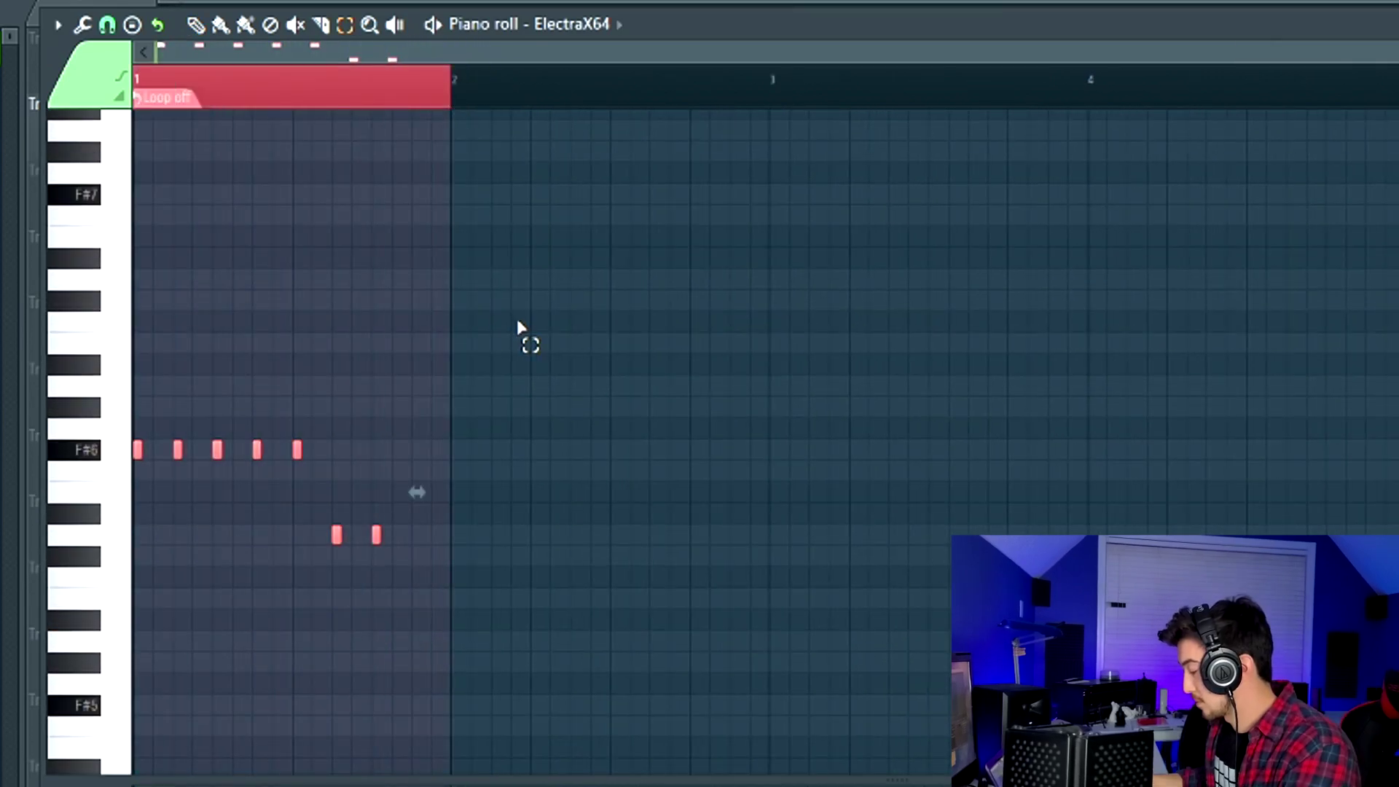
pyautogui.hotkey('ctrl', 'b')
pyautogui.press('space')
pyautogui.hotkey('ctrl', 'd')
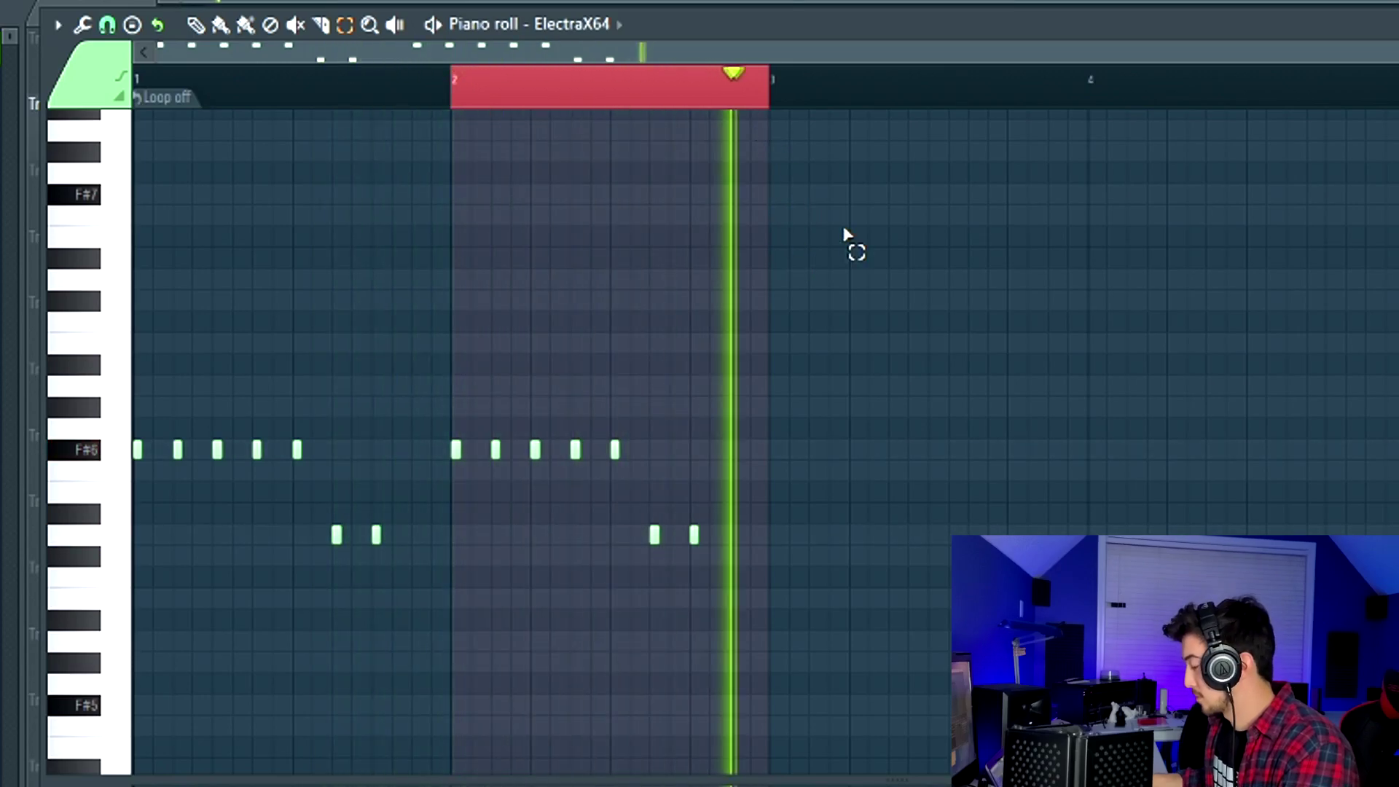
# Step: Paste another copy of the phrase, move it to bar 3 starting on C#6, and play it
pyautogui.keyDown('ctrl'); pyautogui.click(751, 86); pyautogui.keyUp('ctrl')
pyautogui.hotkey('ctrl', 'v')
pyautogui.press('space')
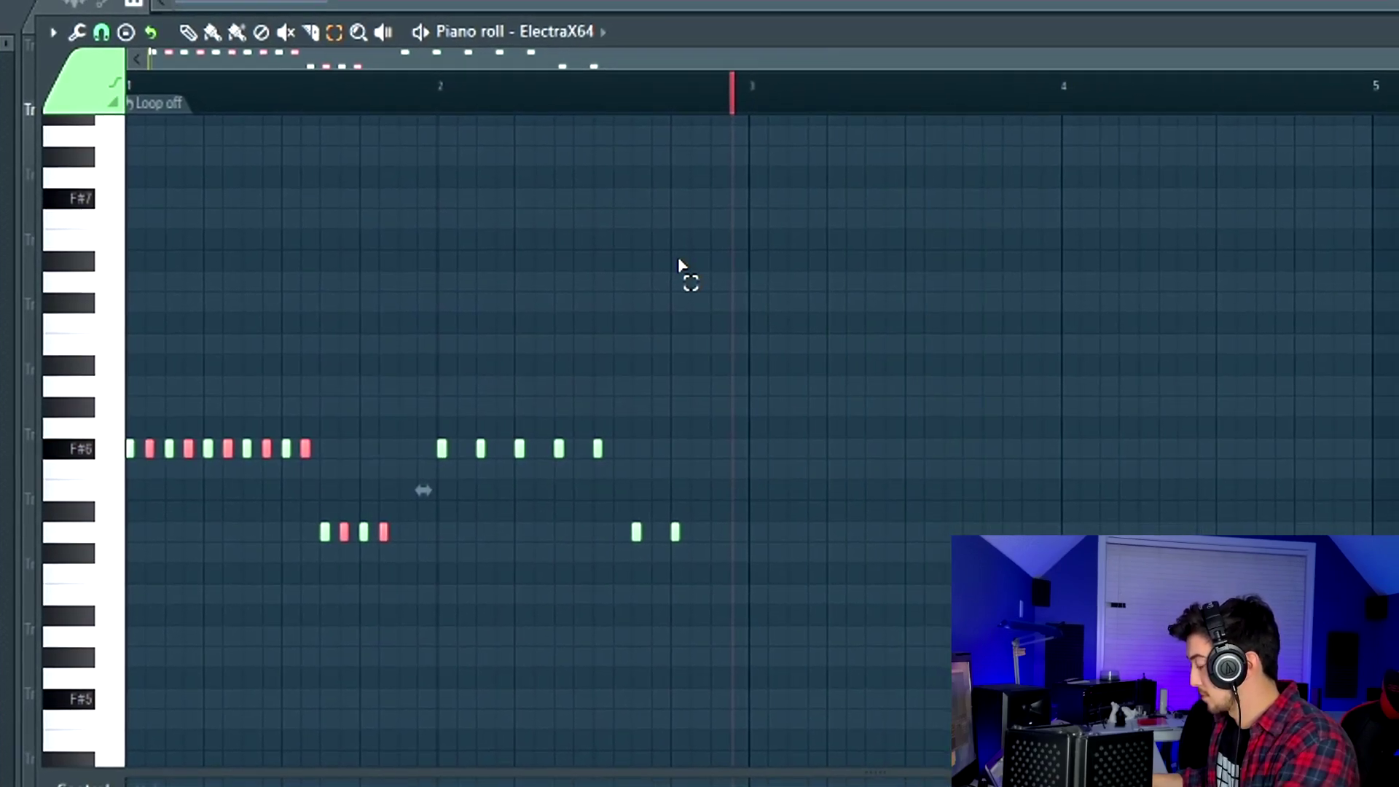
pyautogui.moveTo(149, 458); pyautogui.dragTo(720, 522)
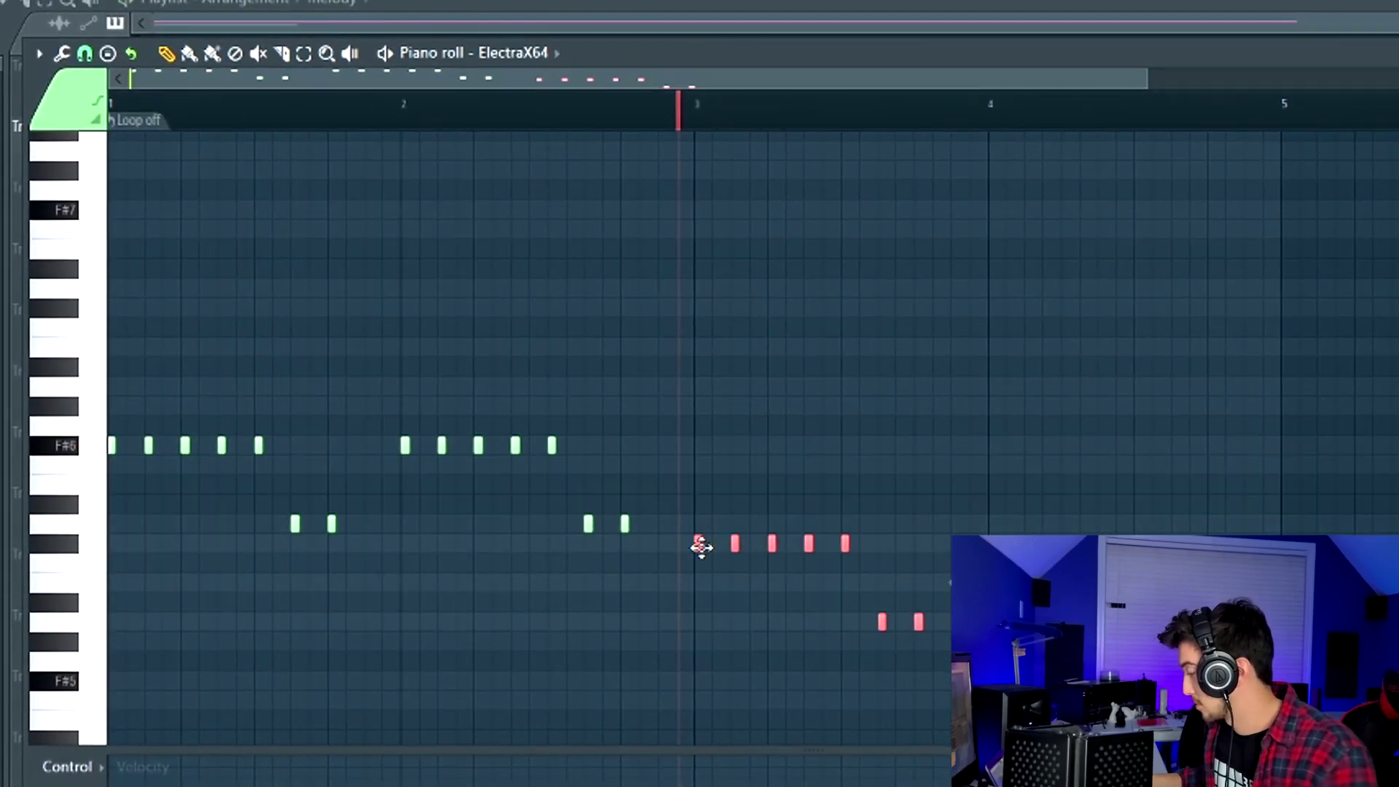
pyautogui.press('space')
# Step: Duplicate the lowered phrase from bar 3 into bar 4
pyautogui.scroll(3, 737, 467)
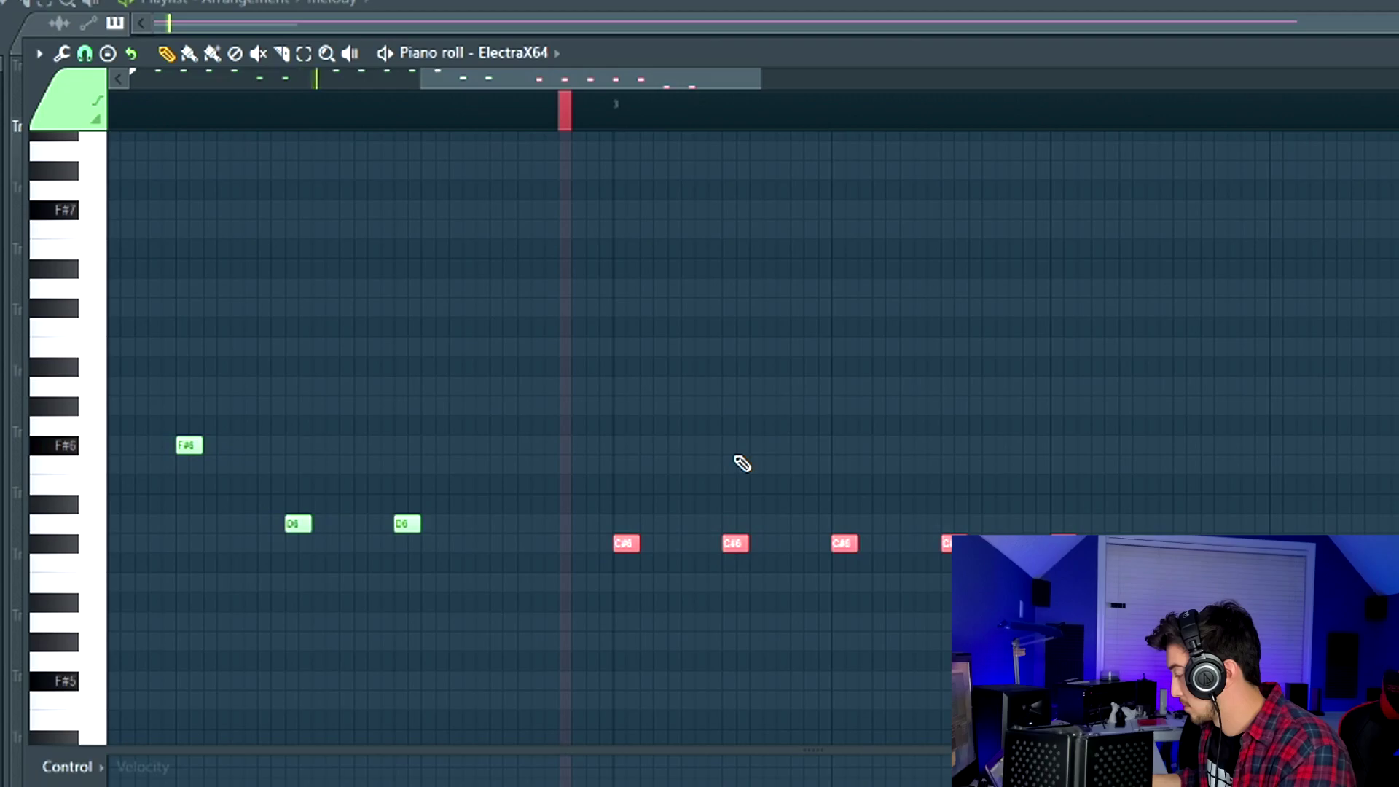
pyautogui.scroll(-3, 741, 464)
pyautogui.moveTo(980, 655); pyautogui.dragTo(691, 132)
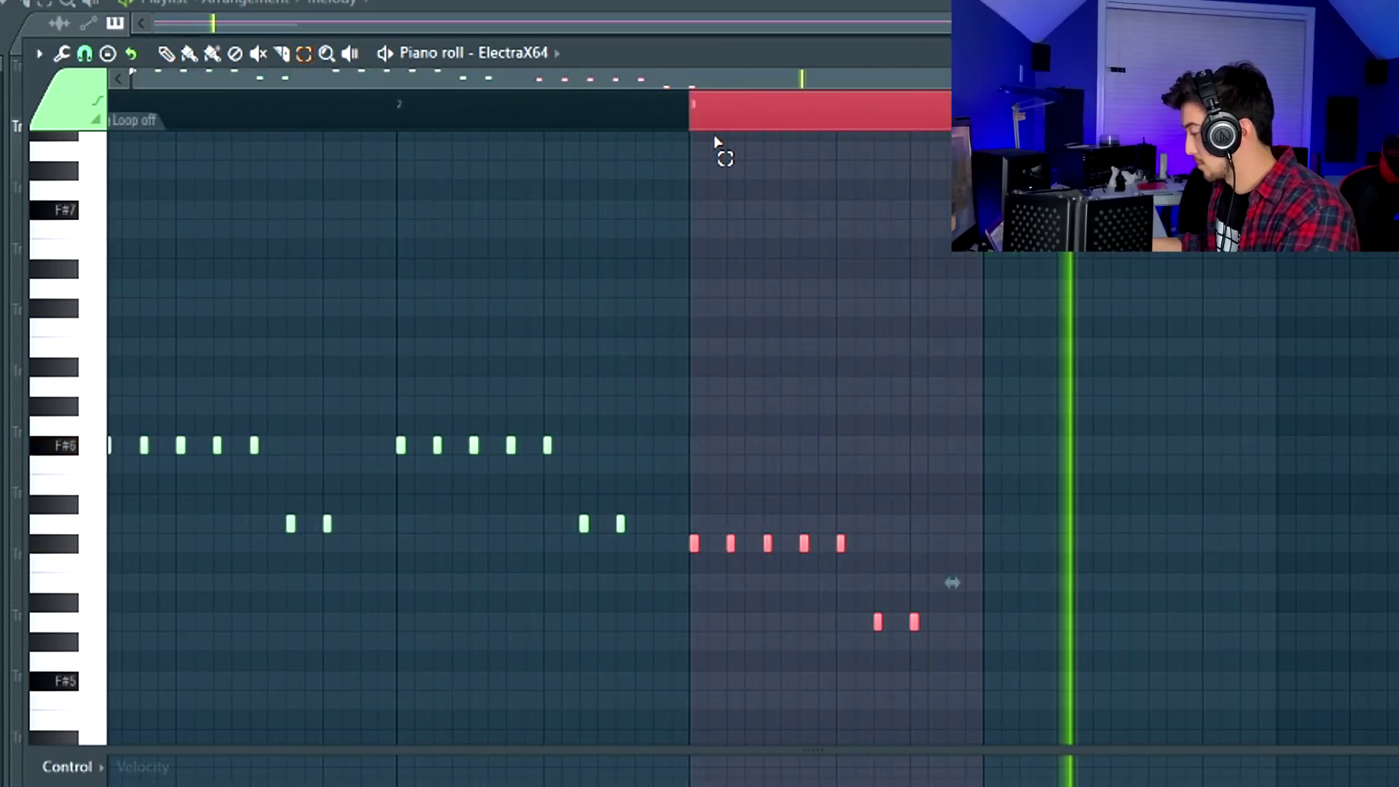
pyautogui.hotkey('ctrl', 'b')
pyautogui.scroll(-2, 653, 428)
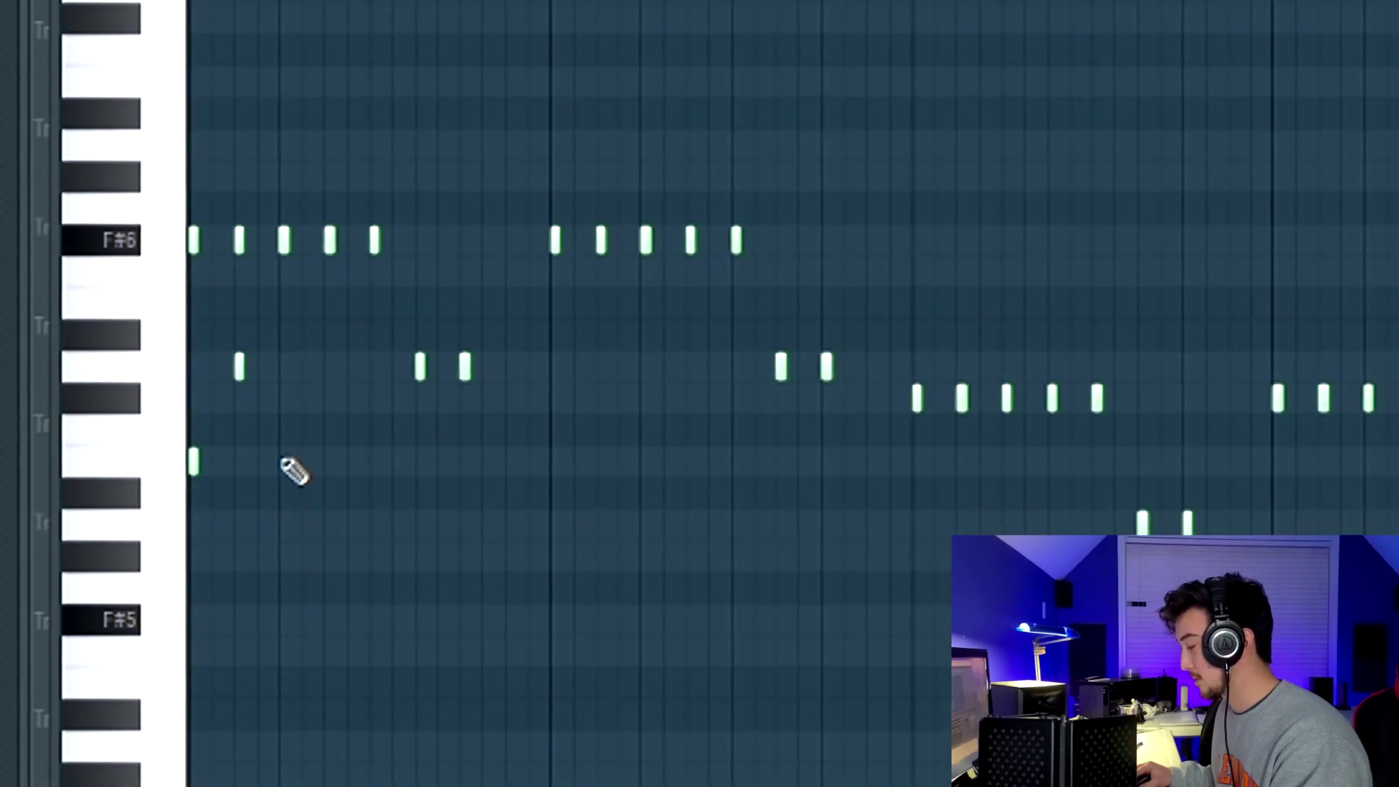
# Step: Add harmony in bar 1 with B5 below the third F#6 note and A6 above the fourth, auditioning by playback
pyautogui.press('space')
pyautogui.click(325, 155)
pyautogui.press('space')
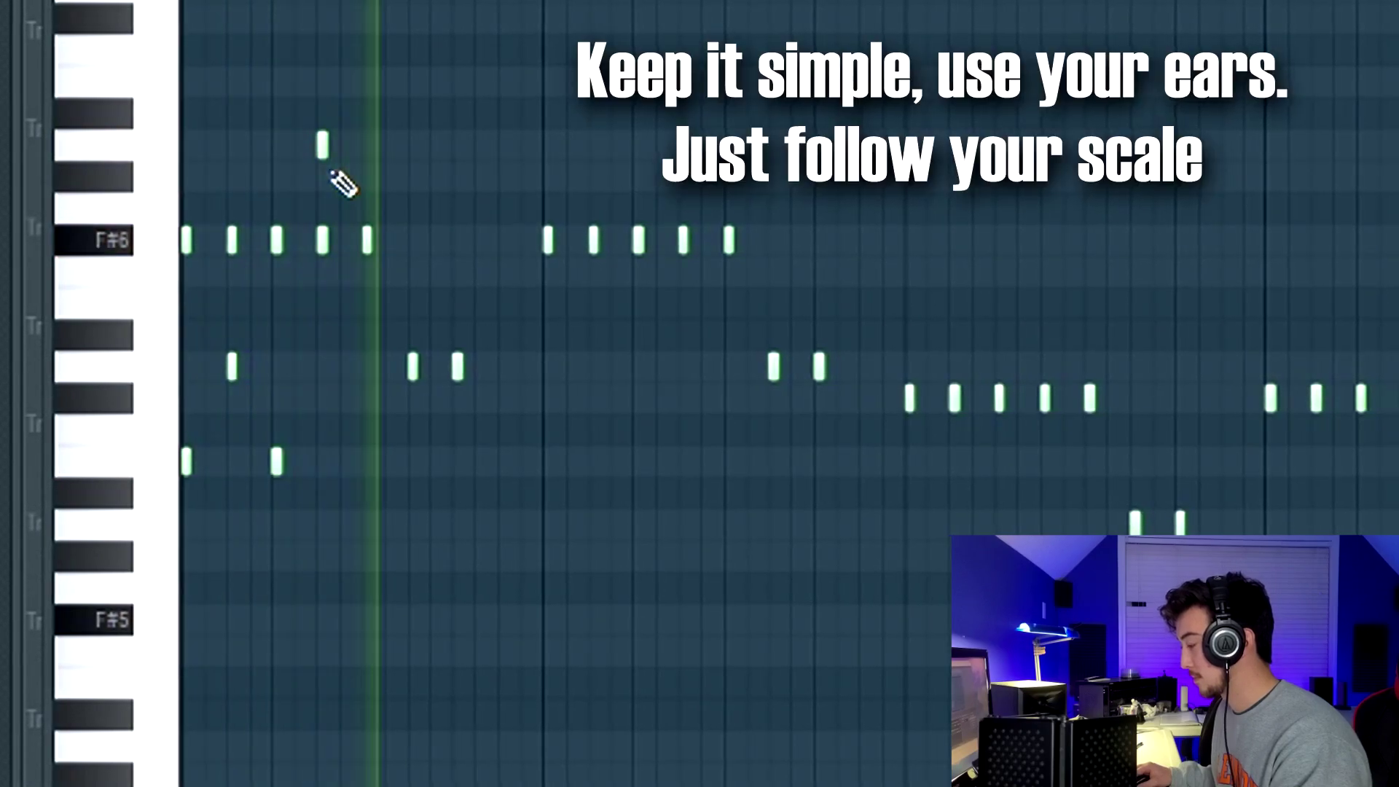
pyautogui.press('space')
pyautogui.press('space')
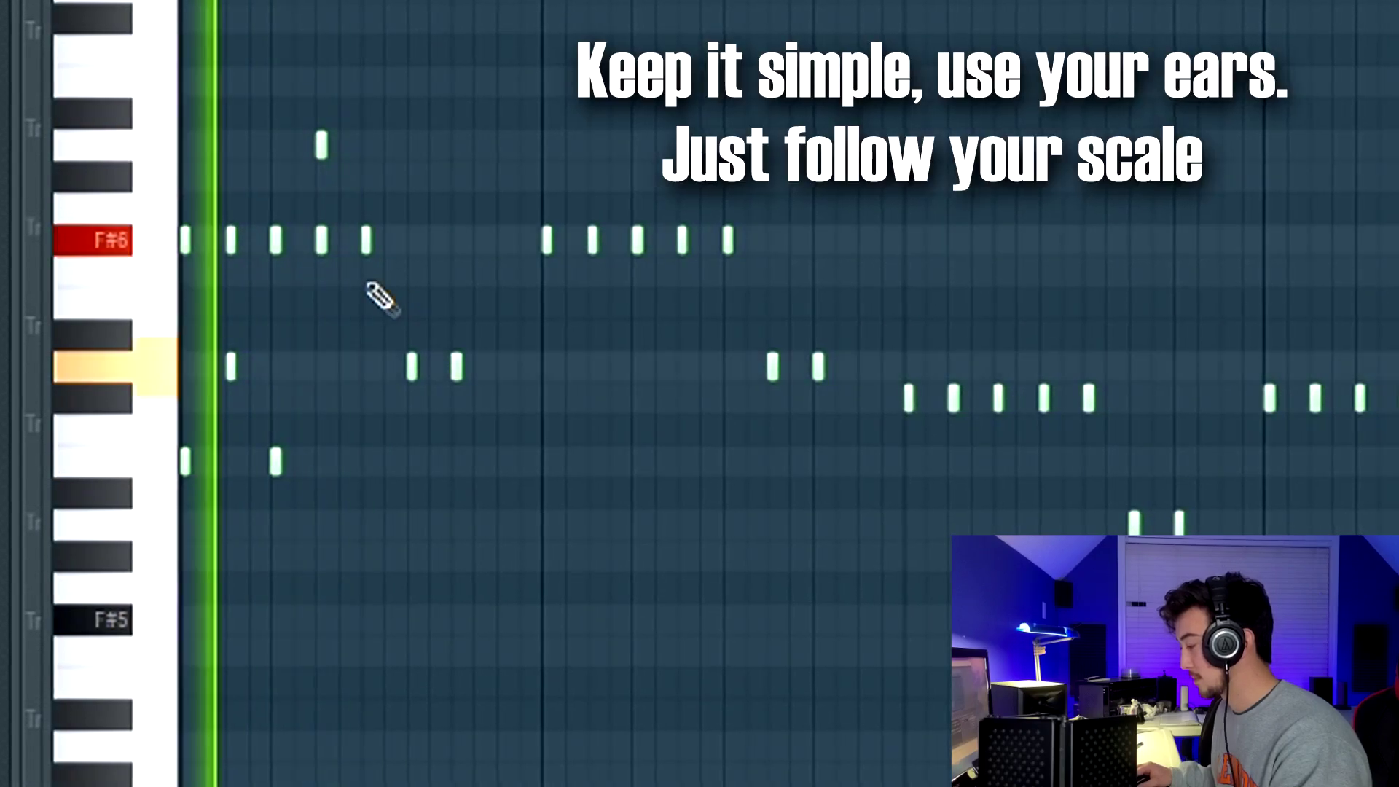
# Step: Add D6 below the fifth F#6 note of bar 1 and B5 below the first D6 melody note
pyautogui.click(367, 273)
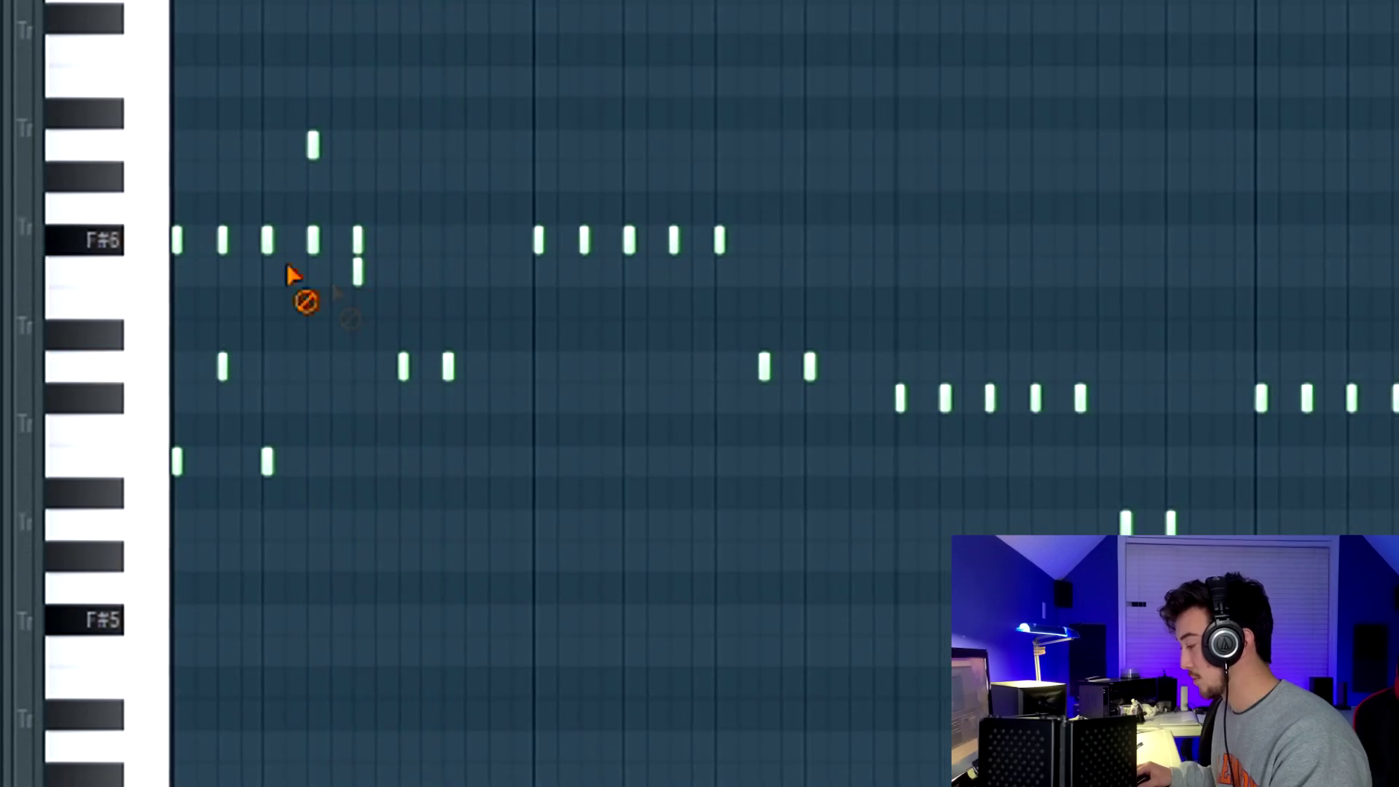
pyautogui.click(355, 365)
pyautogui.press('space')
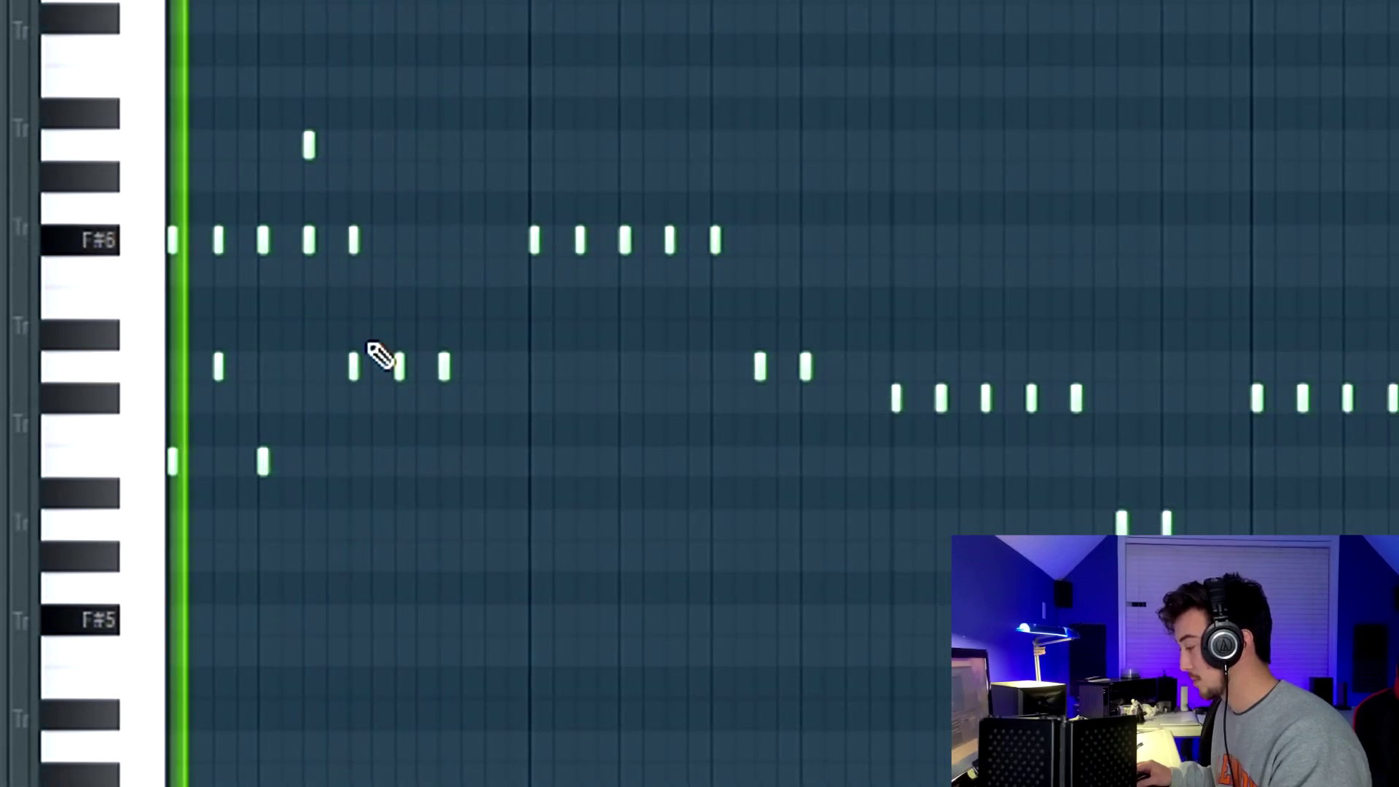
pyautogui.click(400, 462)
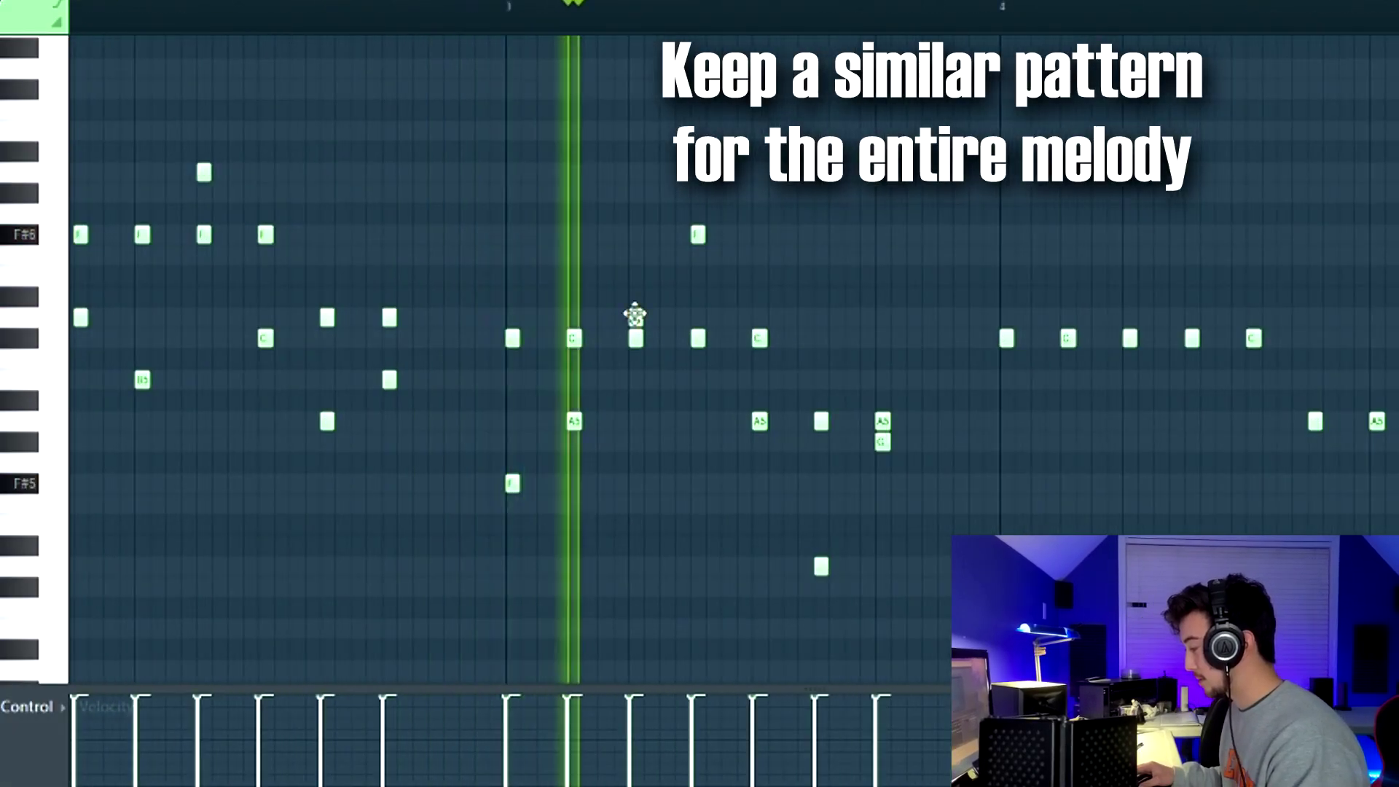
# Step: In bar 3, set the harmony notes under the third and the last melody notes to F#5
pyautogui.moveTo(635, 313); pyautogui.dragTo(636, 484)
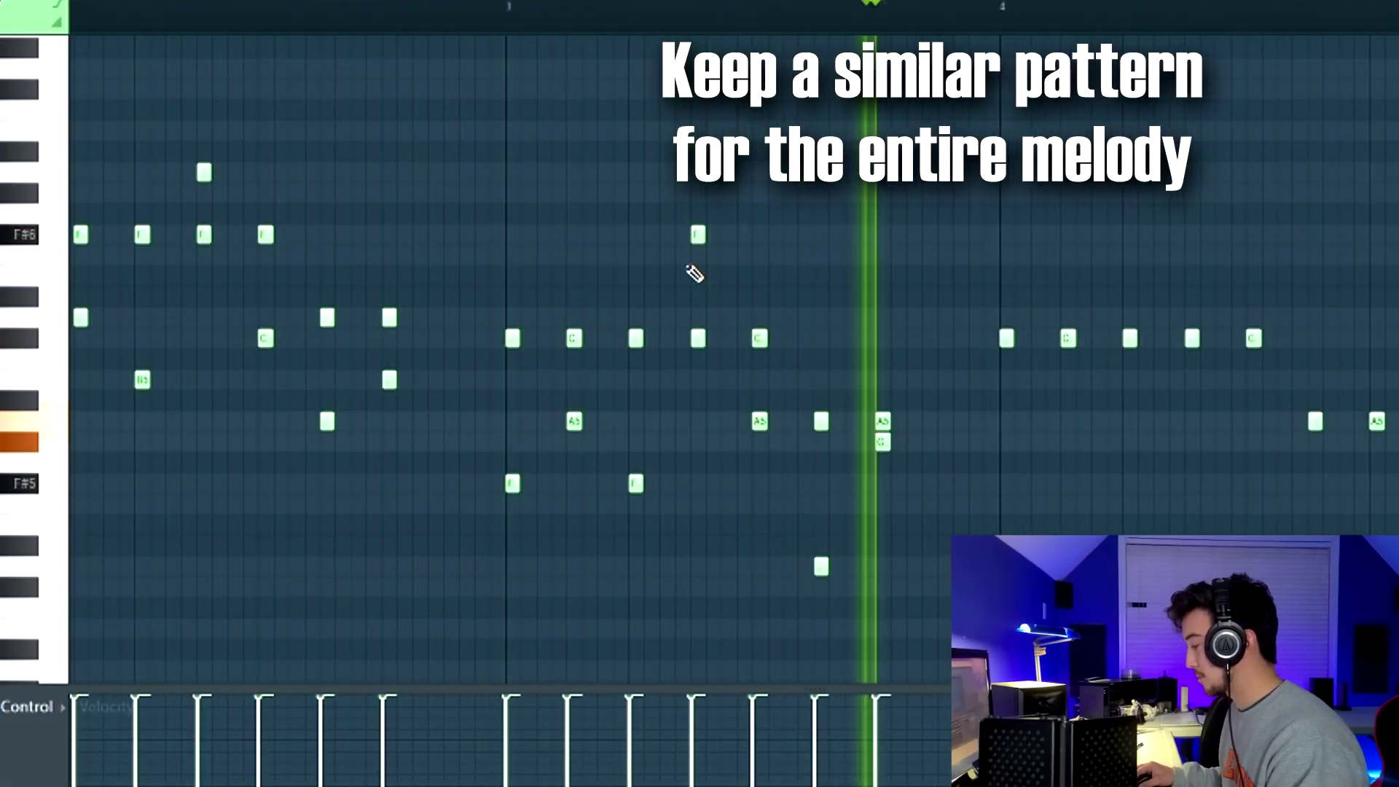
pyautogui.scroll(1, 834, 369)
pyautogui.moveTo(727, 445); pyautogui.dragTo(729, 494)
pyautogui.scroll(-3, 525, 315)
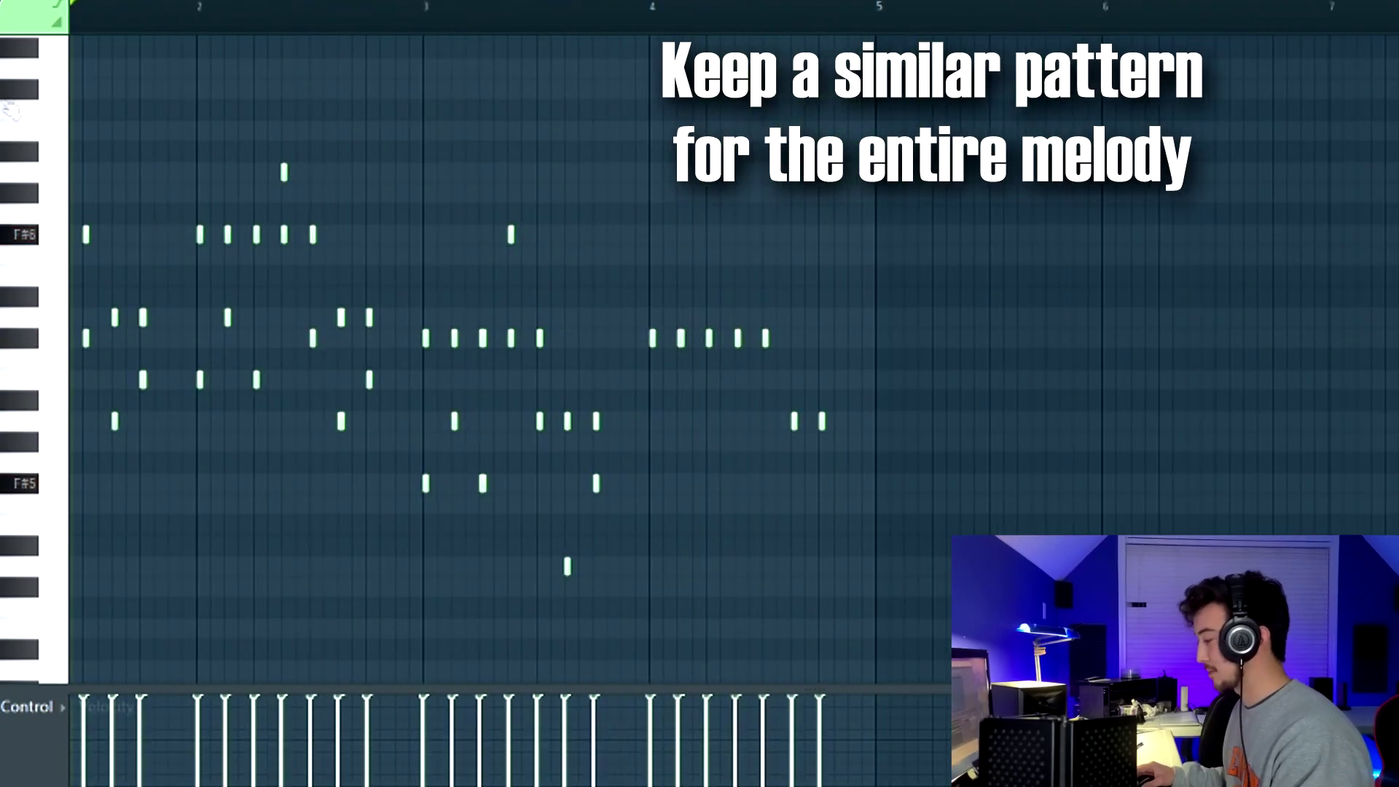
pyautogui.press('space')
# Step: Copy the harmony notes of bar 3 to the same positions in bar 4 and play the melody
pyautogui.moveTo(417, 548); pyautogui.dragTo(614, 480)
pyautogui.moveTo(349, 613); pyautogui.dragTo(678, 481)
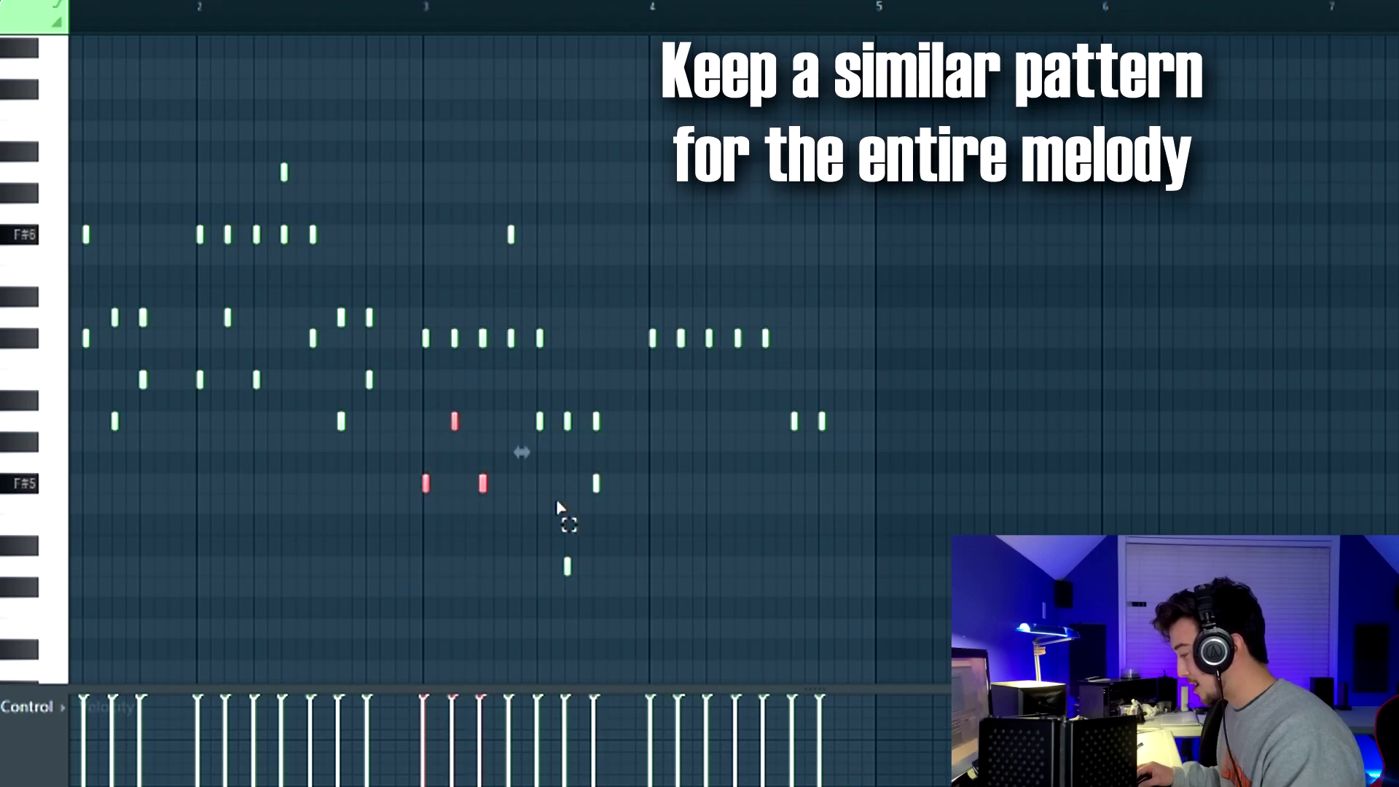
pyautogui.moveTo(425, 486); pyautogui.dragTo(653, 489)
pyautogui.scroll(-1, 663, 437)
pyautogui.press('space')
pyautogui.press('space')
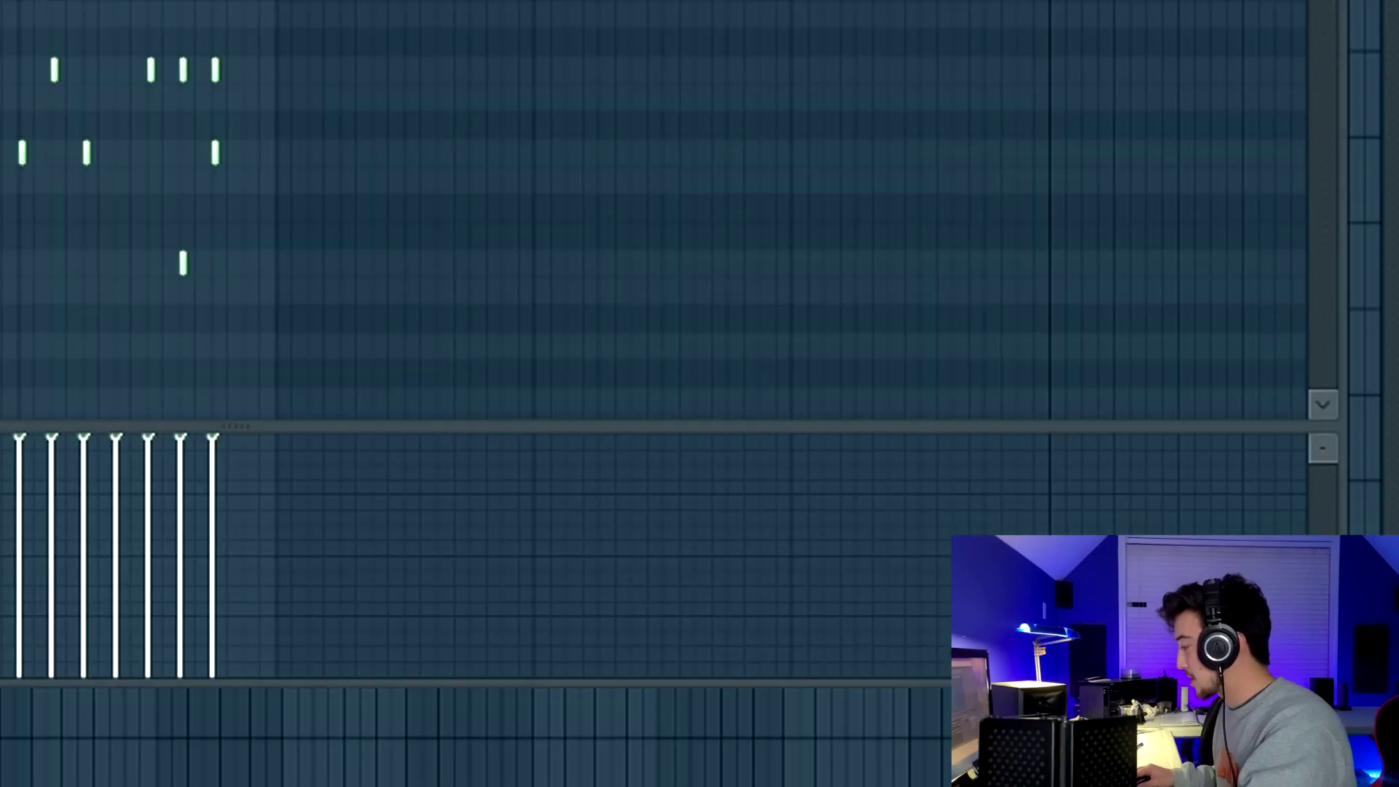
# Step: Clone the ElectraX64 channel for the pad part and open the new channel's empty piano roll
pyautogui.press('F6')
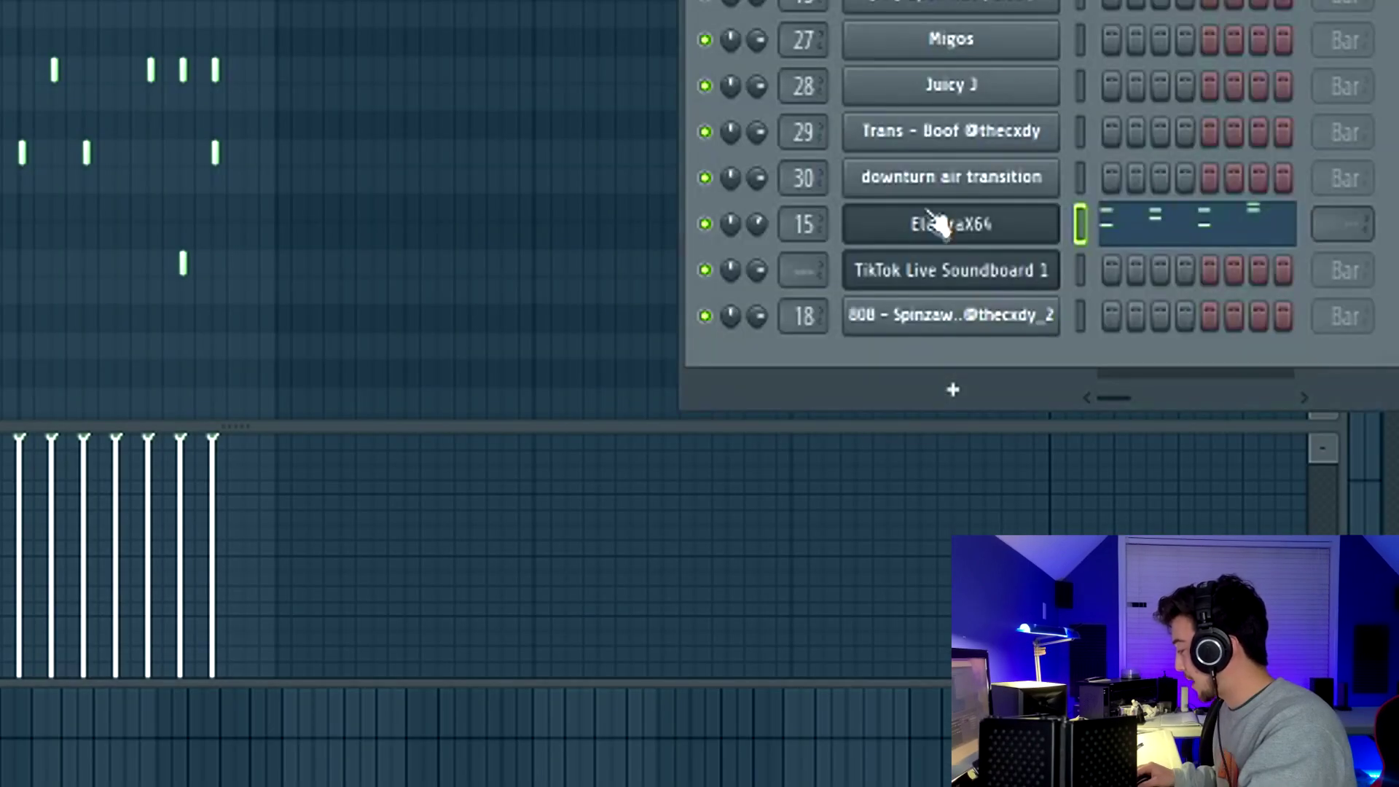
pyautogui.rightClick(937, 225)
pyautogui.click(937, 492)
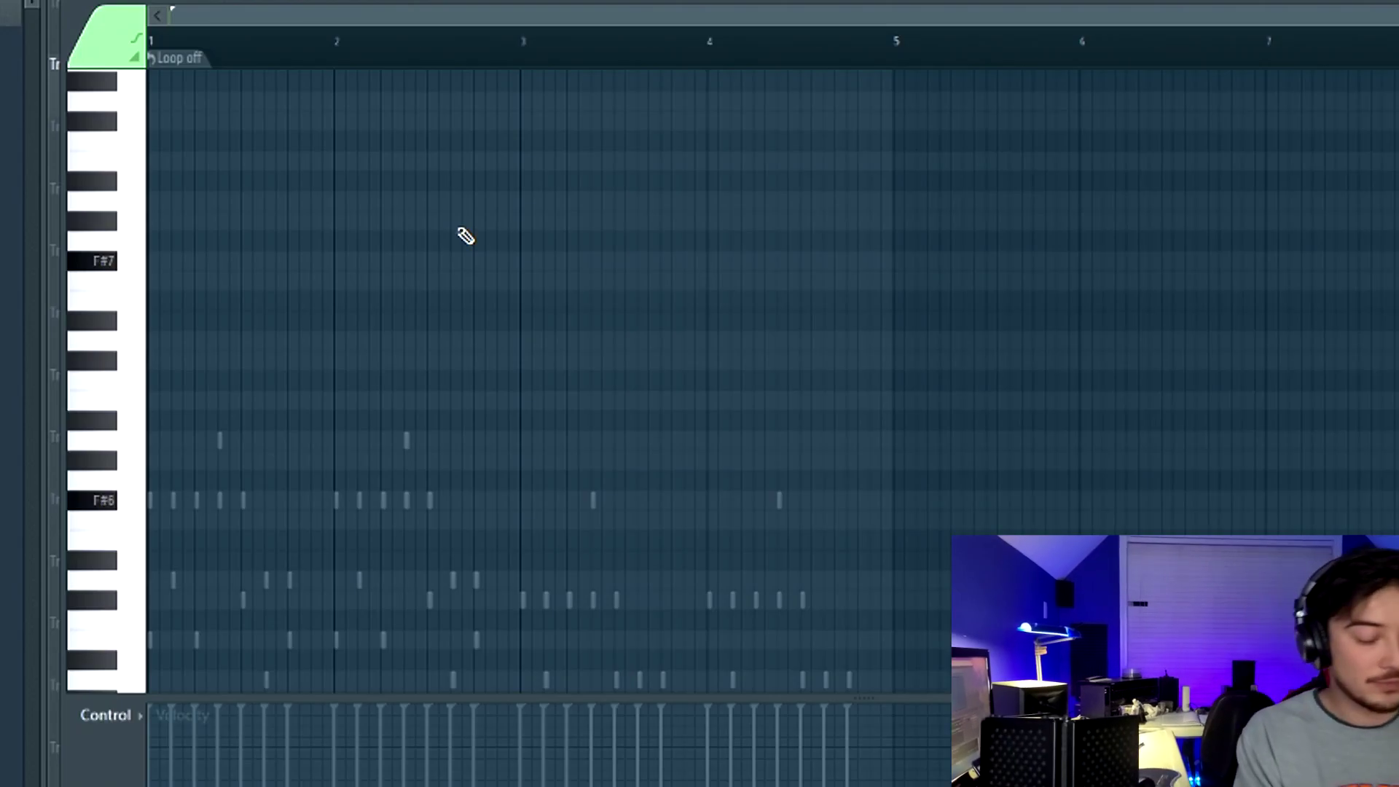
# Step: Record the pad melody over bars 1 to 4 and repeat it from bar 5 an octave lower
pyautogui.press('space')
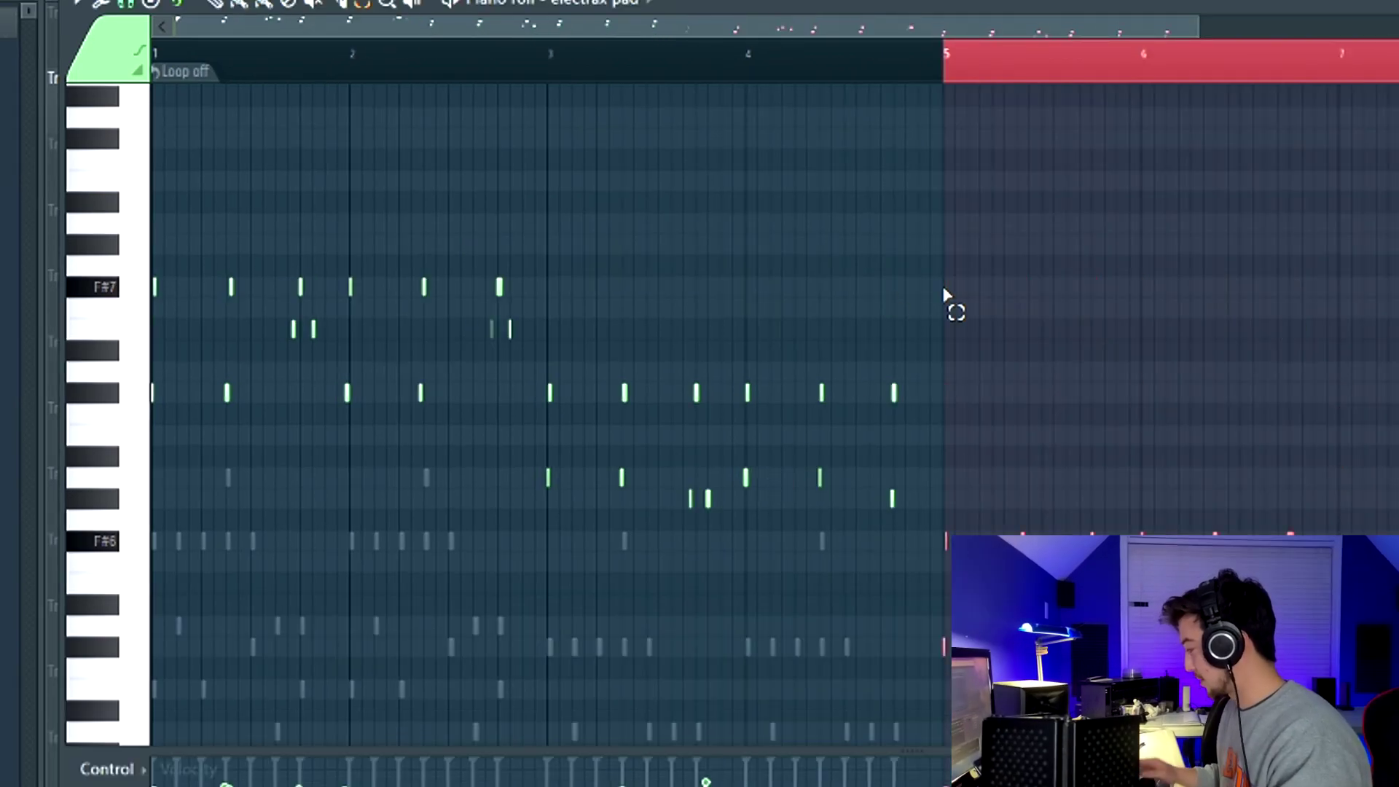
pyautogui.scroll(-3, 1093, 291)
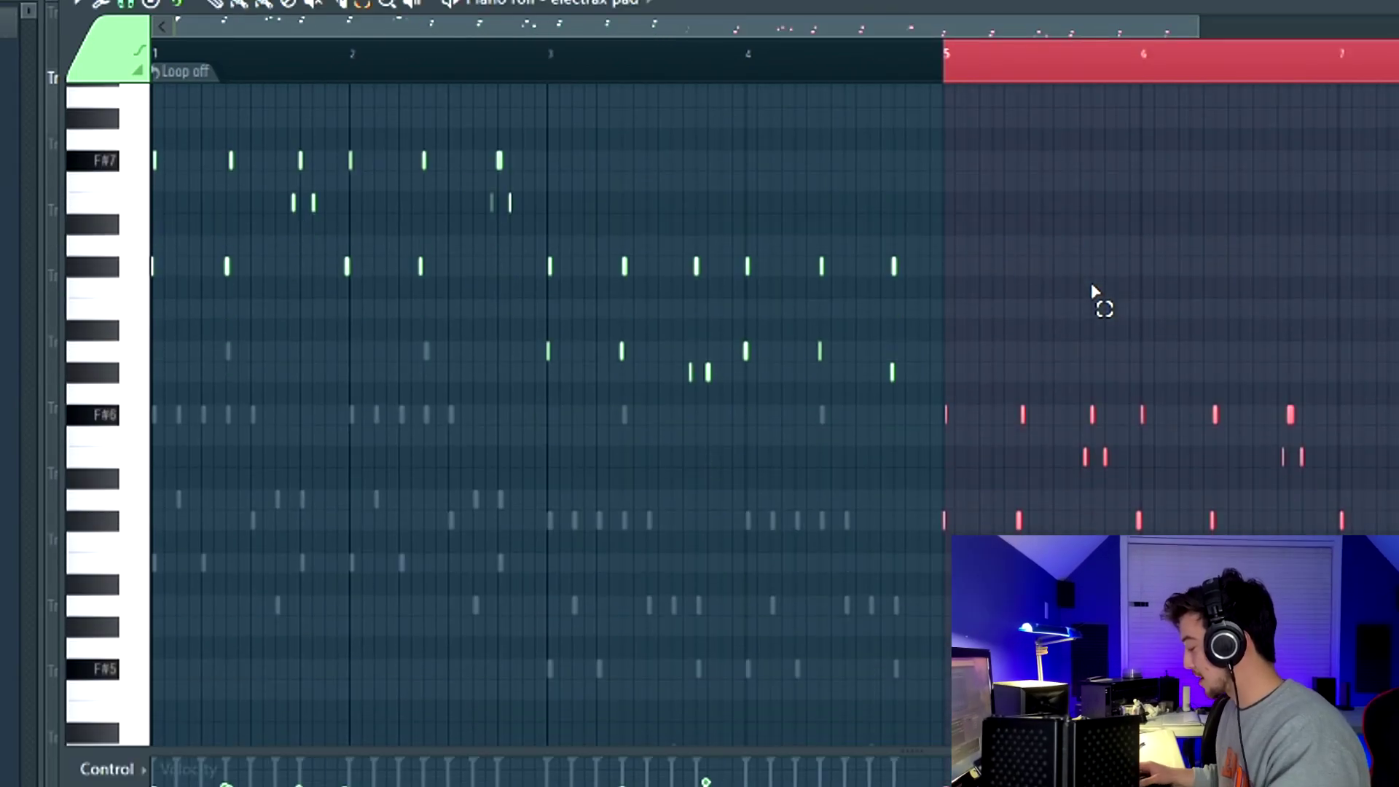
# Step: Extend the second melody clip on Track 2 of the playlist and play the arrangement
pyautogui.press('F7')
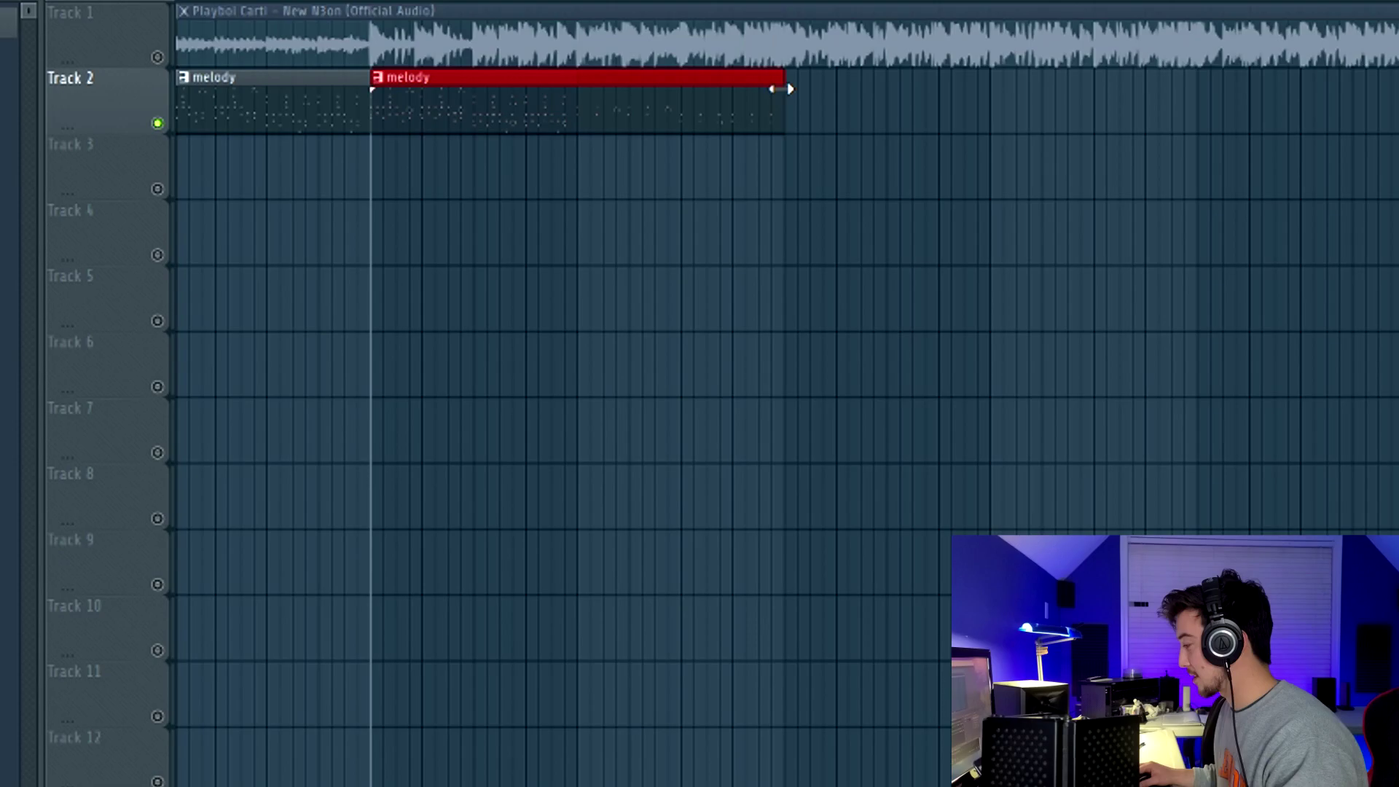
pyautogui.click(571, 2)
pyautogui.press('space')
pyautogui.press('F7')
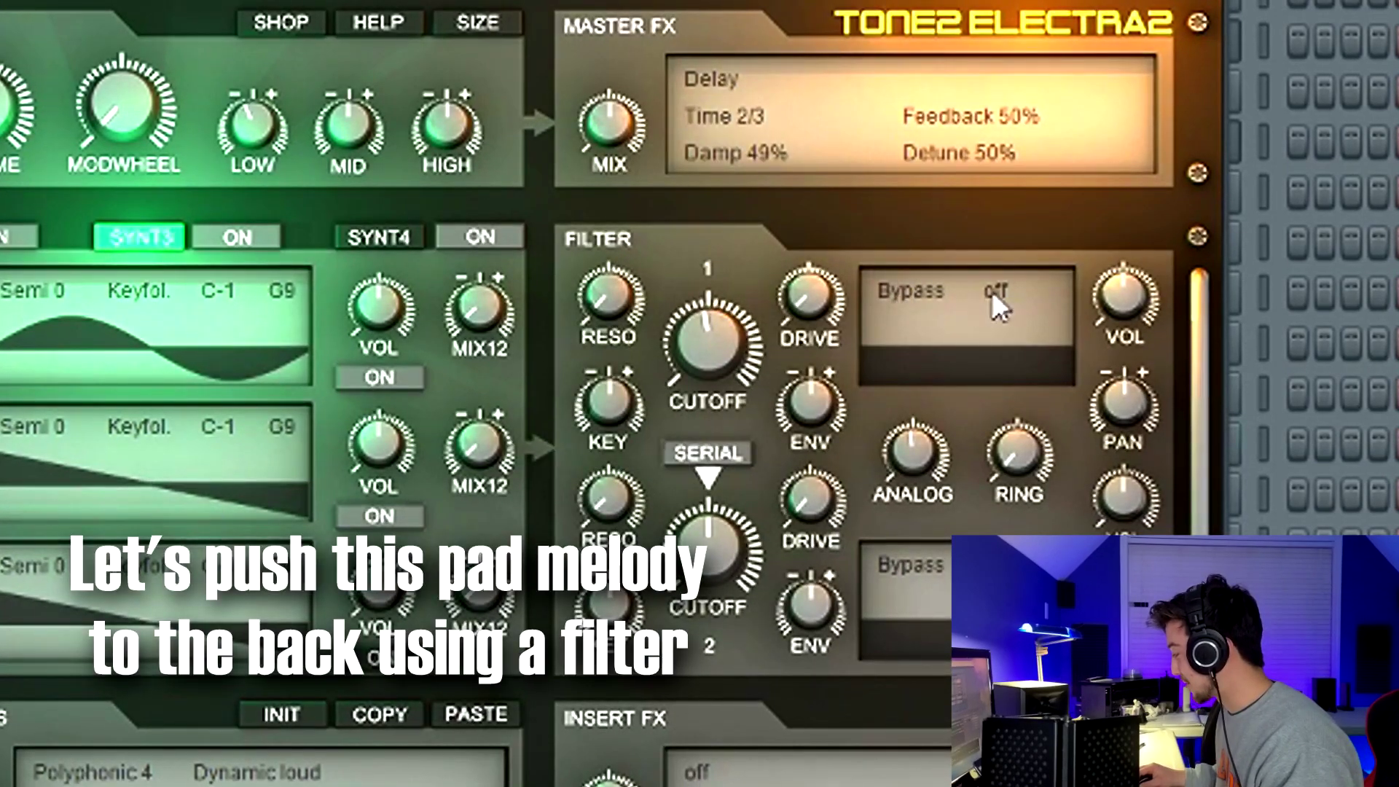
# Step: Set filter 1 of the ElectraX pad to LP 12dB and lower its cutoff to about 828 Hz
pyautogui.click(994, 291)
pyautogui.click(901, 293)
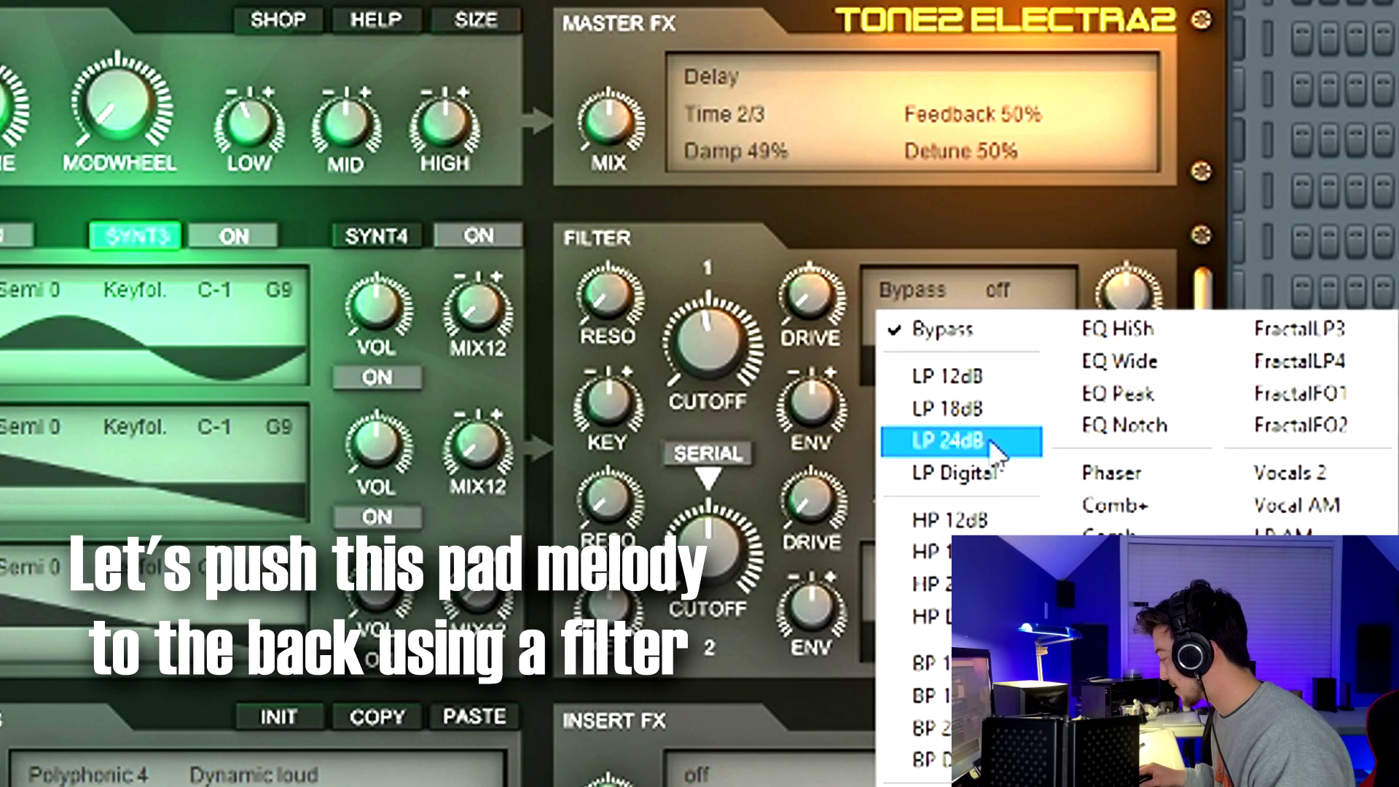
pyautogui.click(971, 394)
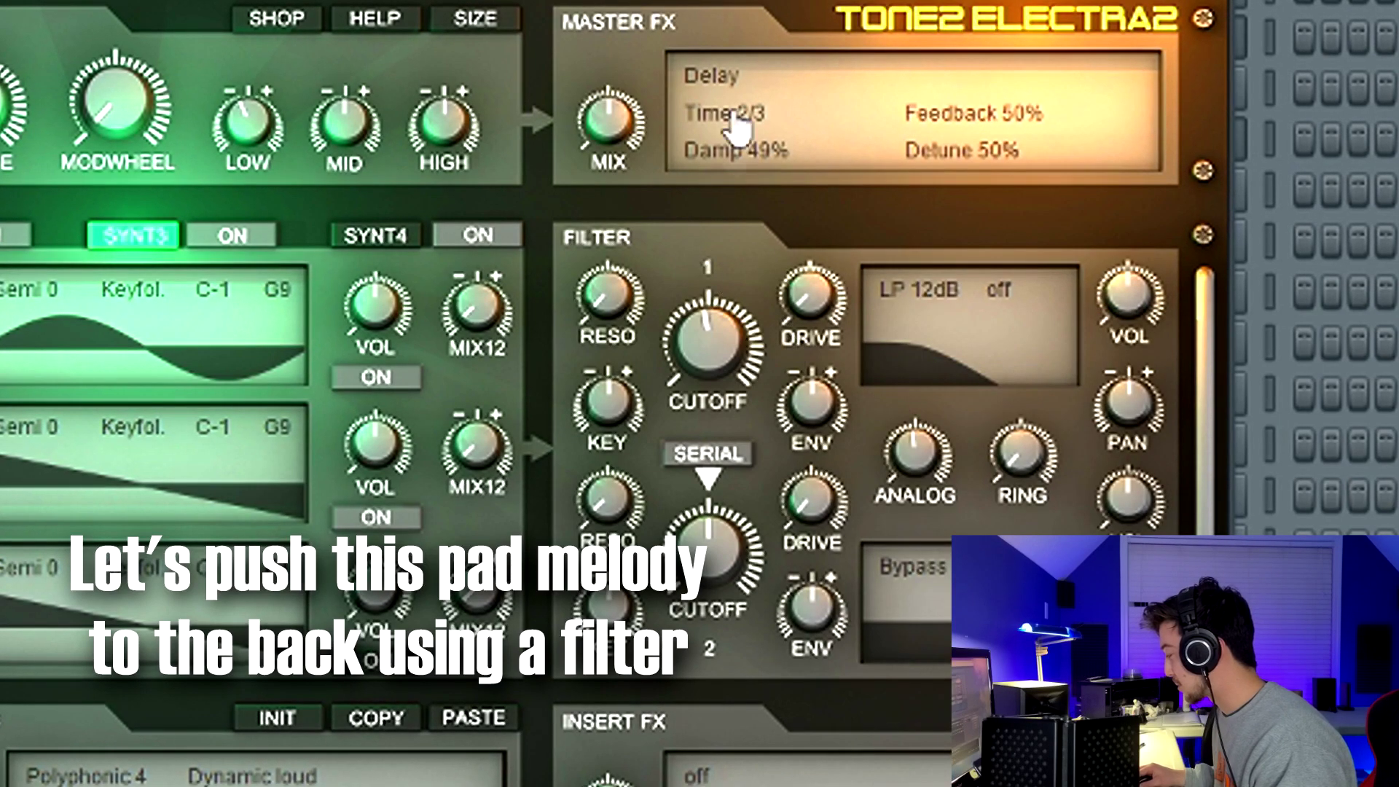
pyautogui.moveTo(704, 337)
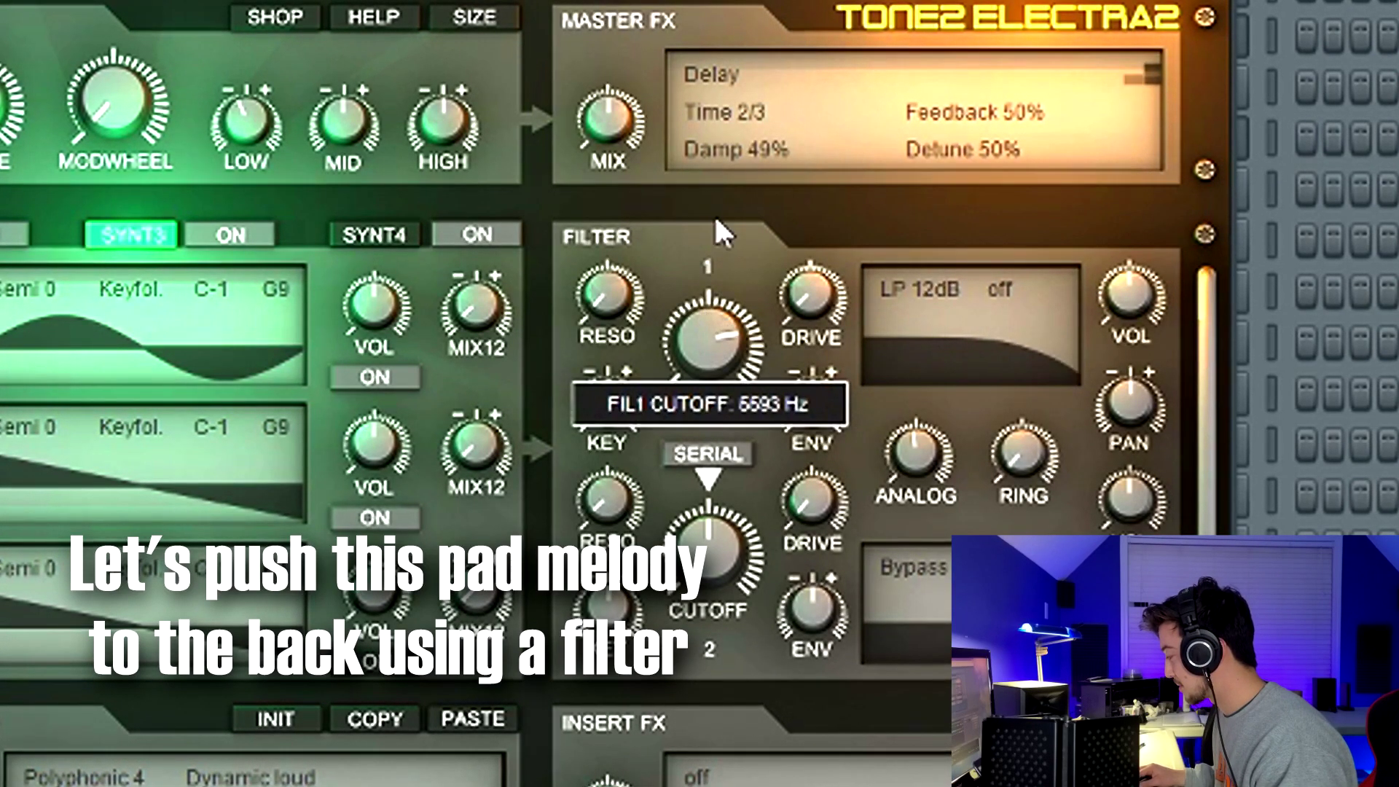
pyautogui.moveTo(726, 422); pyautogui.dragTo(721, 468)
pyautogui.moveTo(722, 339)
pyautogui.moveTo(723, 339); pyautogui.dragTo(720, 405)
pyautogui.moveTo(706, 344); pyautogui.dragTo(562, 24)
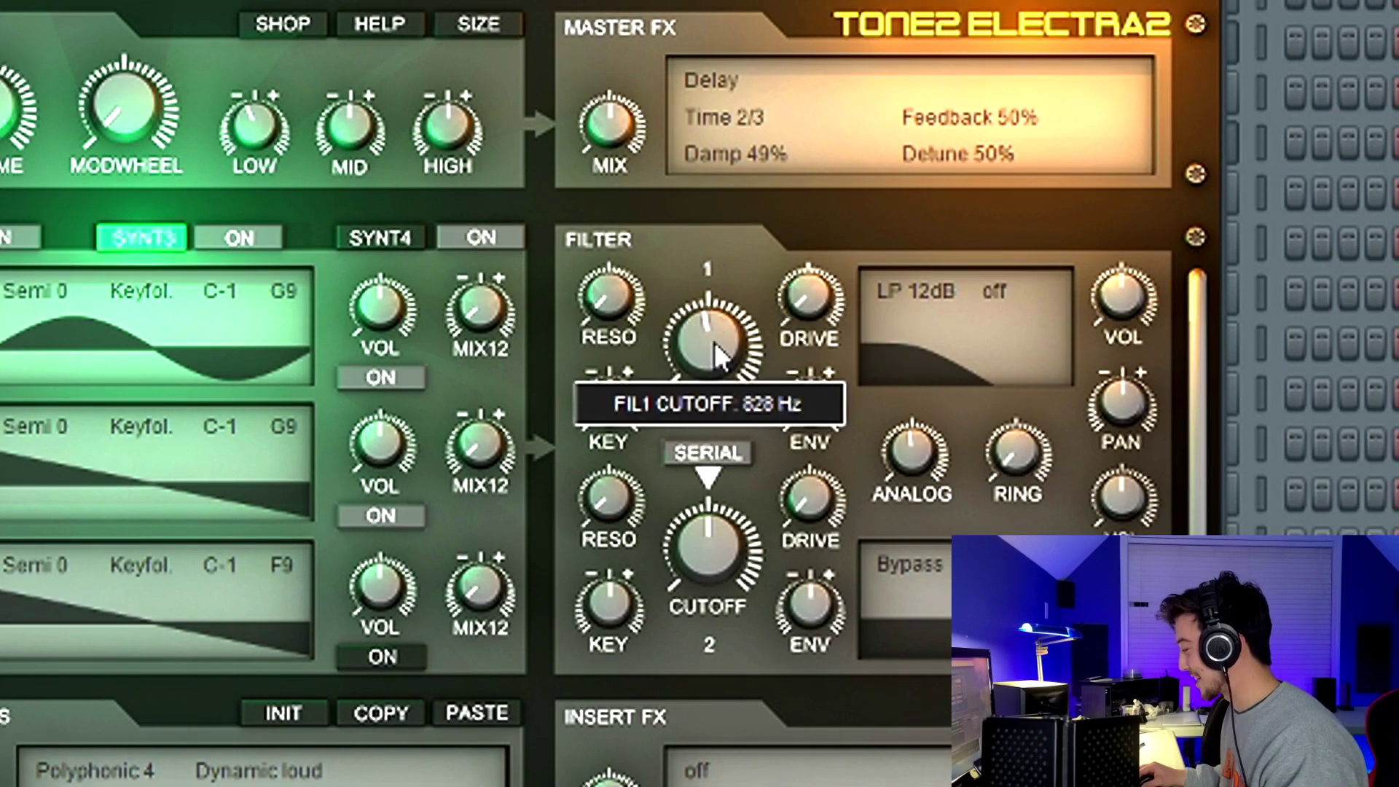
pyautogui.moveTo(715, 325); pyautogui.dragTo(719, 346)
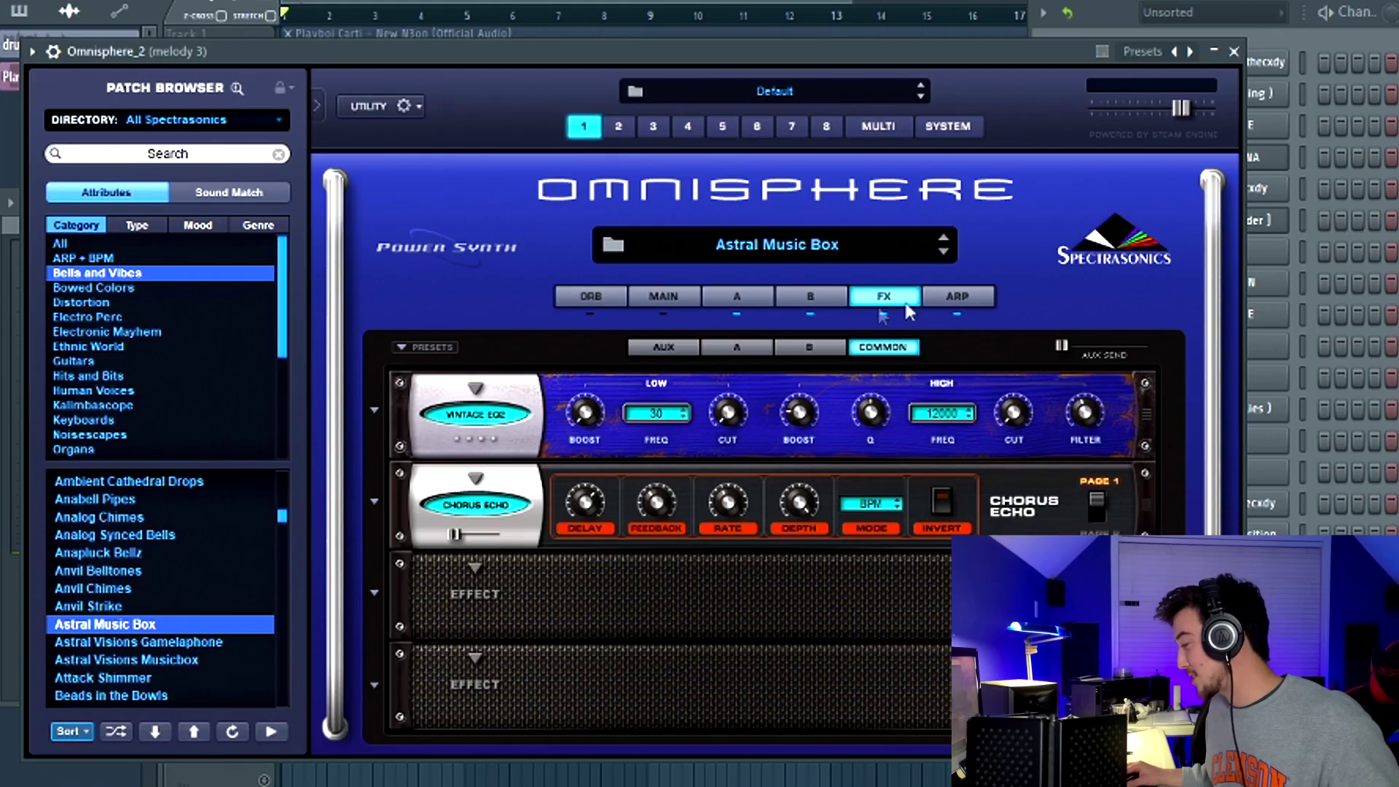
# Step: Open the arpeggiator of the Astral Music Box patch and lower the velocity of its first step
pyautogui.click(947, 297)
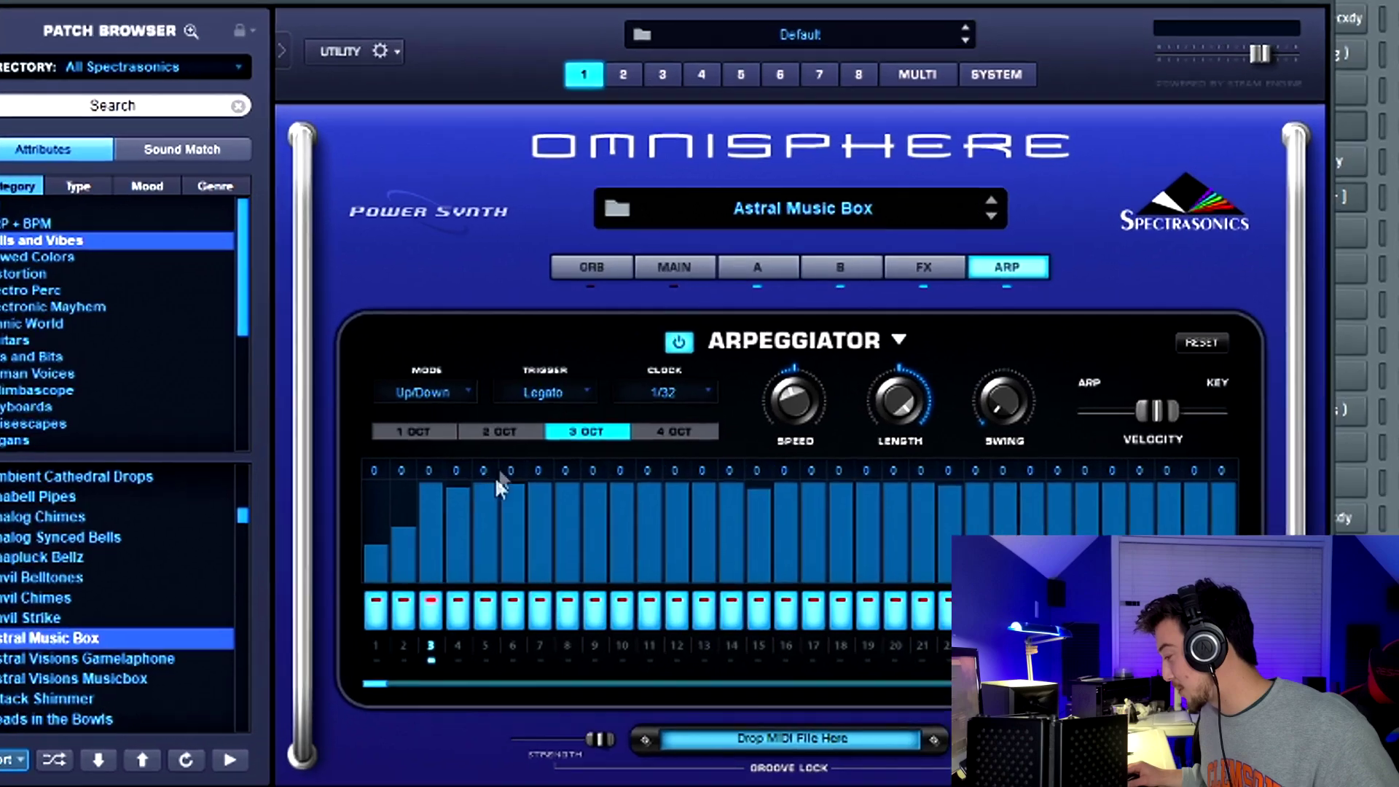
pyautogui.click(509, 461)
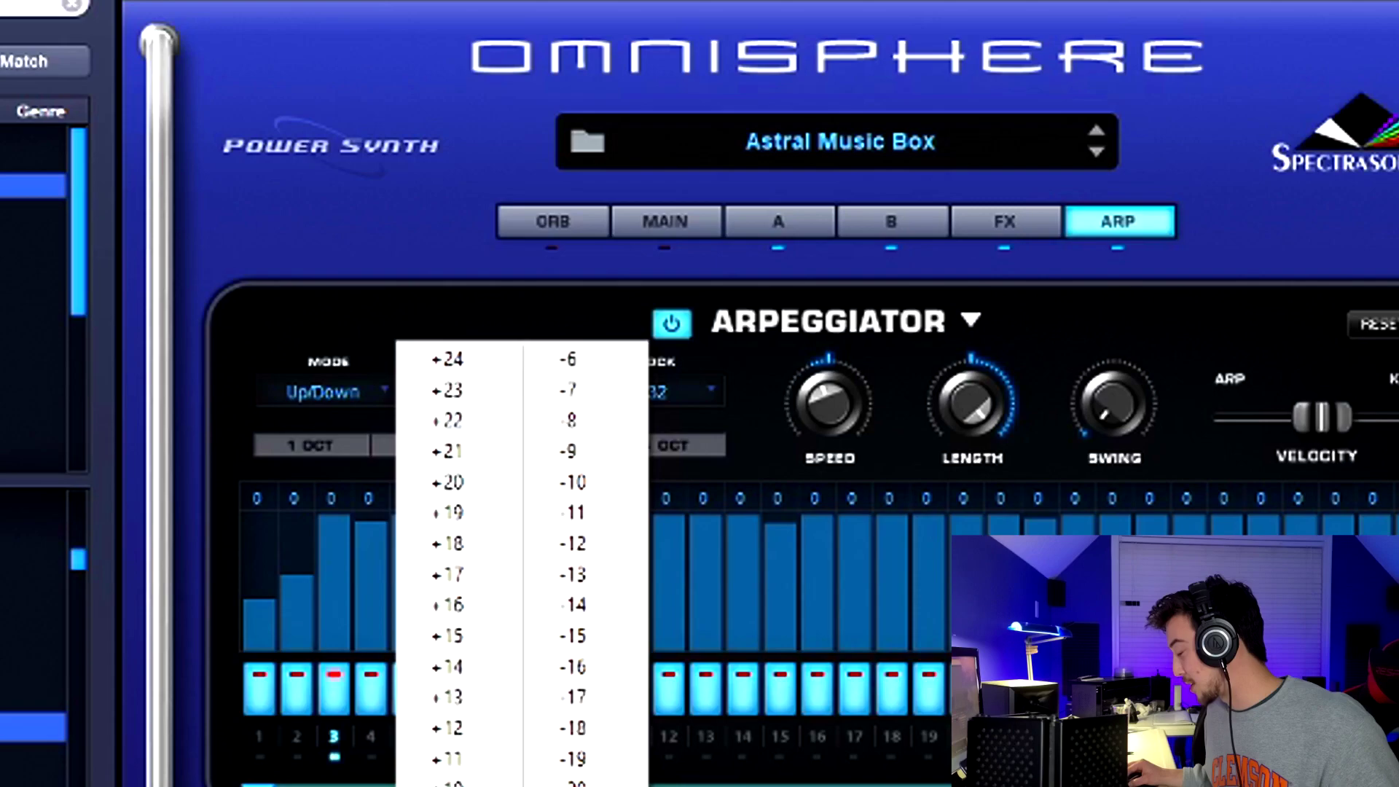
pyautogui.press('Escape')
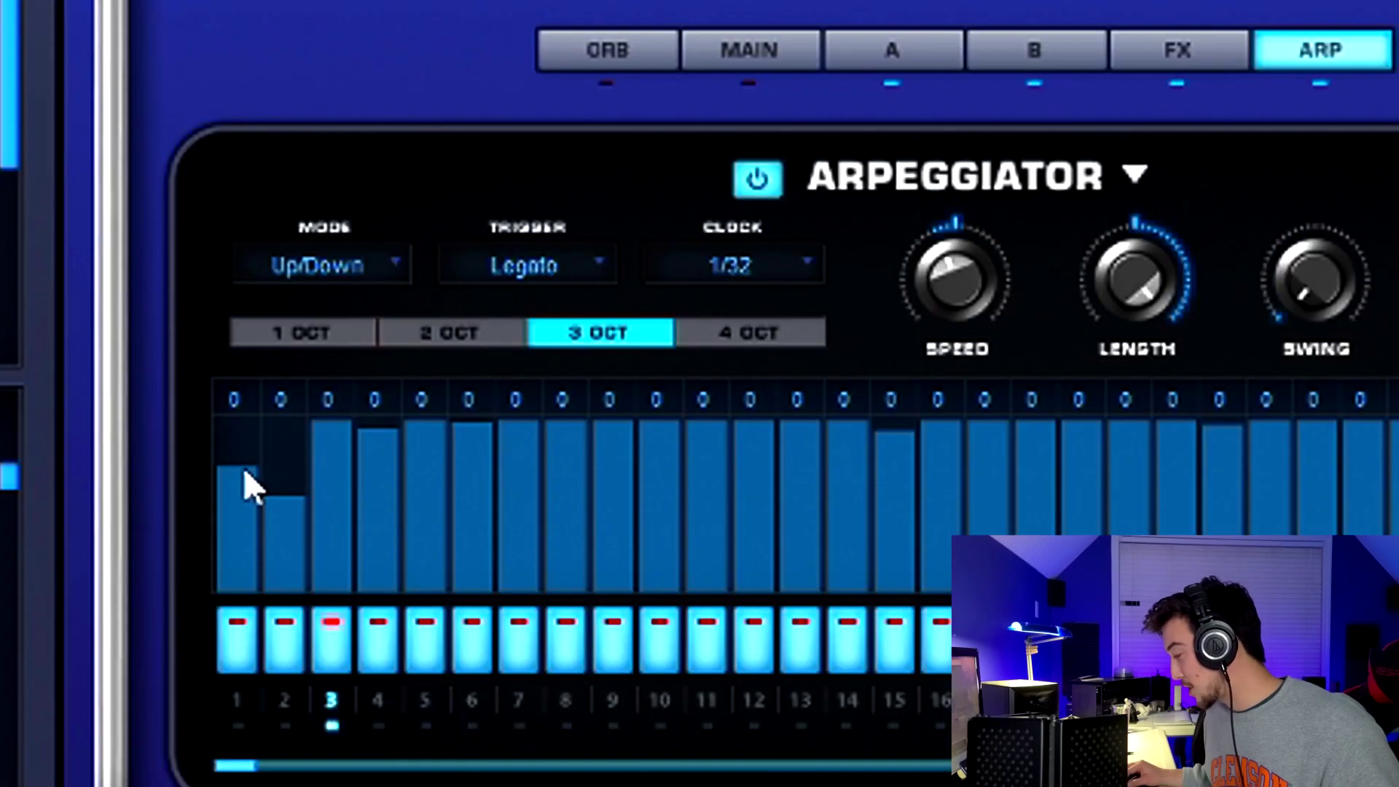
pyautogui.click(263, 550)
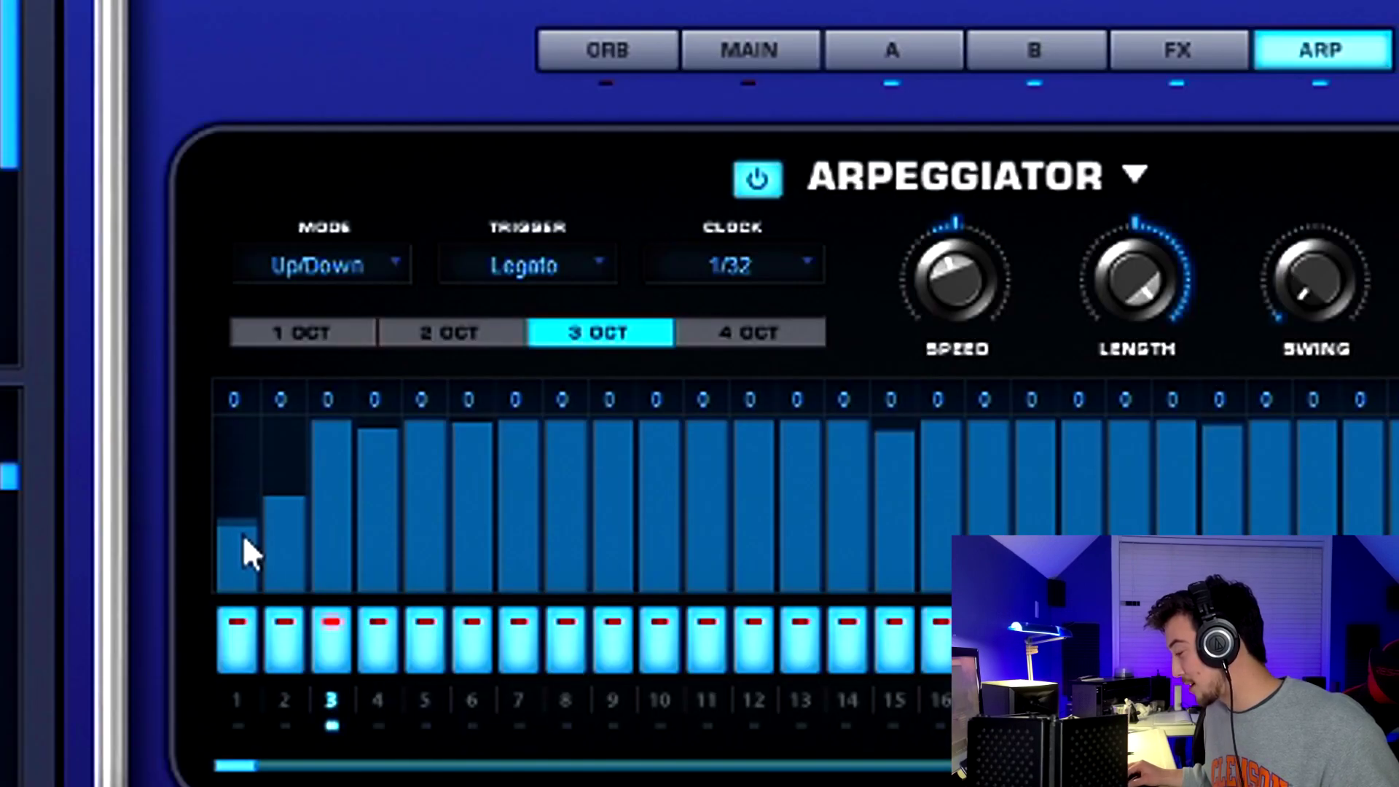
pyautogui.moveTo(248, 523); pyautogui.dragTo(246, 543)
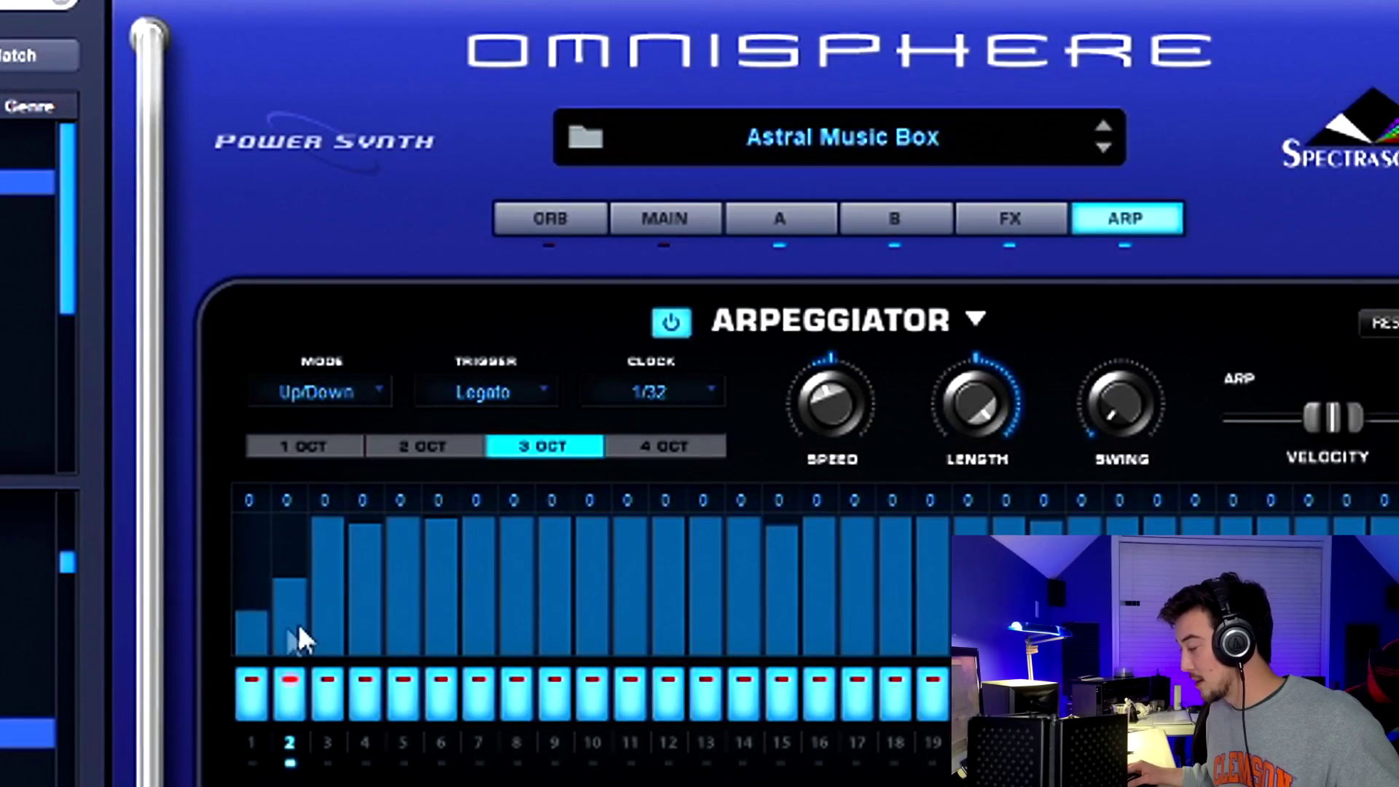
pyautogui.click(249, 651)
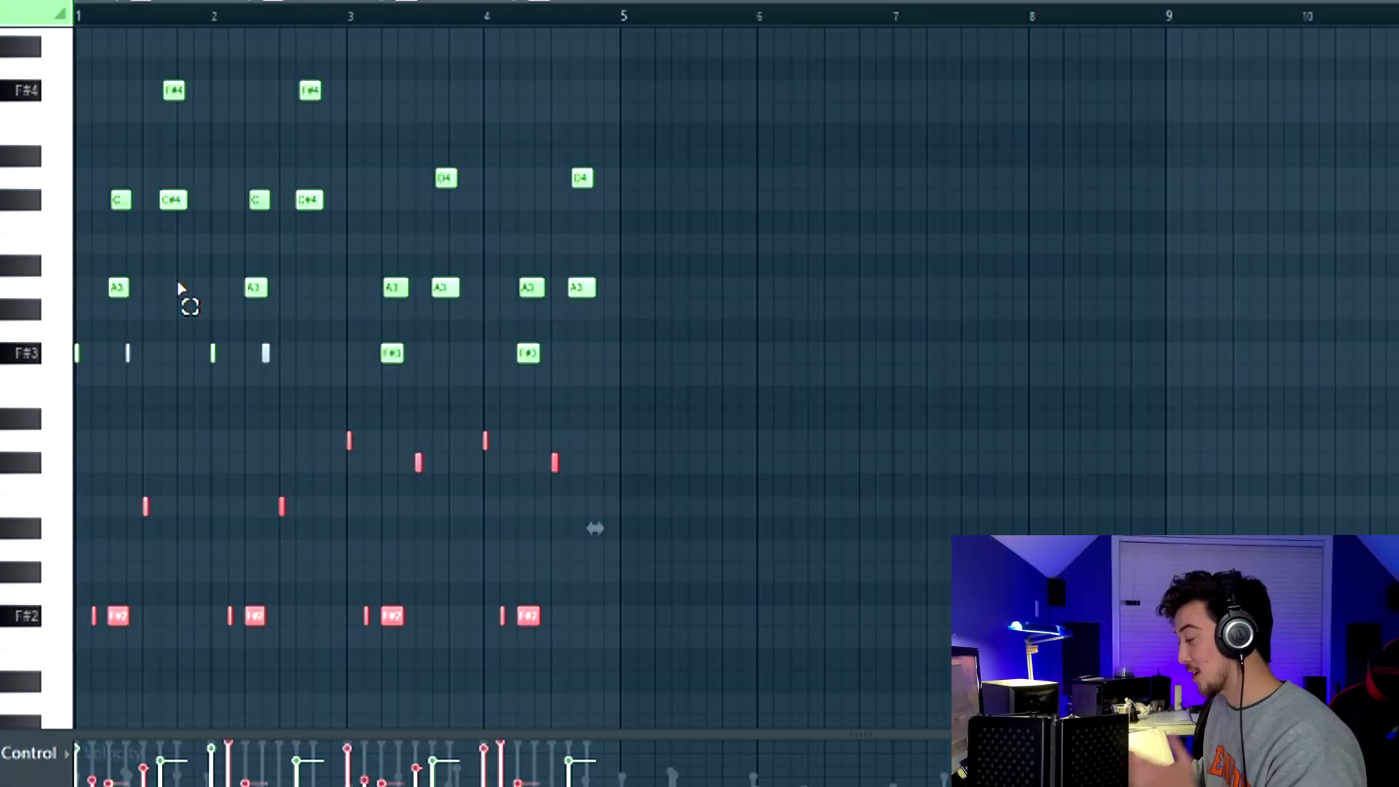
# Step: Review the melody notes across the octaves in the piano roll and play the pattern
pyautogui.scroll(8, 388, 384)
pyautogui.scroll(3, 178, 332)
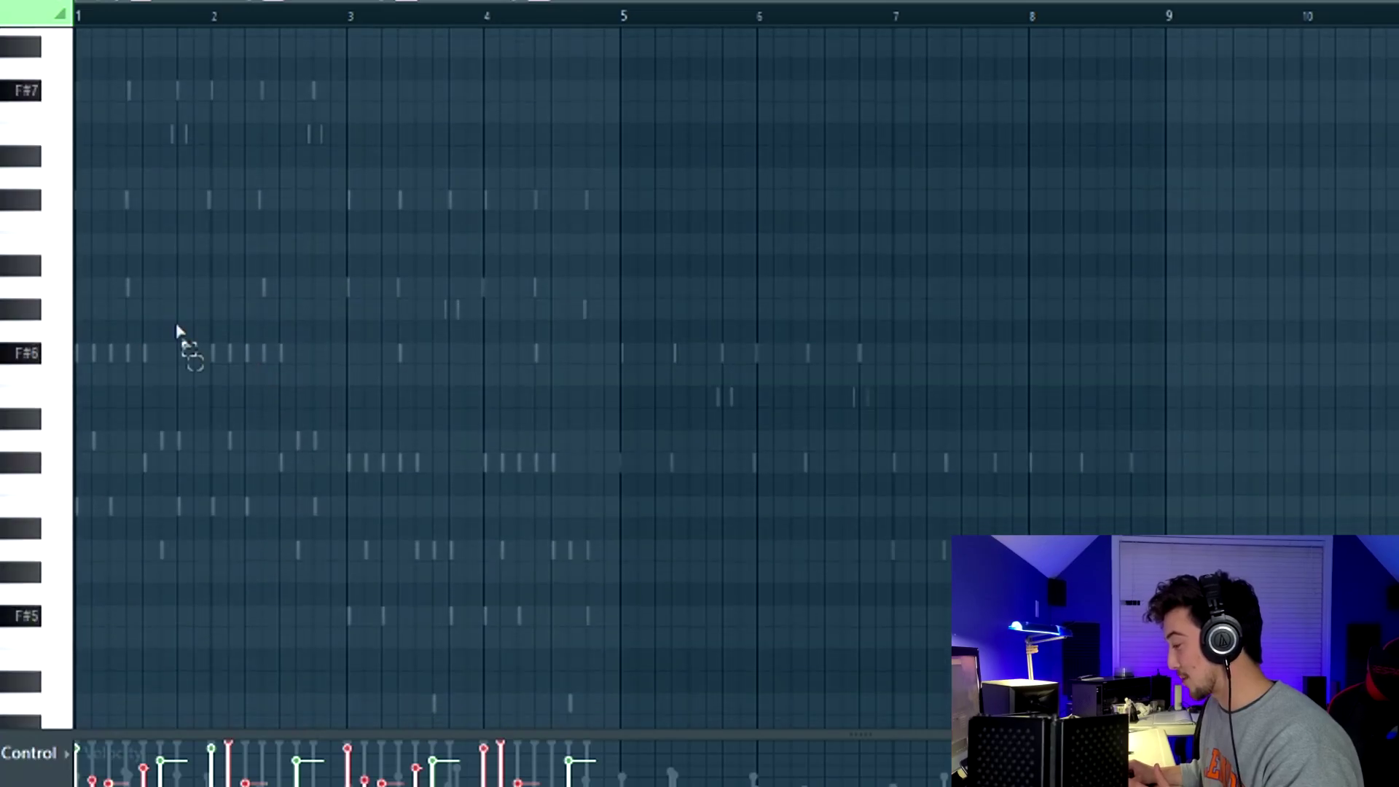
pyautogui.scroll(-15, 29, 356)
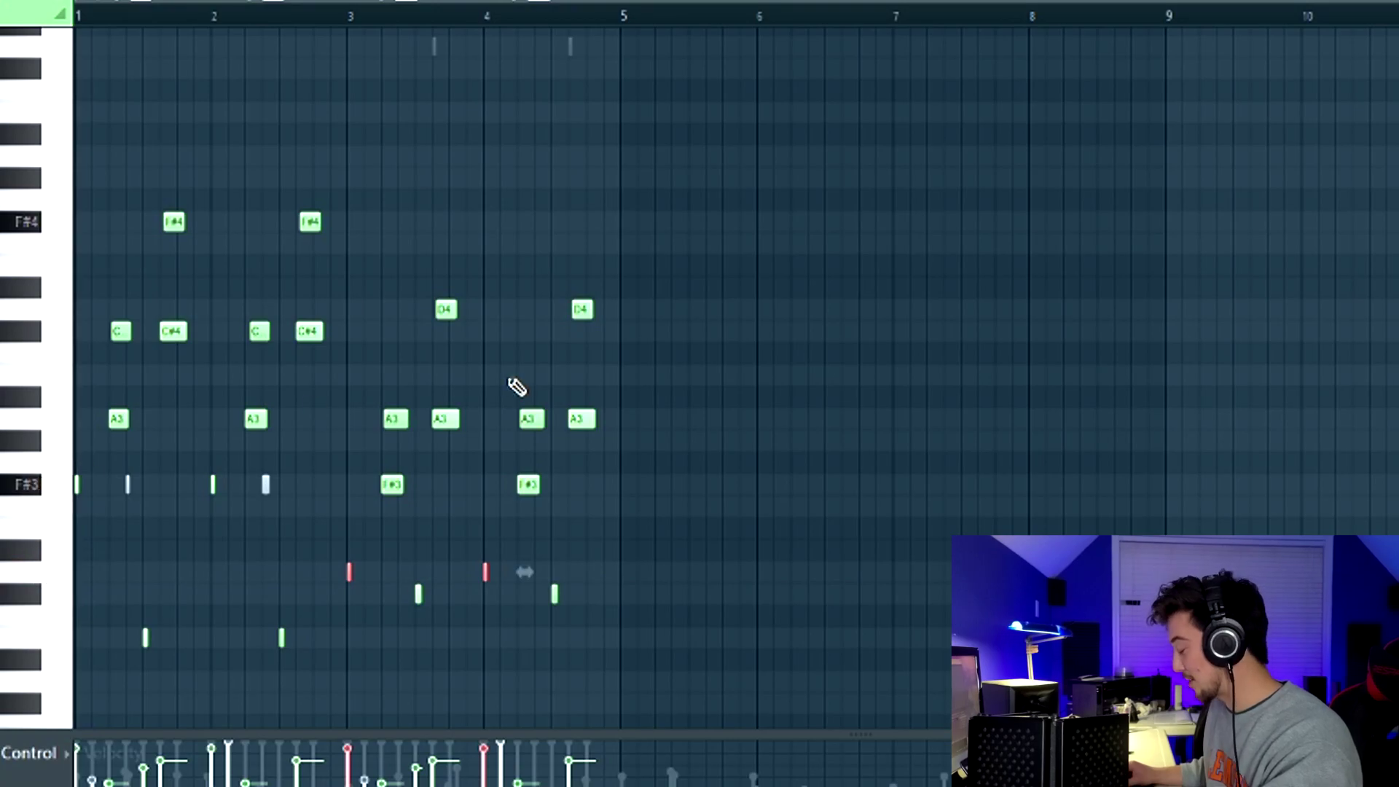
pyautogui.press('F6')
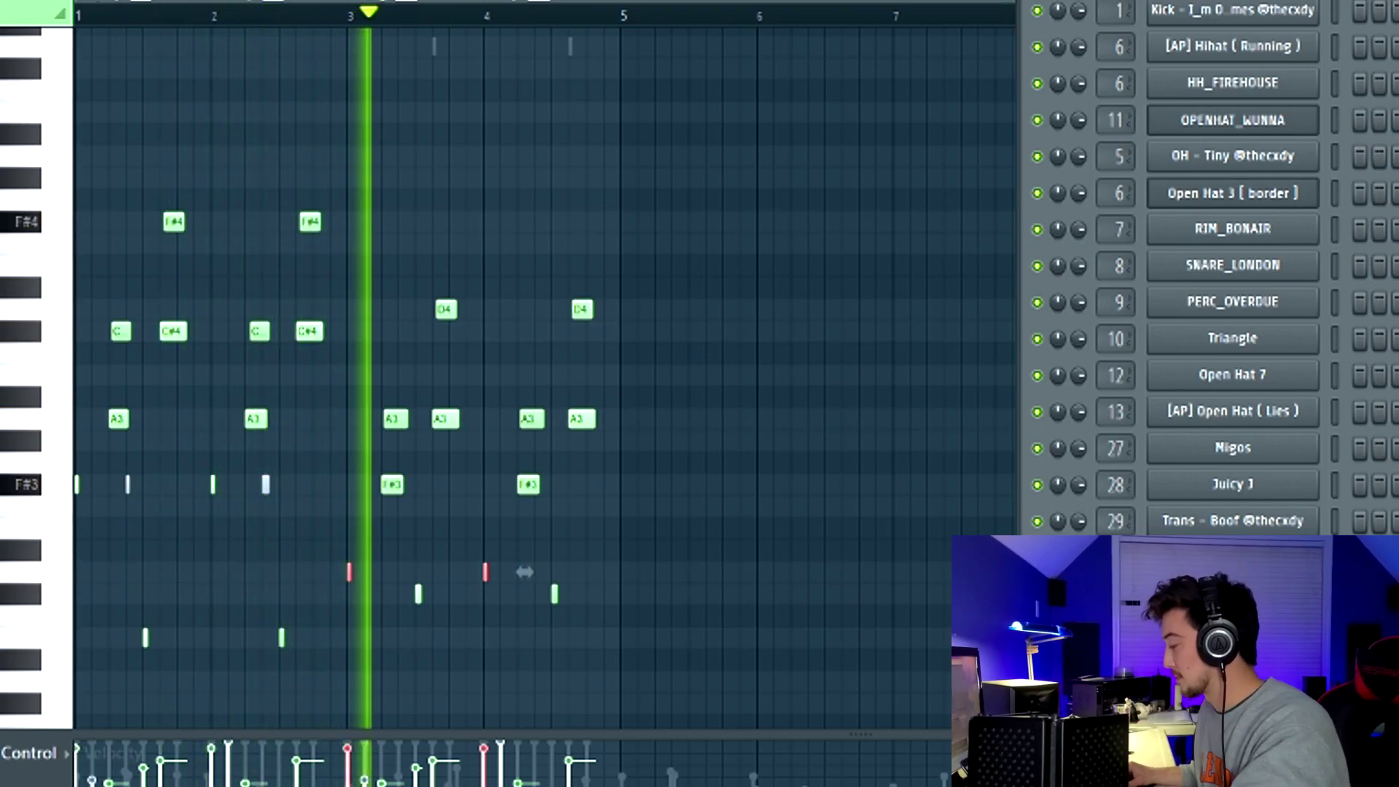
pyautogui.press('space')
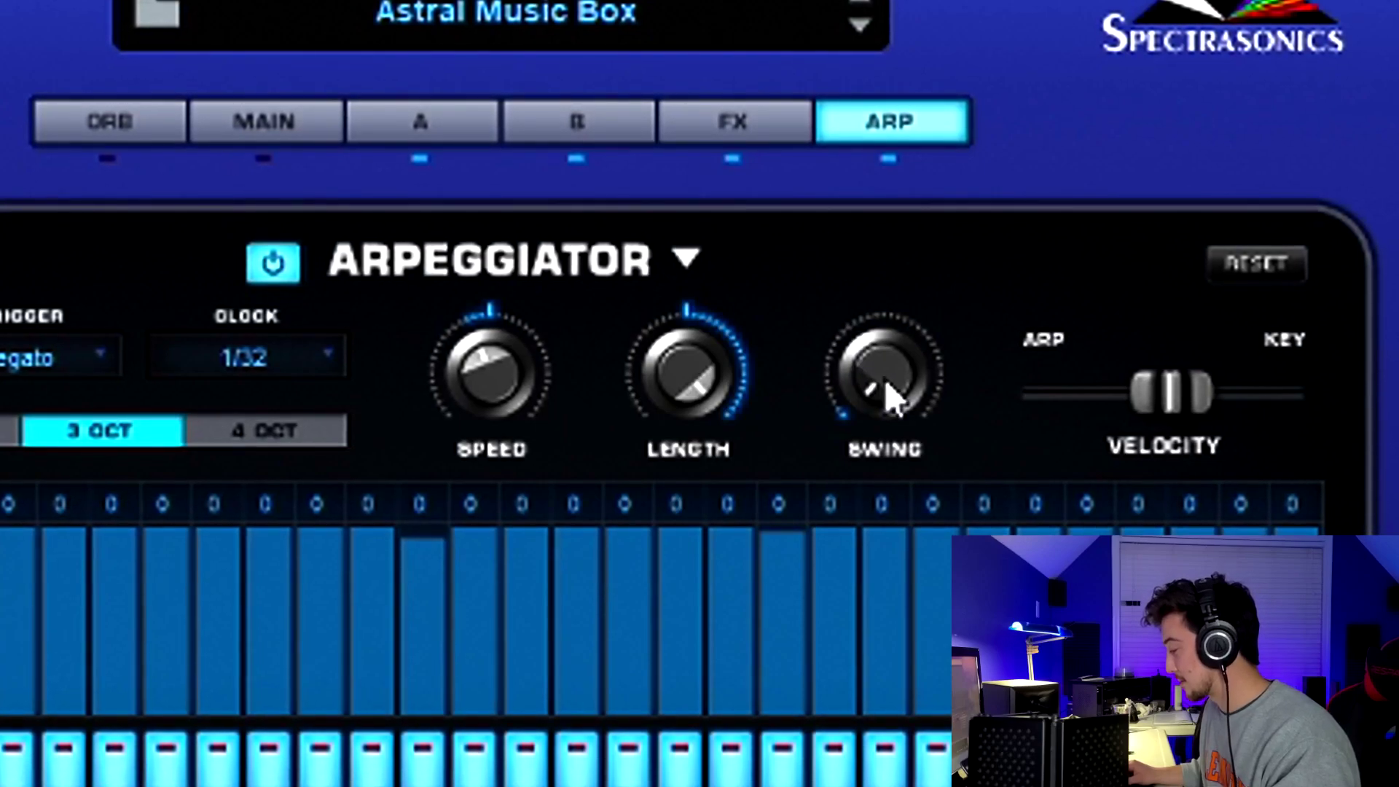
# Step: Raise the arpeggiator's swing and shorten its note length
pyautogui.moveTo(891, 397); pyautogui.dragTo(869, 309)
pyautogui.moveTo(845, 174); pyautogui.dragTo(843, 156)
pyautogui.moveTo(888, 379); pyautogui.dragTo(874, 219)
pyautogui.moveTo(903, 397); pyautogui.dragTo(901, 385)
pyautogui.moveTo(704, 383); pyautogui.dragTo(727, 515)
pyautogui.moveTo(703, 427); pyautogui.dragTo(721, 467)
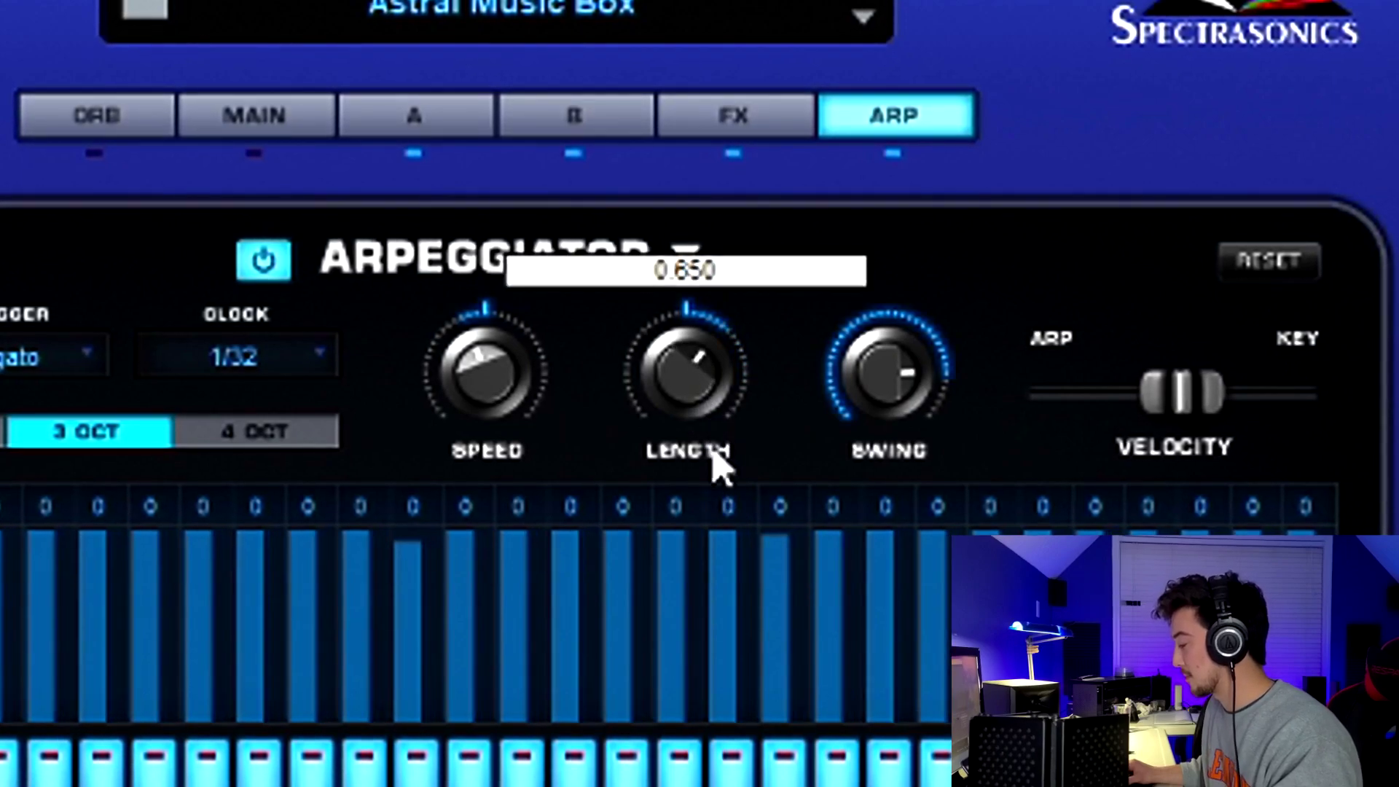
pyautogui.moveTo(736, 400); pyautogui.dragTo(721, 547)
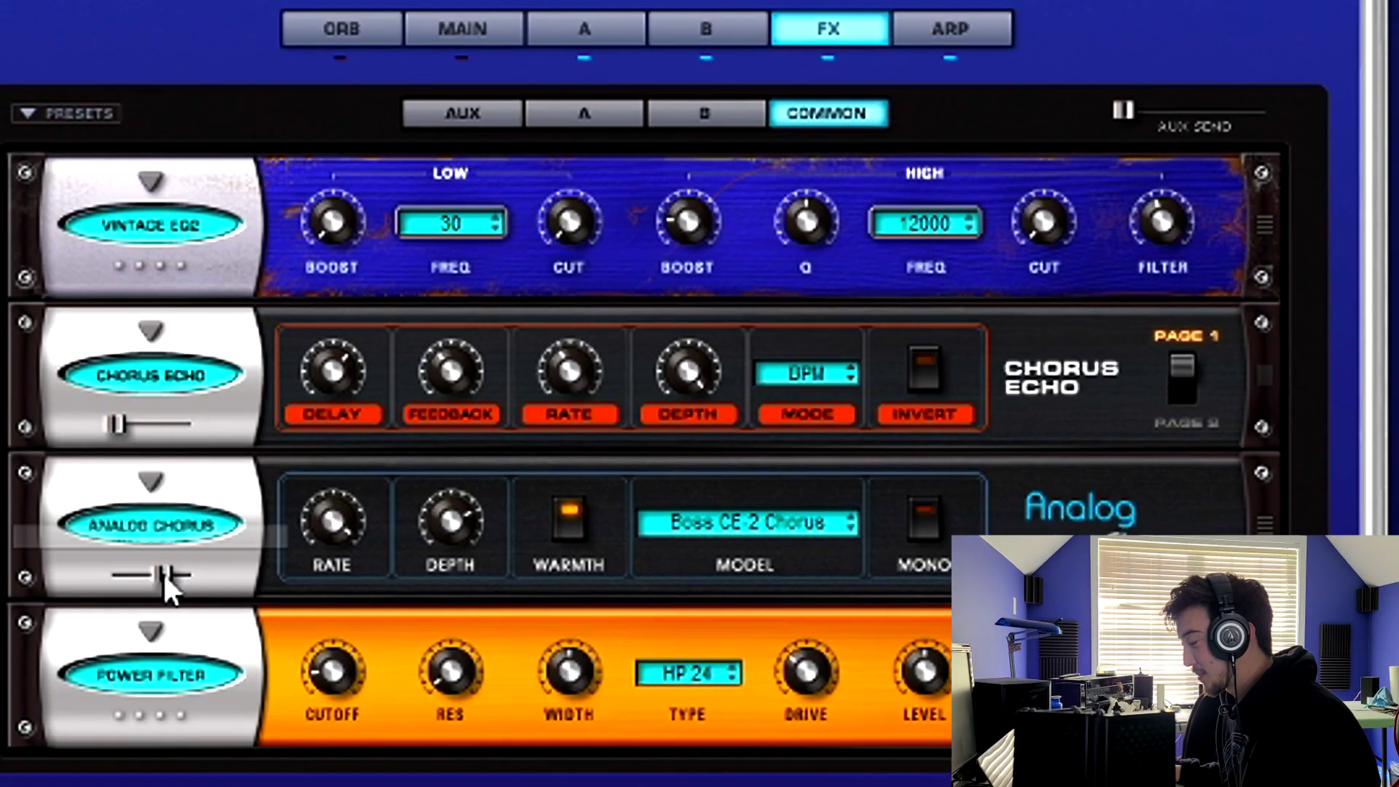
# Step: Check the Analog Chorus mix, rate and depth in the common effects rack and play the arrangement
pyautogui.moveTo(136, 579)
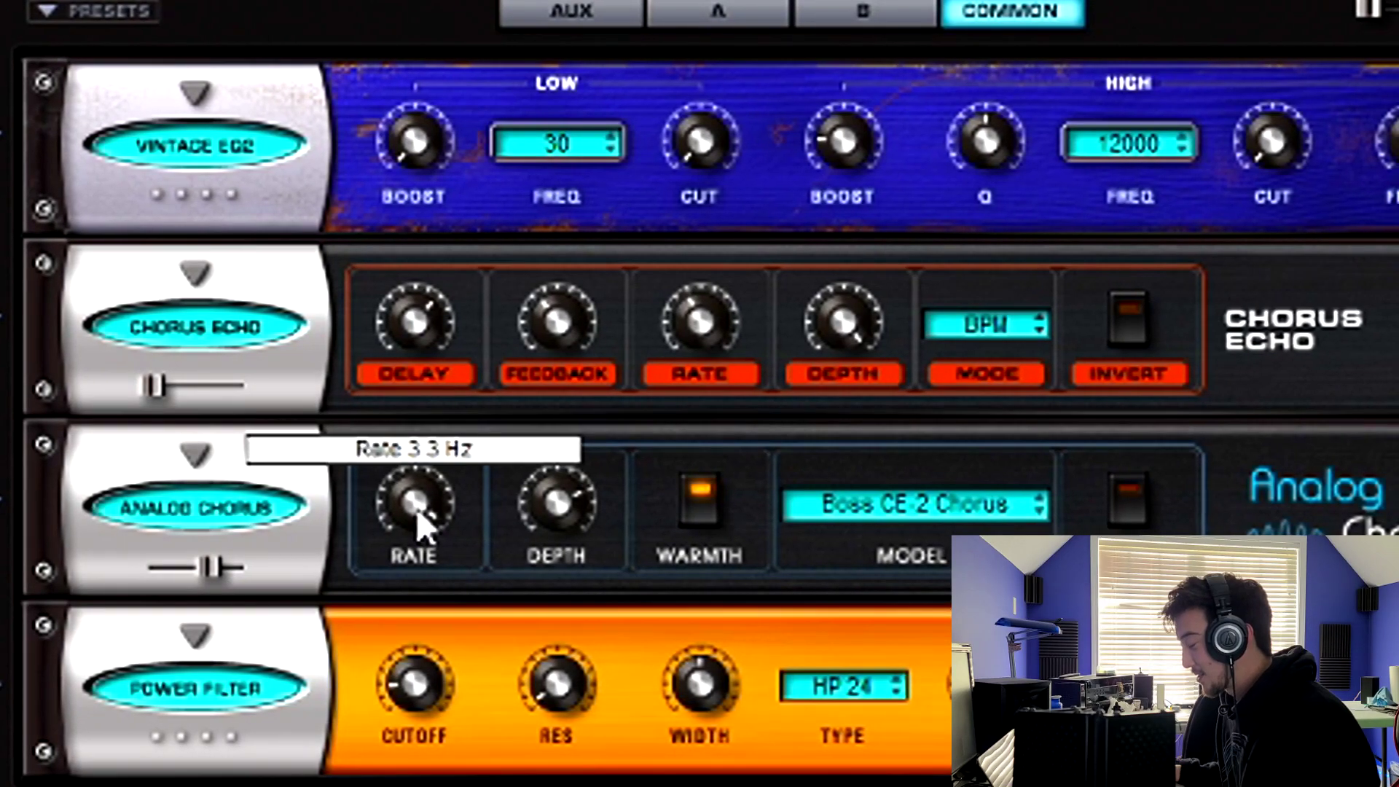
pyautogui.moveTo(572, 510)
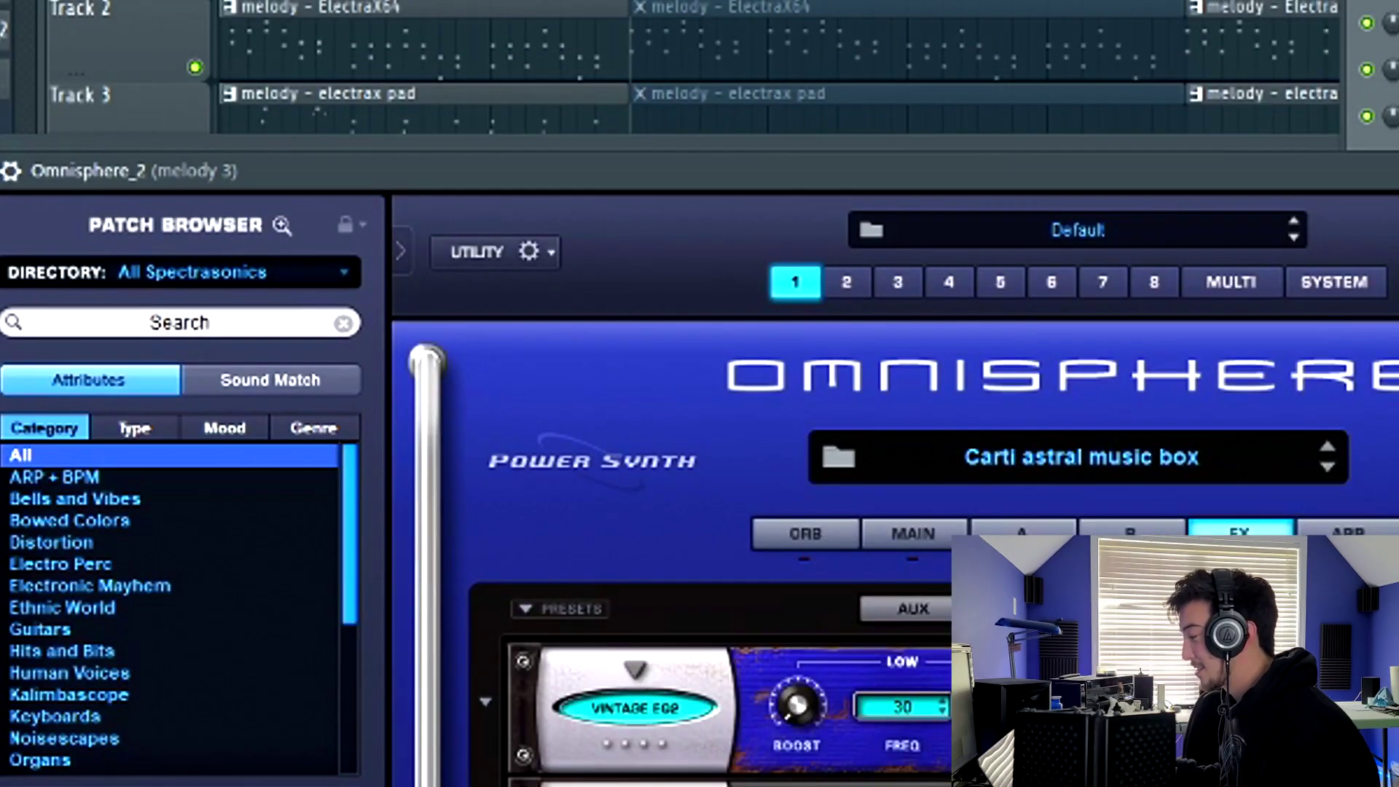
pyautogui.press('Return')
pyautogui.press('space')
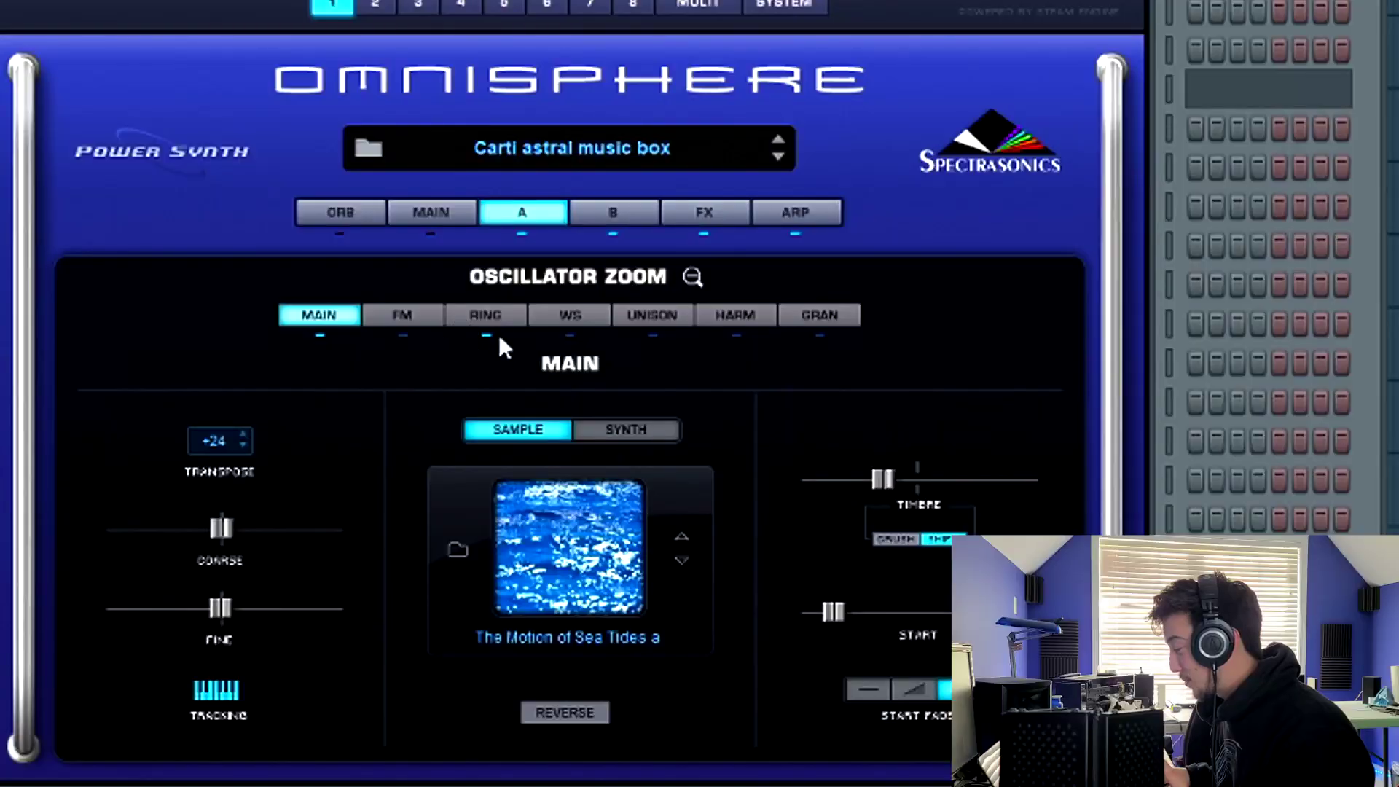
# Step: Open ring modulation for layer A of the Carti astral music box patch and adjust its frequency and depth
pyautogui.click(494, 318)
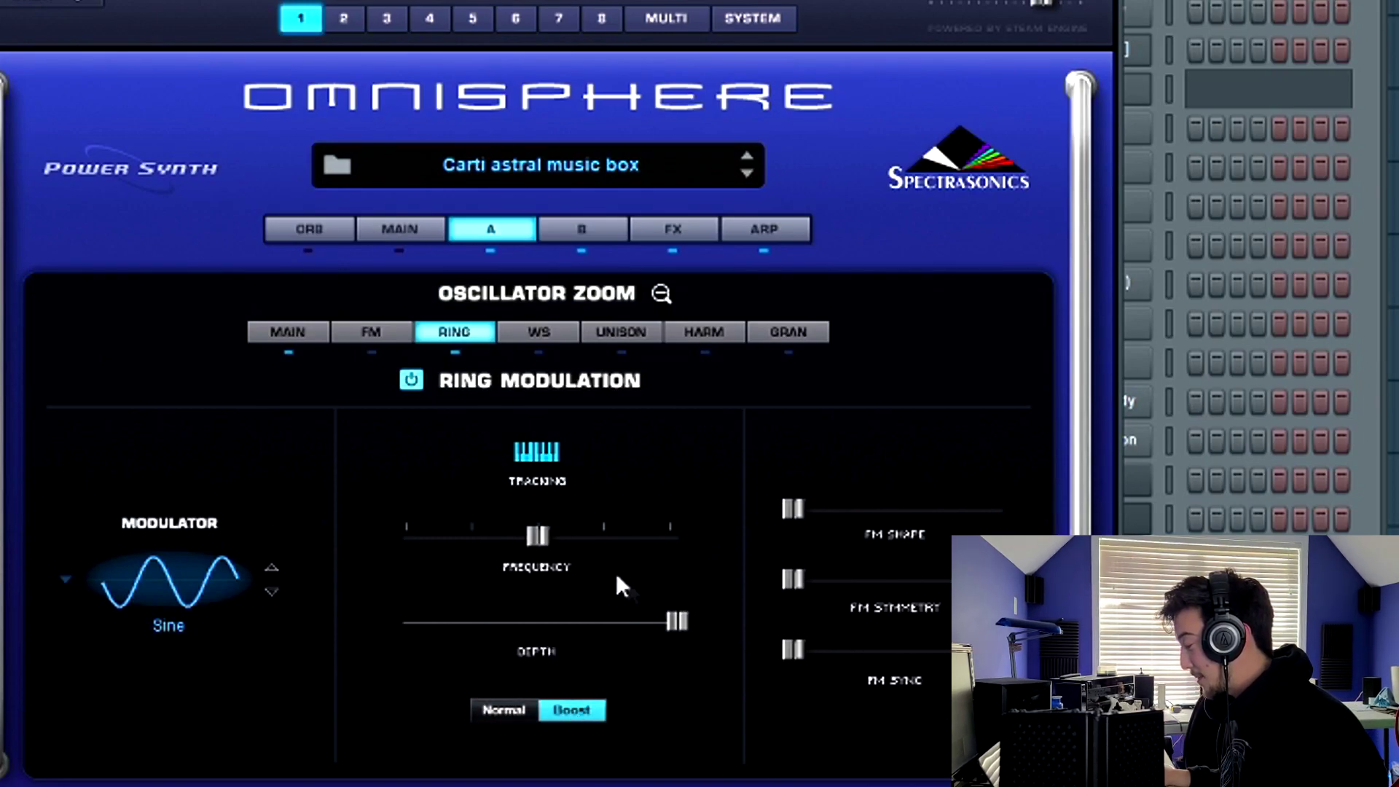
pyautogui.moveTo(539, 545); pyautogui.dragTo(595, 519)
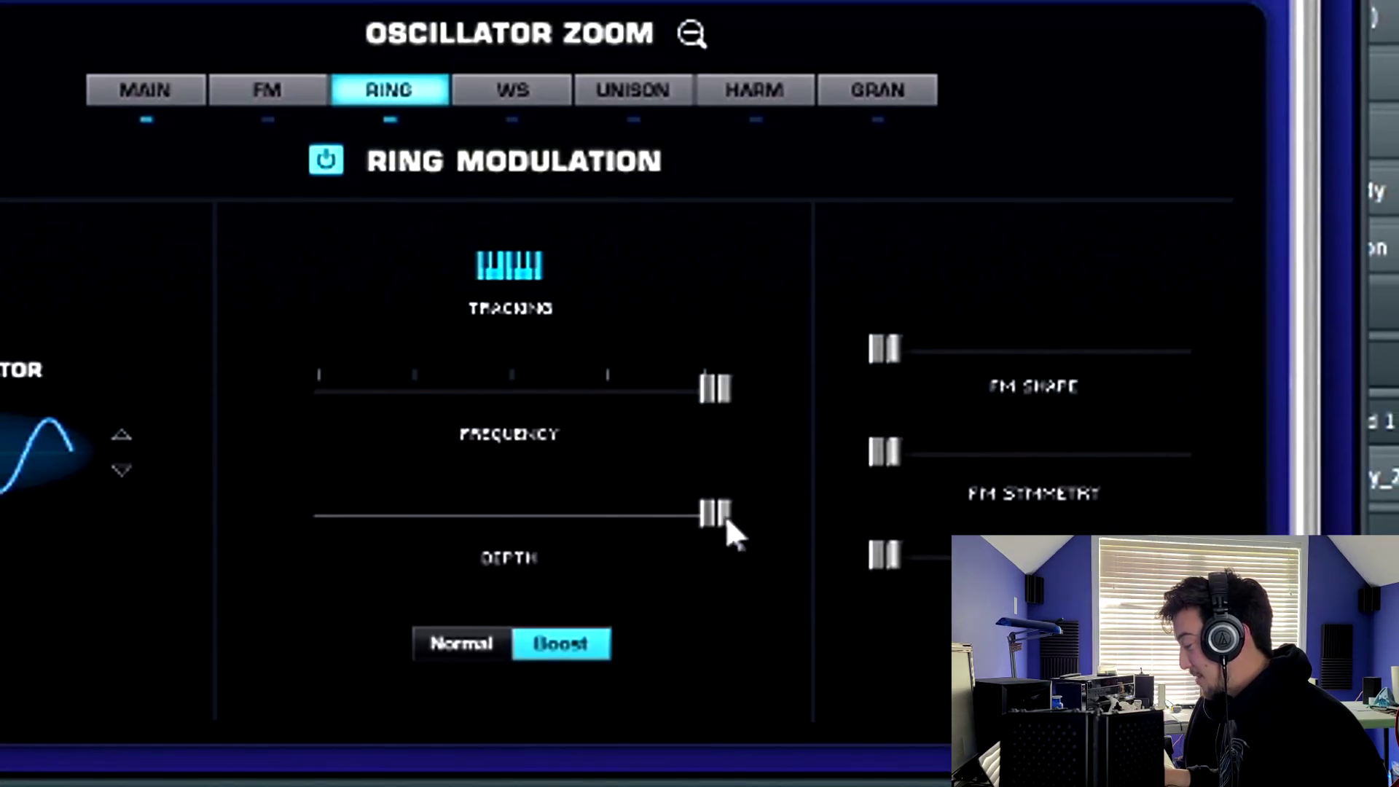
pyautogui.moveTo(681, 624); pyautogui.dragTo(615, 633)
pyautogui.moveTo(624, 530); pyautogui.dragTo(615, 531)
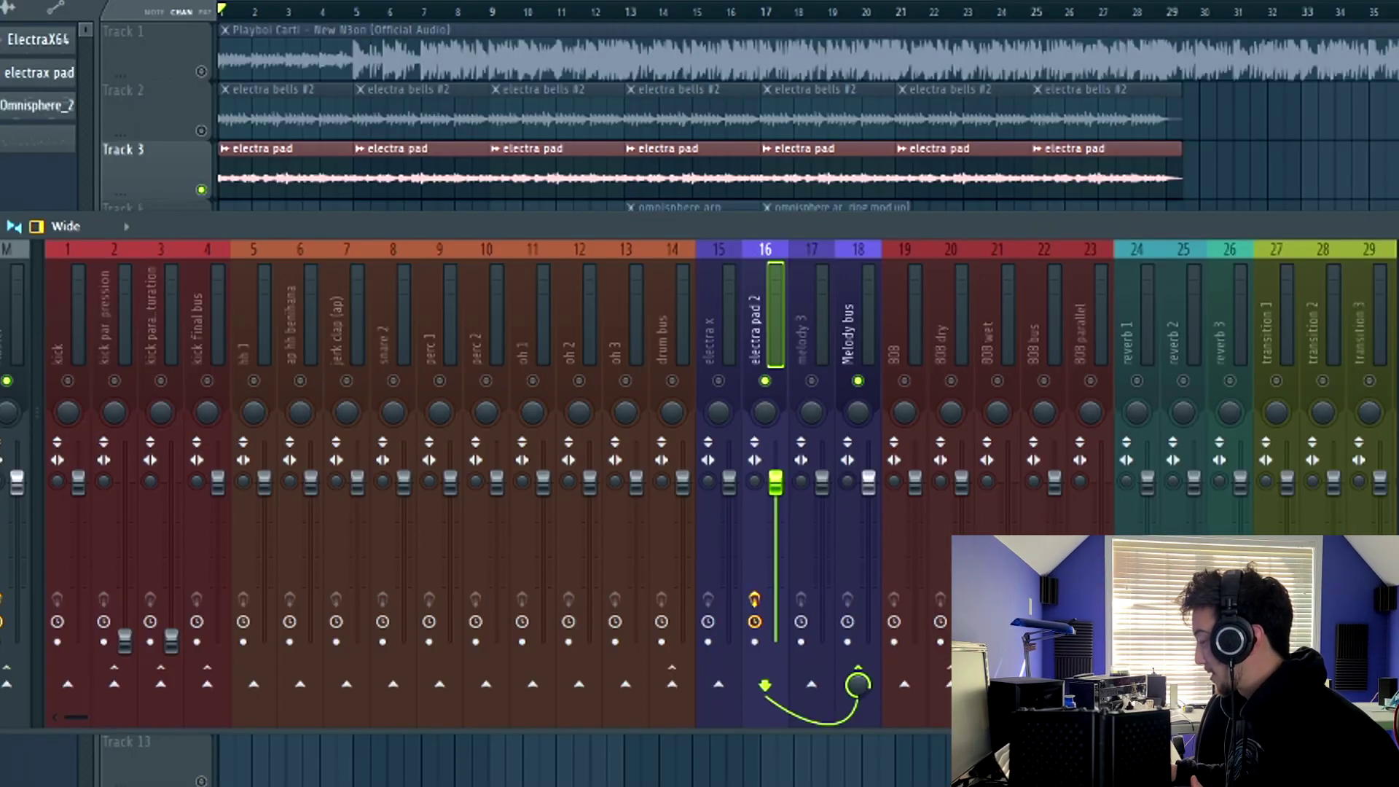
# Step: Examine the RC-20 Retro Color and Effectrix settings on the electra pad 2 mixer track
pyautogui.click(1393, 292)
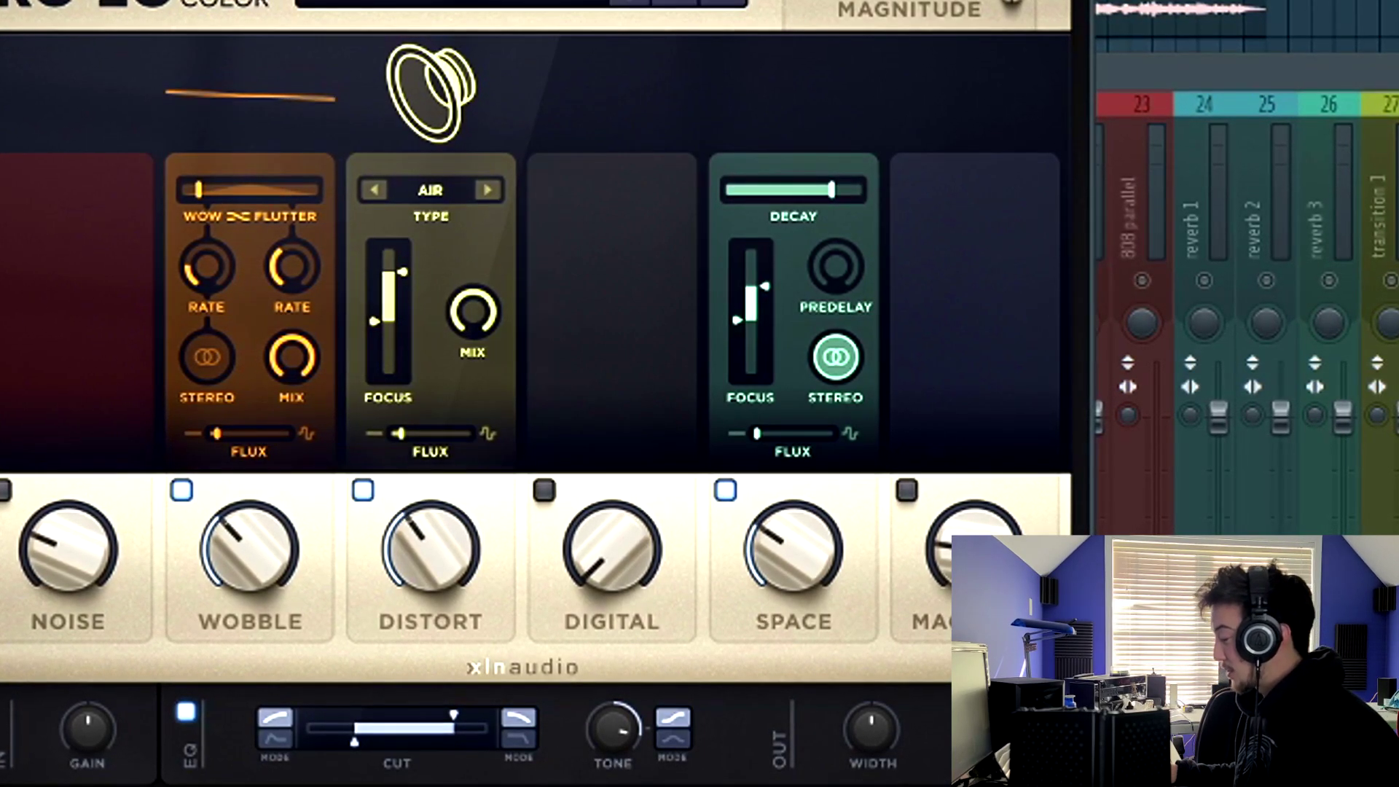
pyautogui.click(1239, 73)
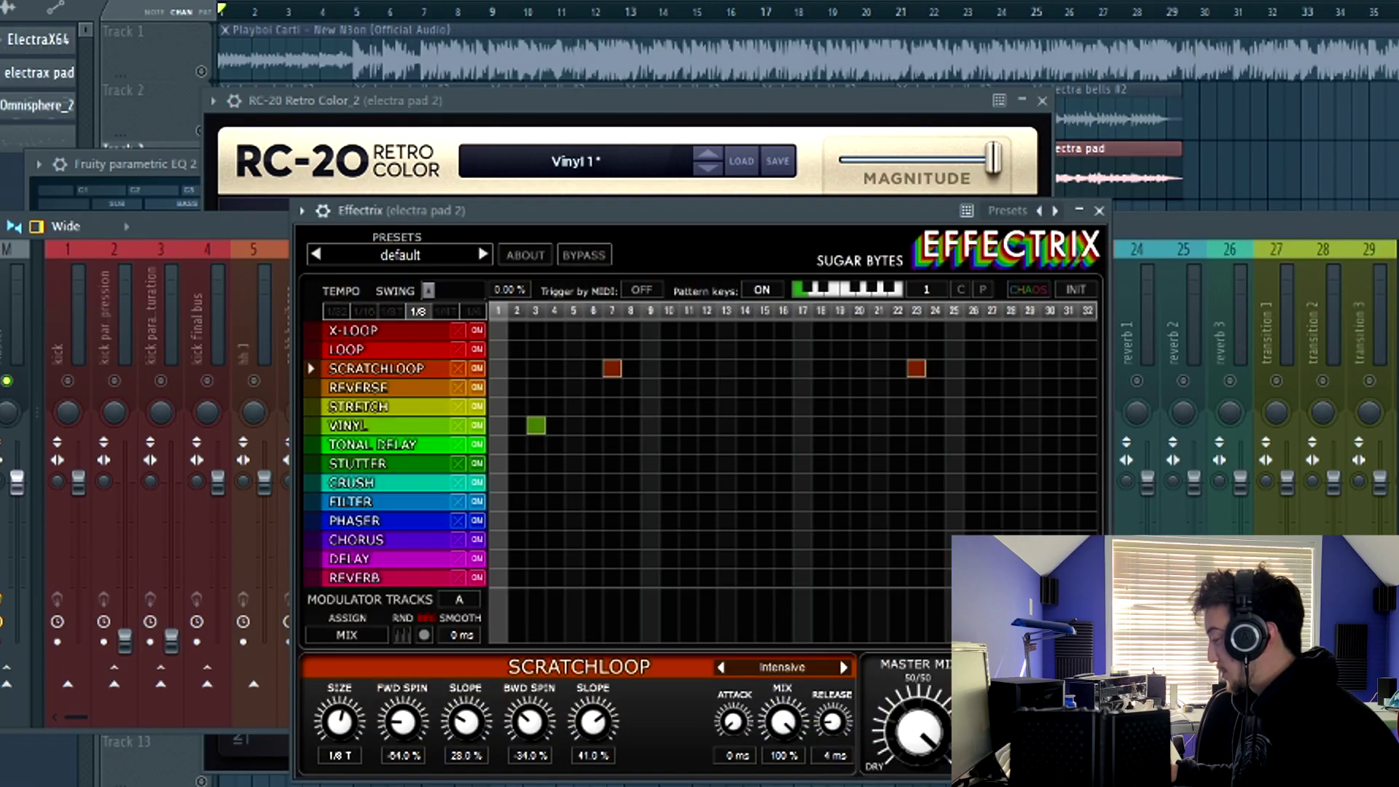
pyautogui.moveTo(800, 205); pyautogui.dragTo(689, 161)
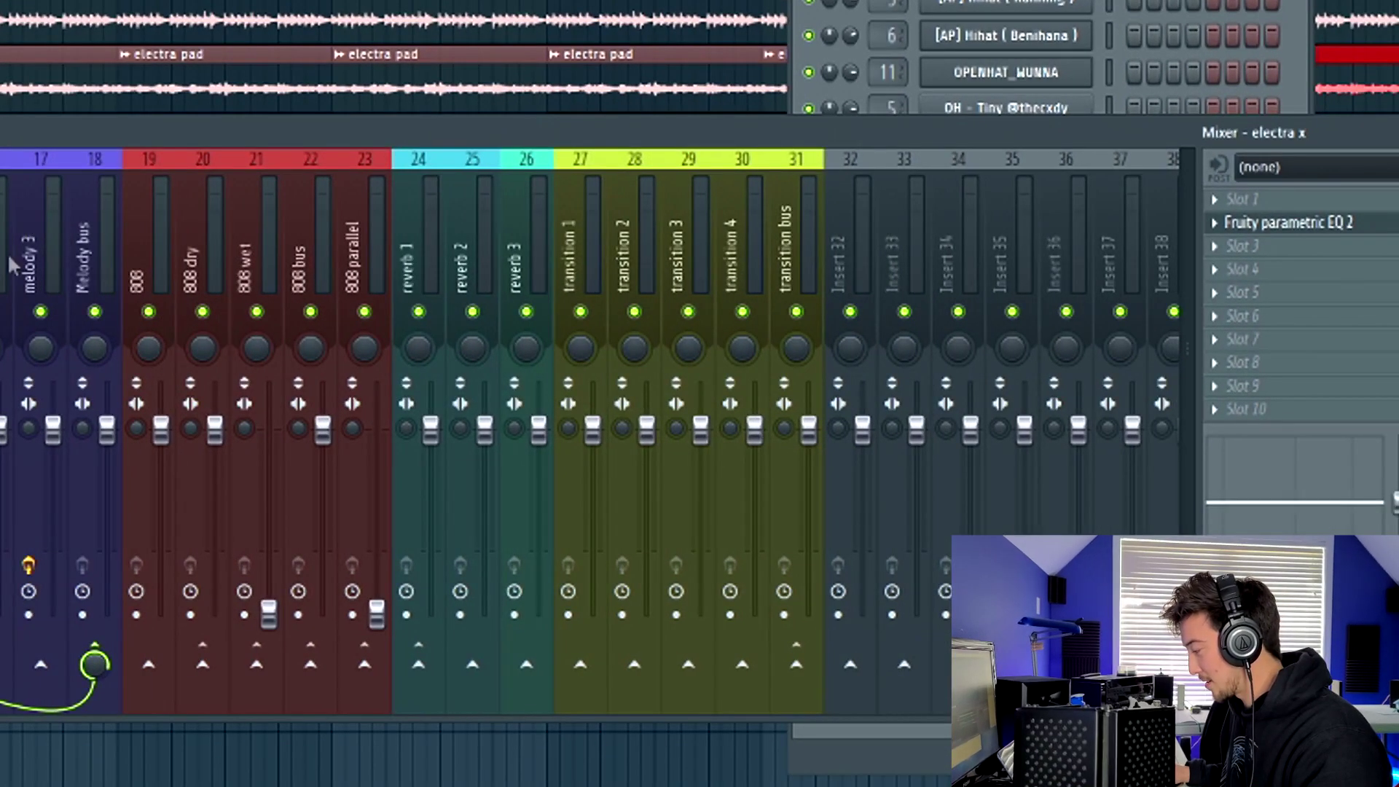
# Step: Send the electra x mixer track to insert 32 and name that insert electral bell synth reverb
pyautogui.click(852, 665)
pyautogui.click(849, 252)
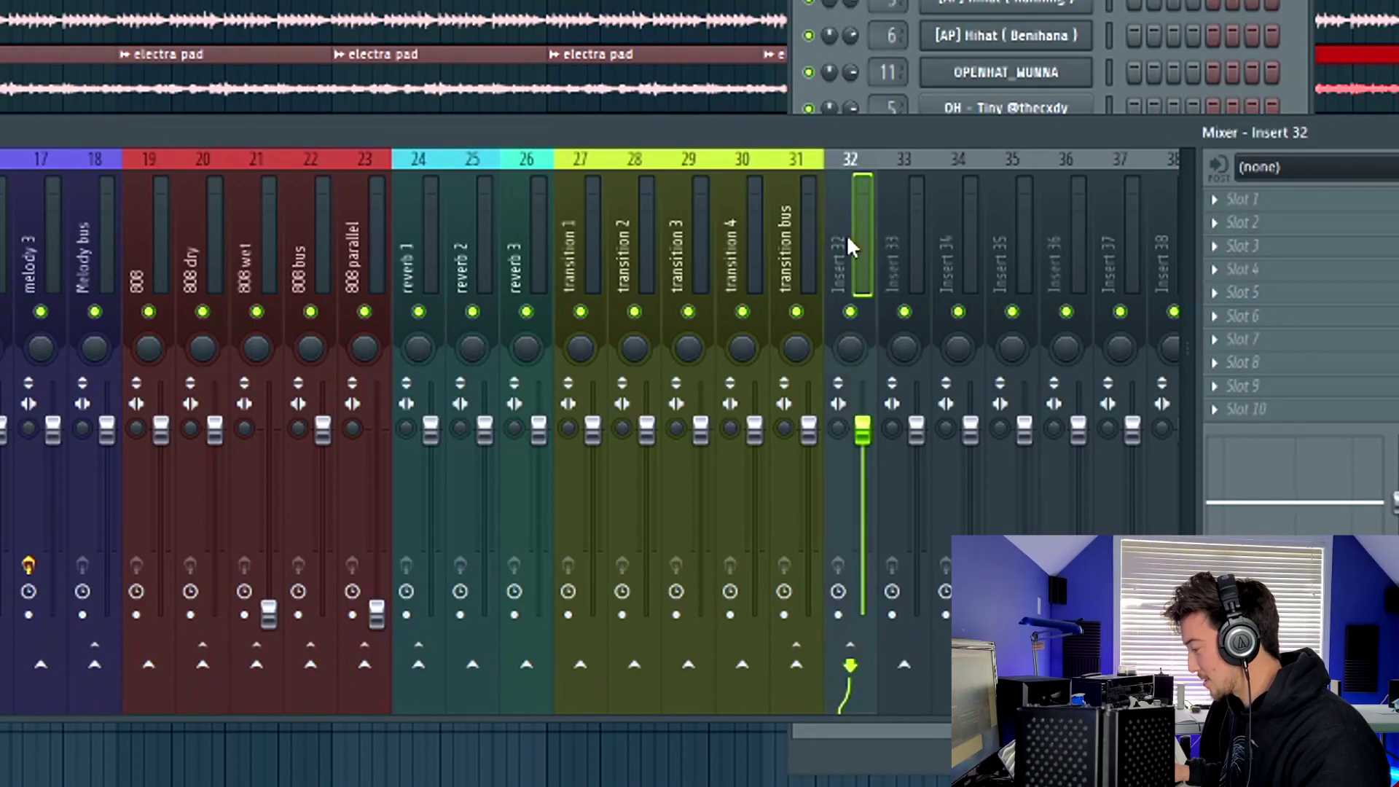
pyautogui.rightClick(851, 247)
pyautogui.click(871, 204)
# Step: Load ValhallaRoom_x64 into slot 2 of the electral bell synth reverb insert
pyautogui.click(1214, 223)
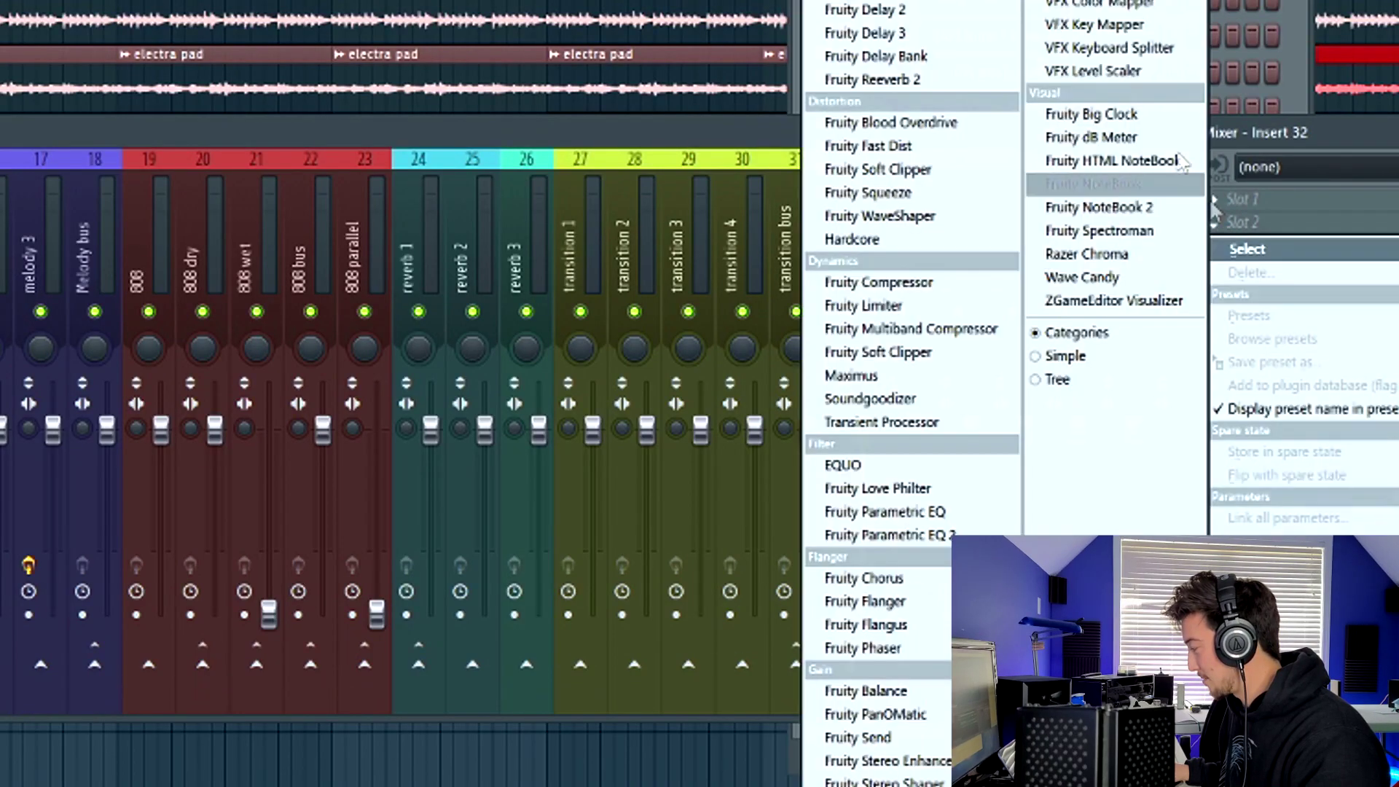
pyautogui.click(860, 6)
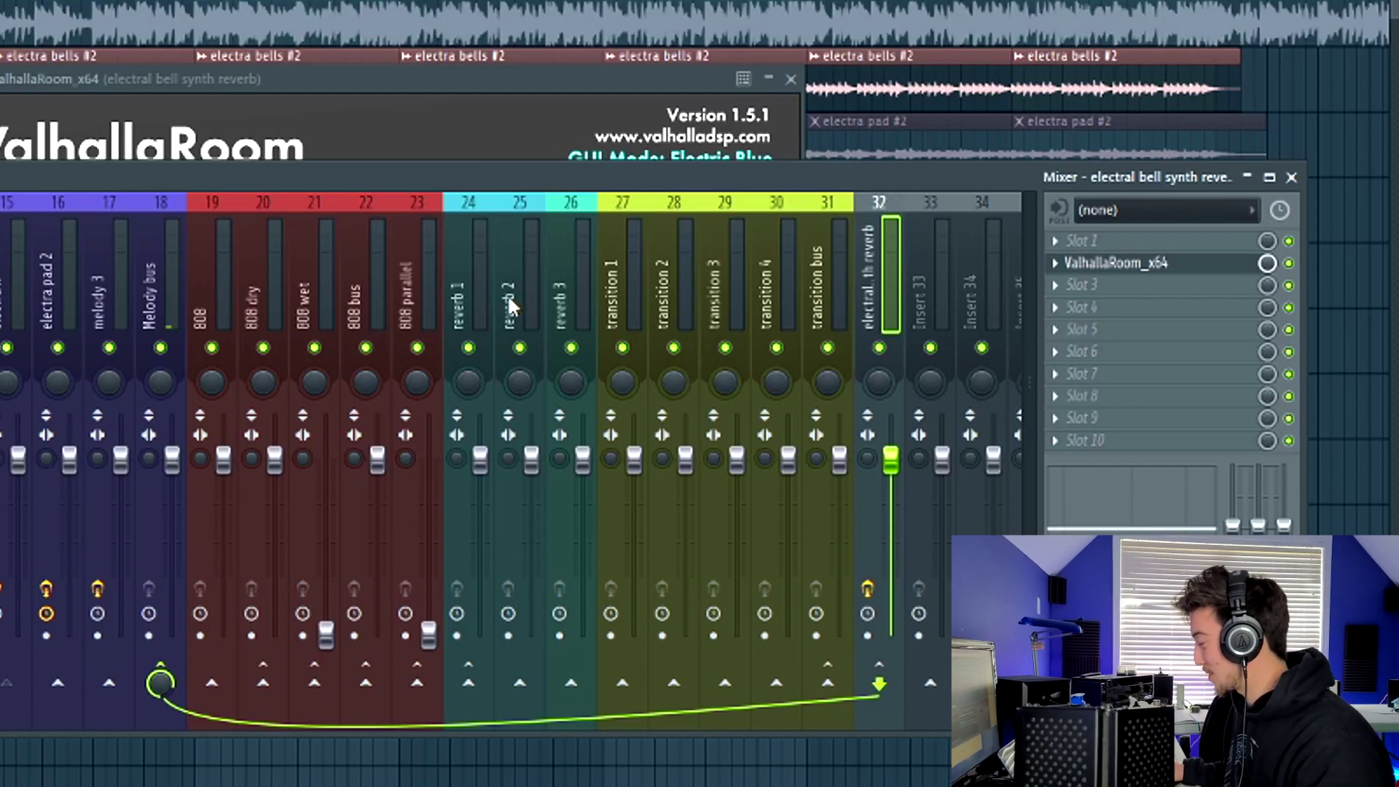
pyautogui.click(173, 277)
pyautogui.click(4, 288)
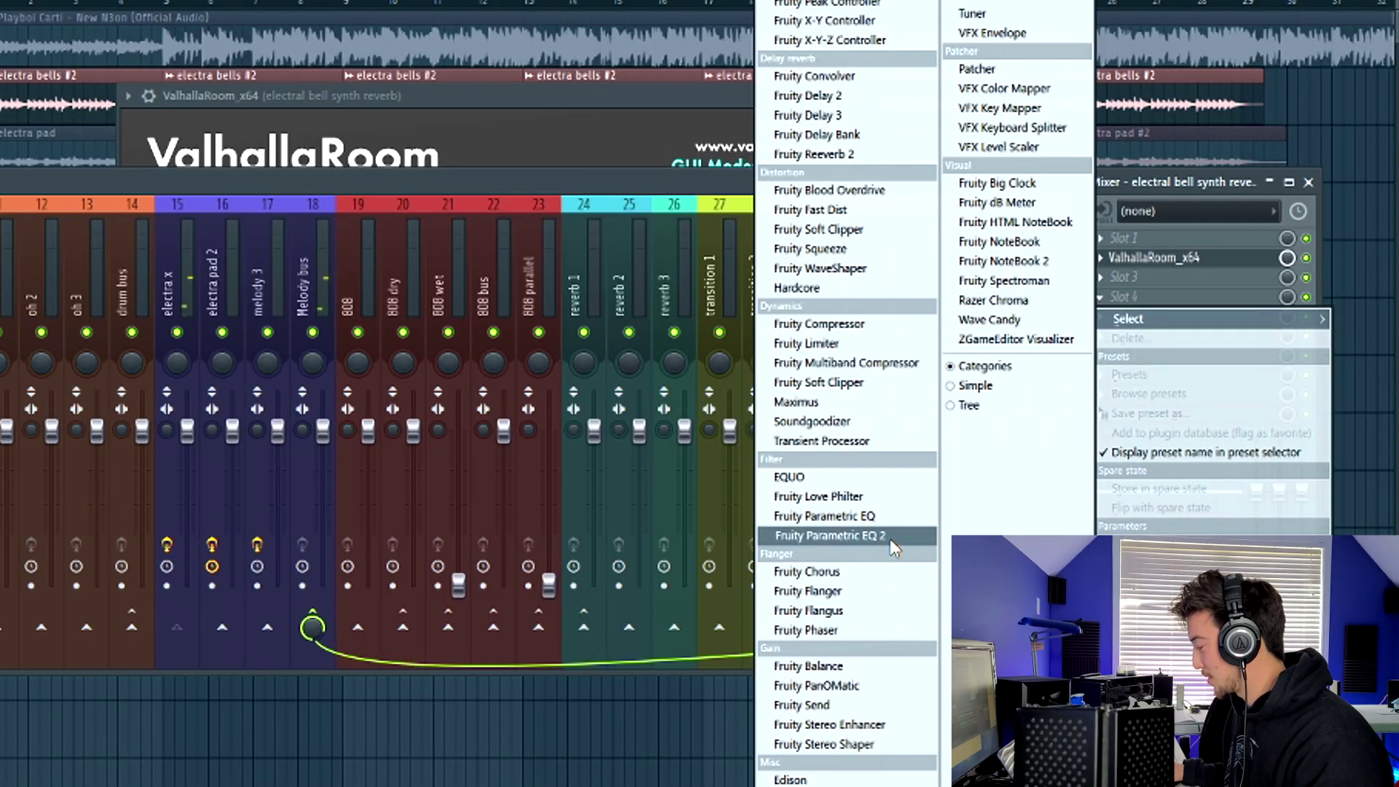
# Step: Add Fruity Parametric EQ 2 in slot 4 after the reverb and cut the lows with band 1 as a high-pass
pyautogui.click(890, 541)
pyautogui.moveTo(348, 188); pyautogui.dragTo(495, 187)
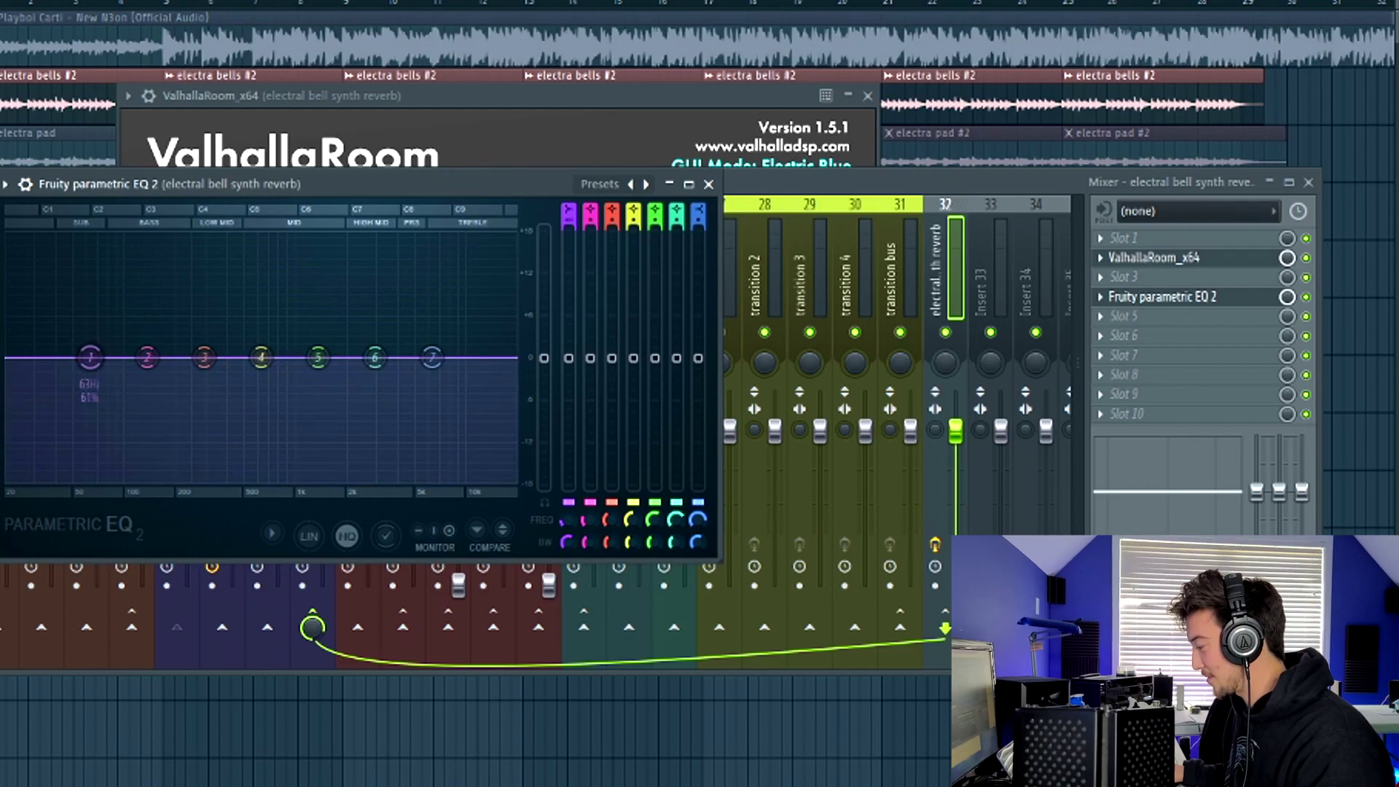
pyautogui.moveTo(569, 210); pyautogui.dragTo(569, 225)
pyautogui.press('space')
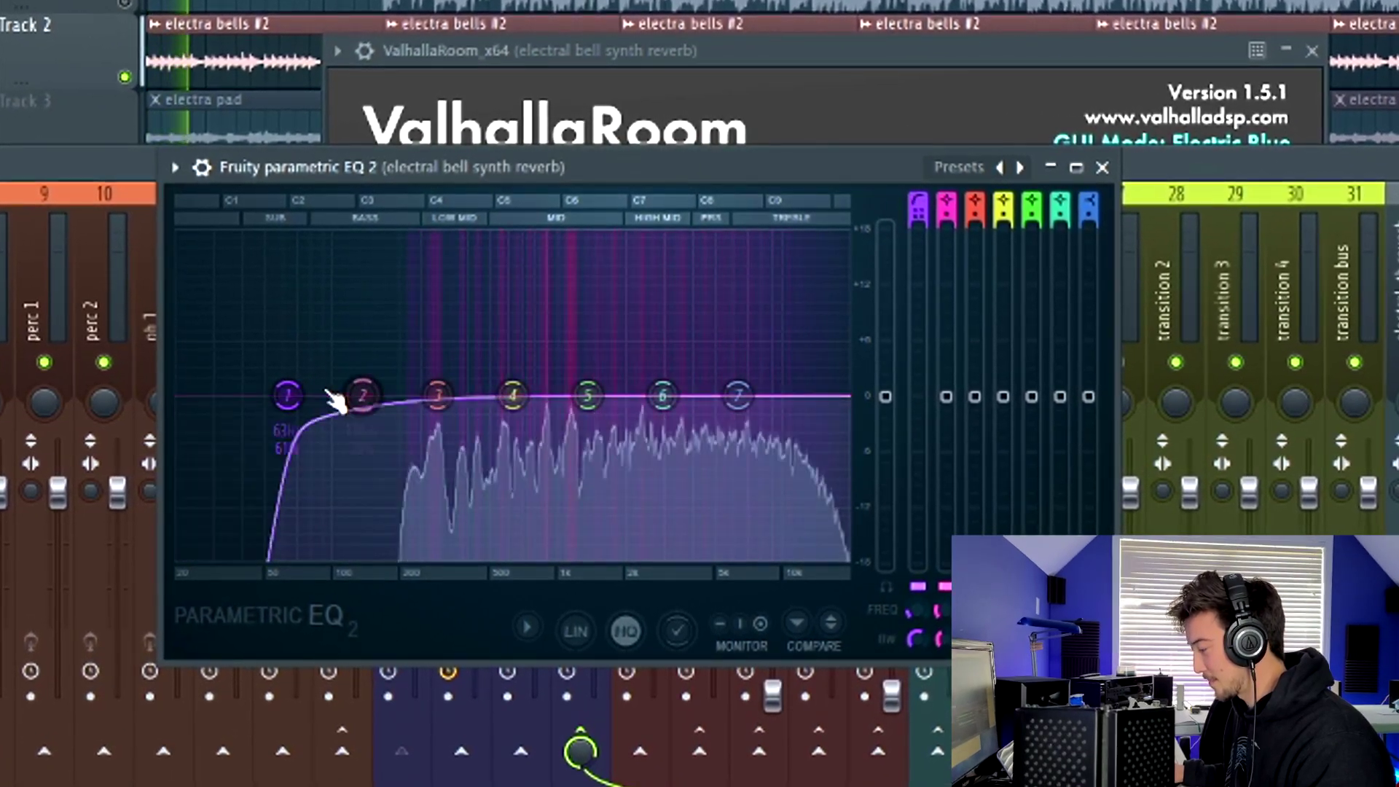
pyautogui.moveTo(288, 396); pyautogui.dragTo(607, 395)
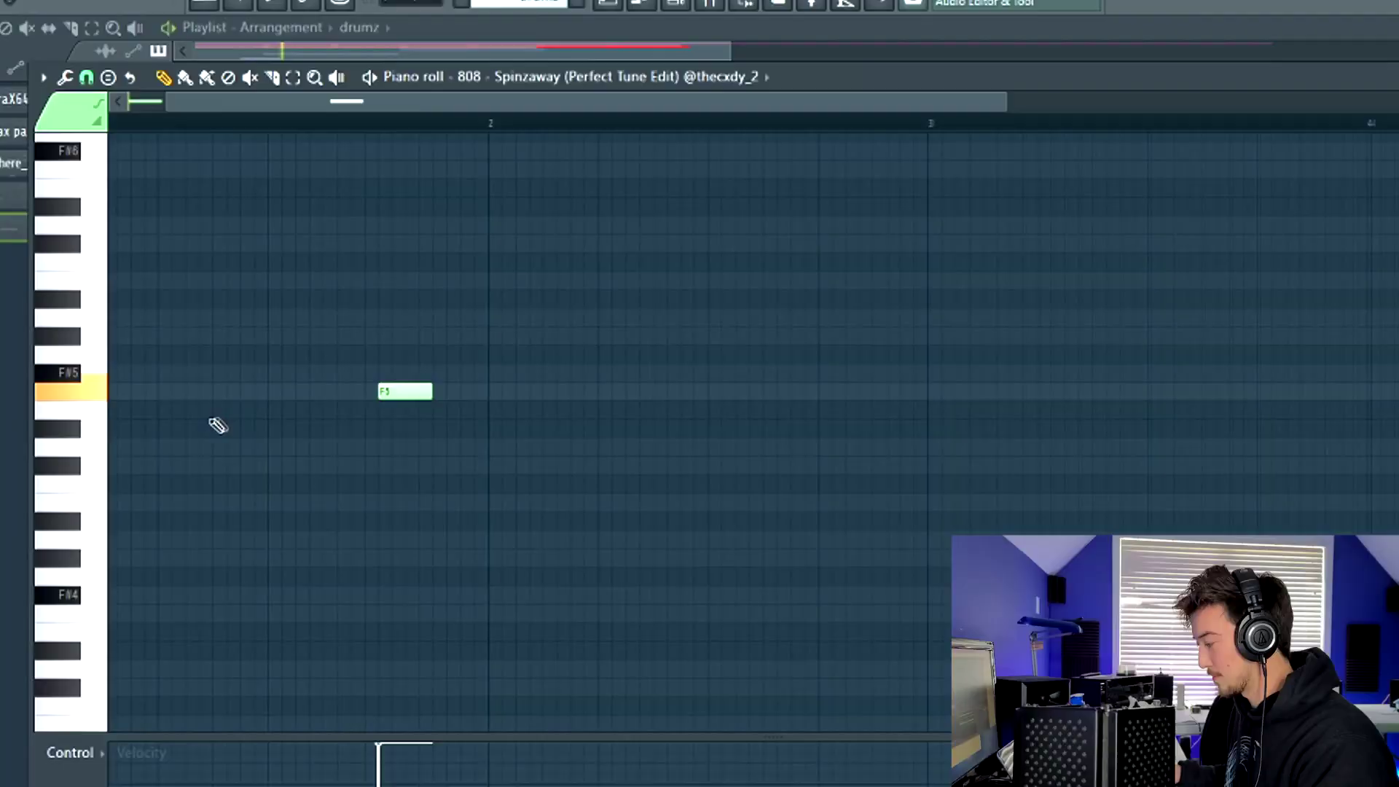
# Step: Place F5 notes for the 808 across bars 1 to 4, including two notes in bar 4
pyautogui.scroll(-2, 256, 406)
pyautogui.rightClick(324, 392)
pyautogui.click(362, 394)
pyautogui.click(464, 393)
pyautogui.scroll(-1, 408, 536)
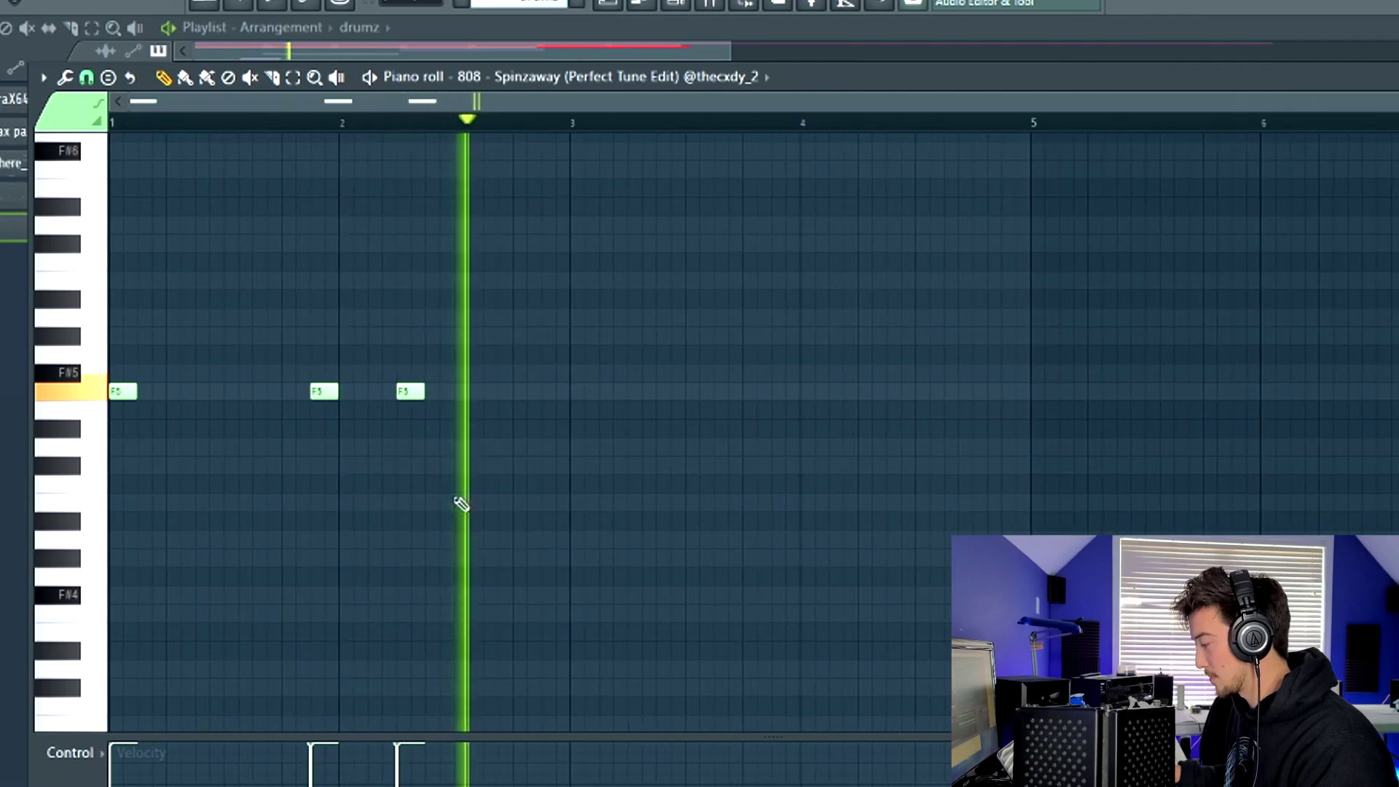
pyautogui.click(582, 393)
pyautogui.scroll(-1, 714, 445)
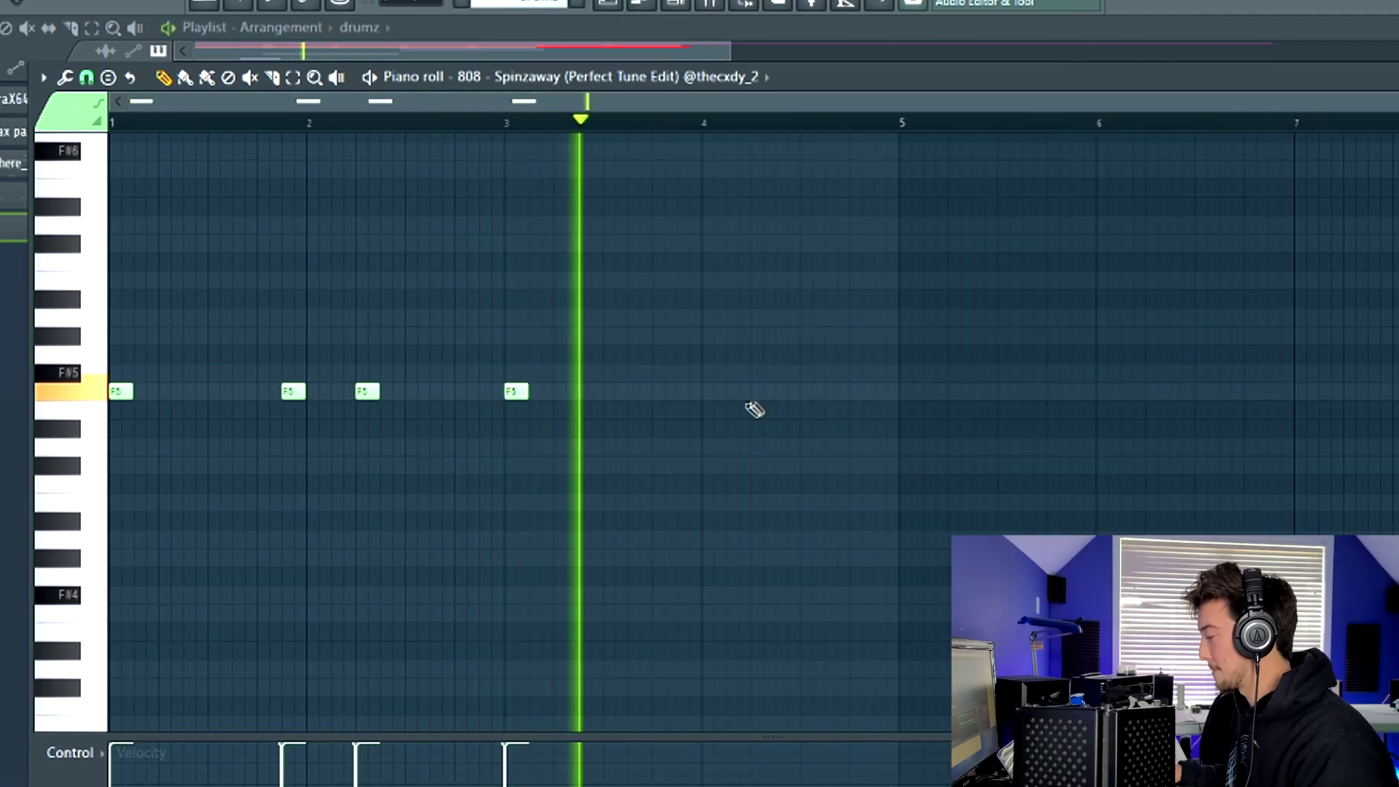
pyautogui.click(758, 391)
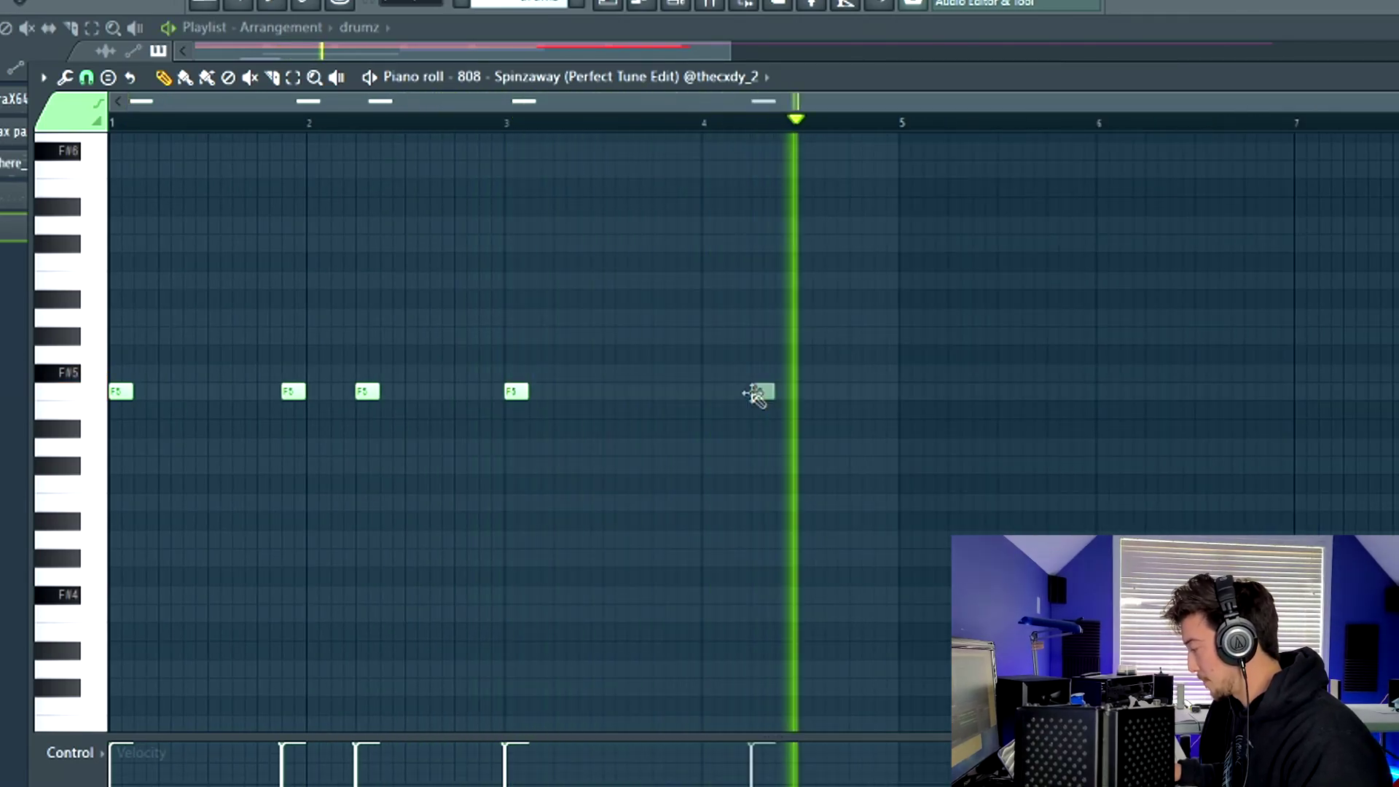
pyautogui.click(834, 392)
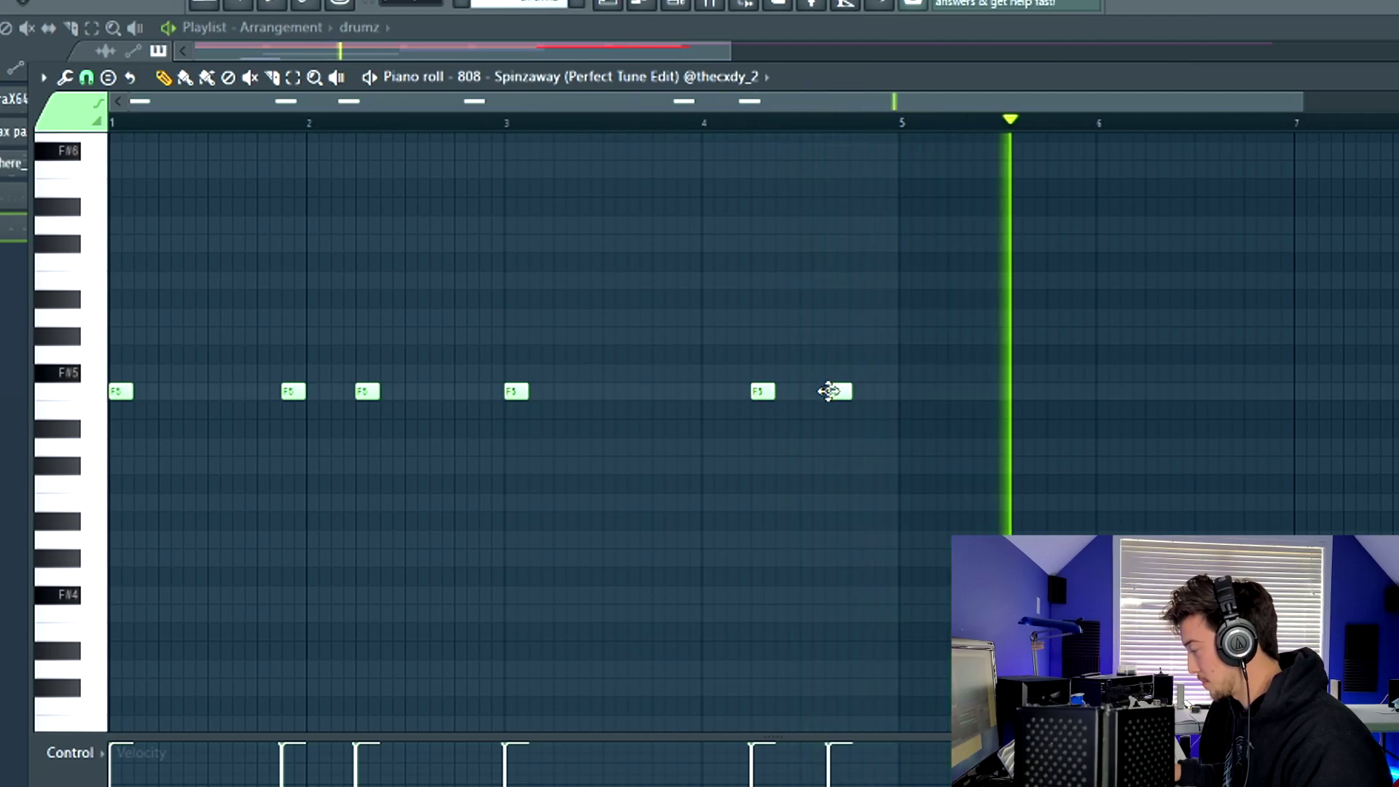
# Step: Play back the four-bar 808 pattern and duplicate all its notes into bars 5 to 8
pyautogui.moveTo(111, 182); pyautogui.dragTo(340, 443)
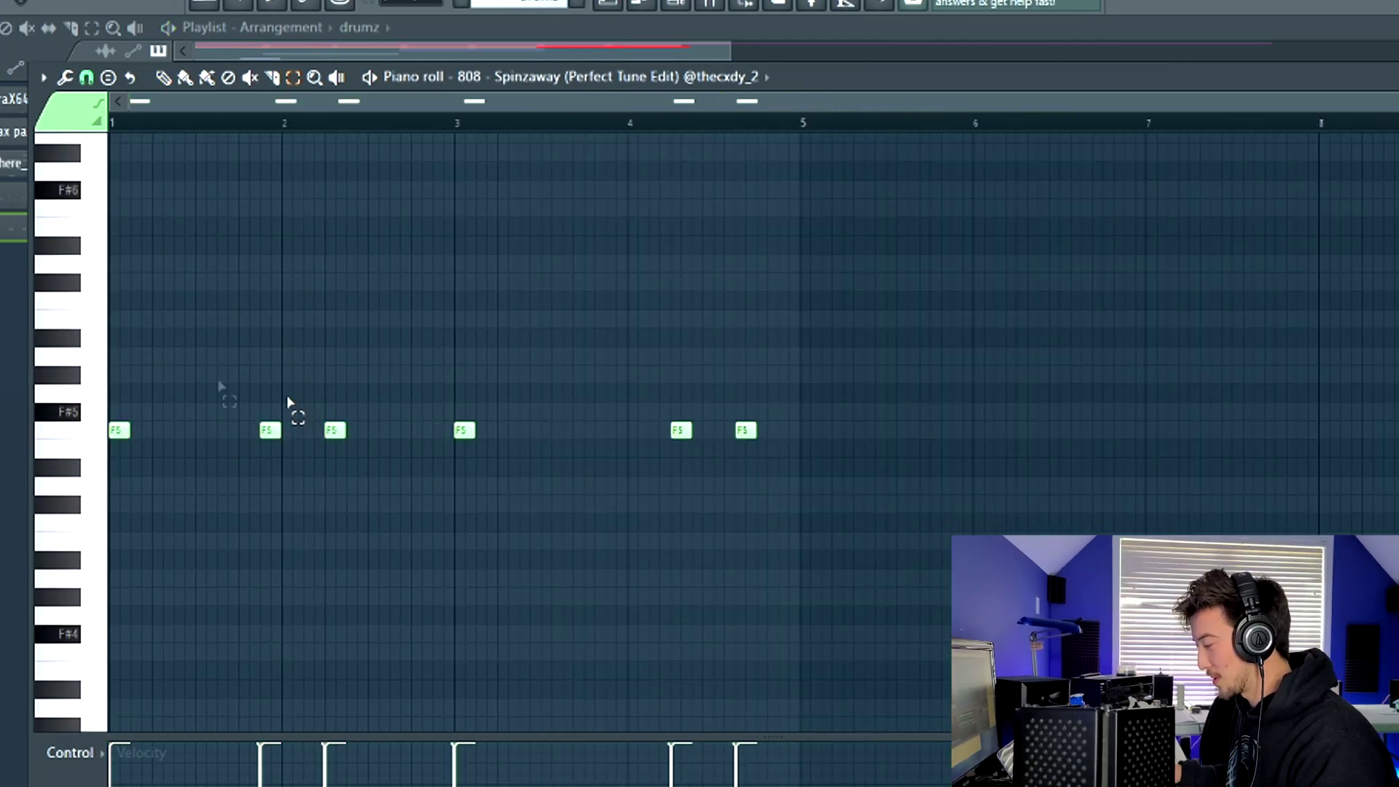
pyautogui.press('space')
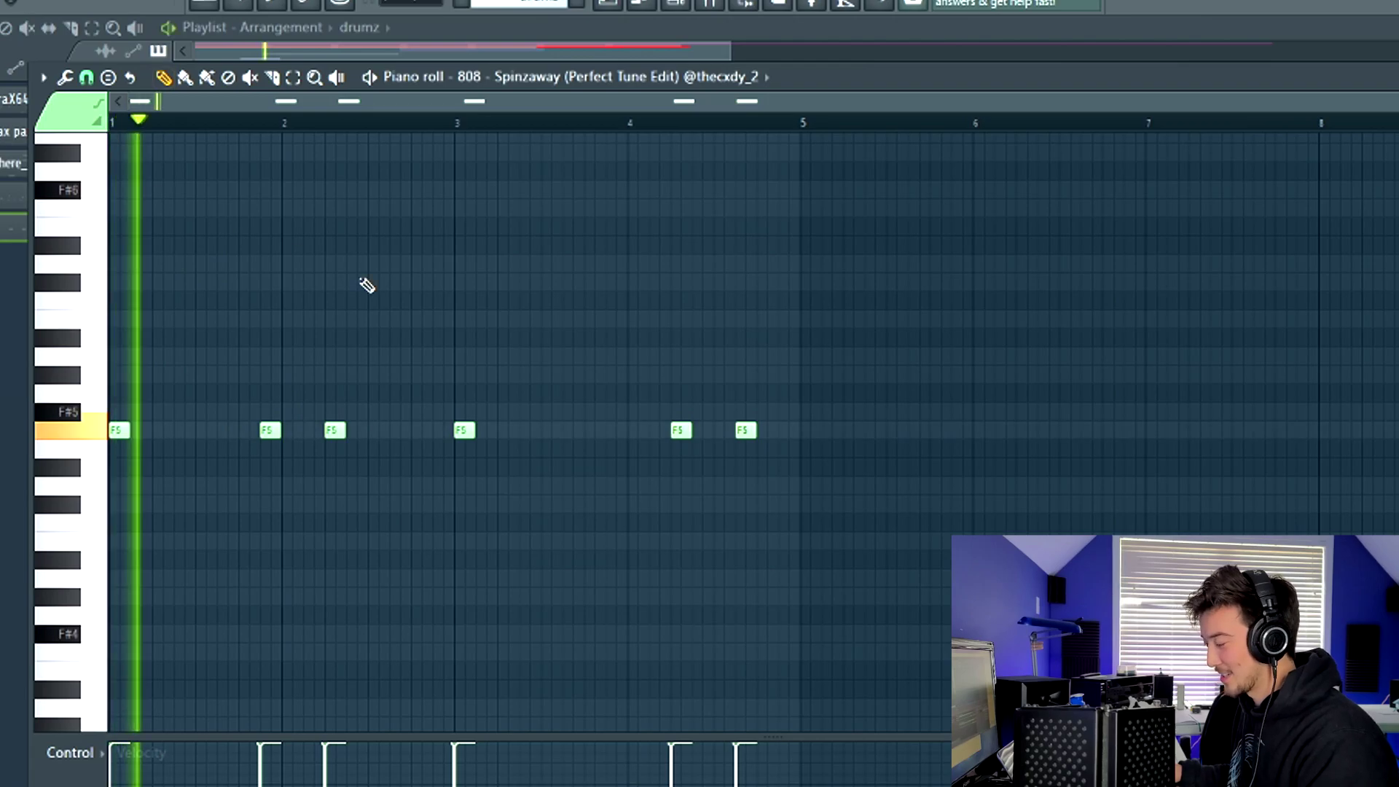
pyautogui.press('space')
pyautogui.hotkey('ctrl', 'a')
pyautogui.hotkey('ctrl', 'b')
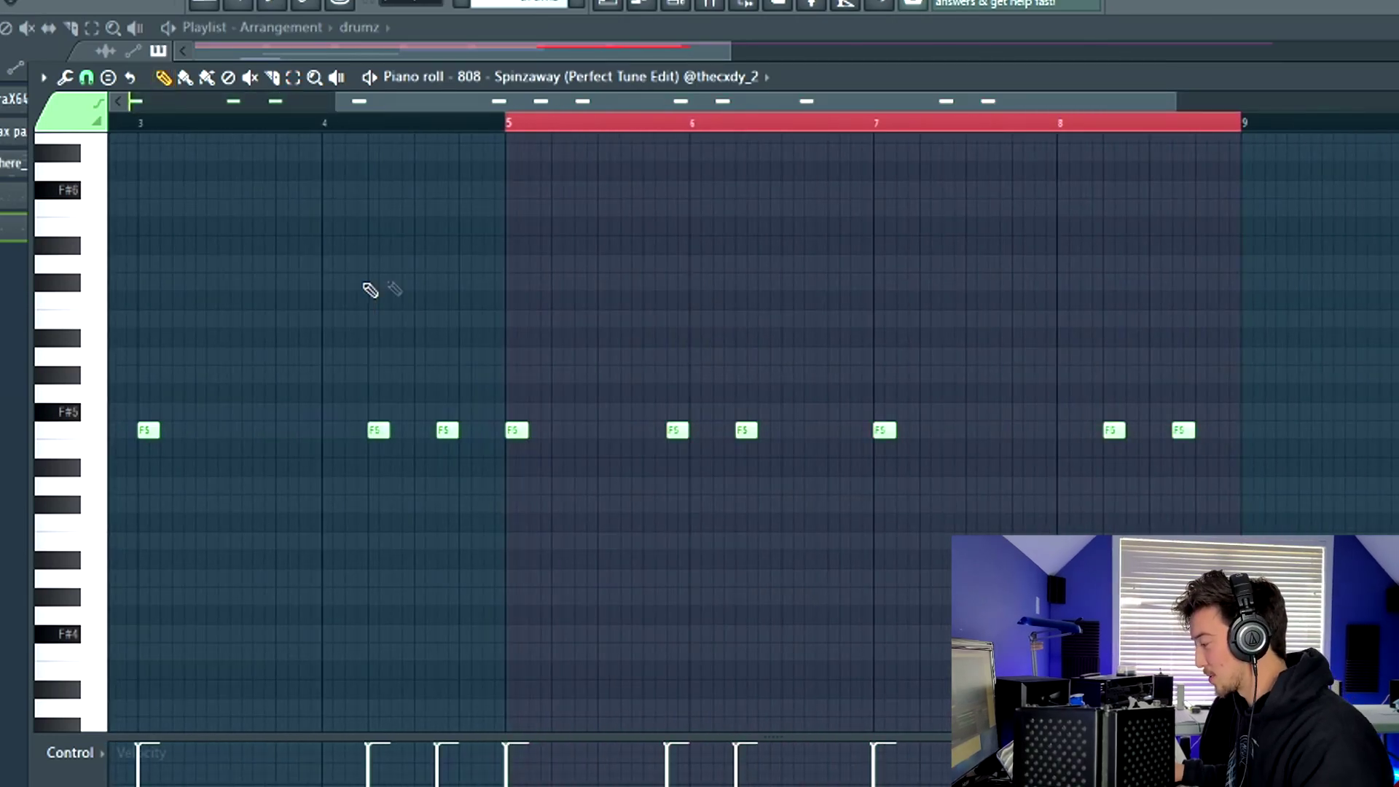
pyautogui.click(509, 274)
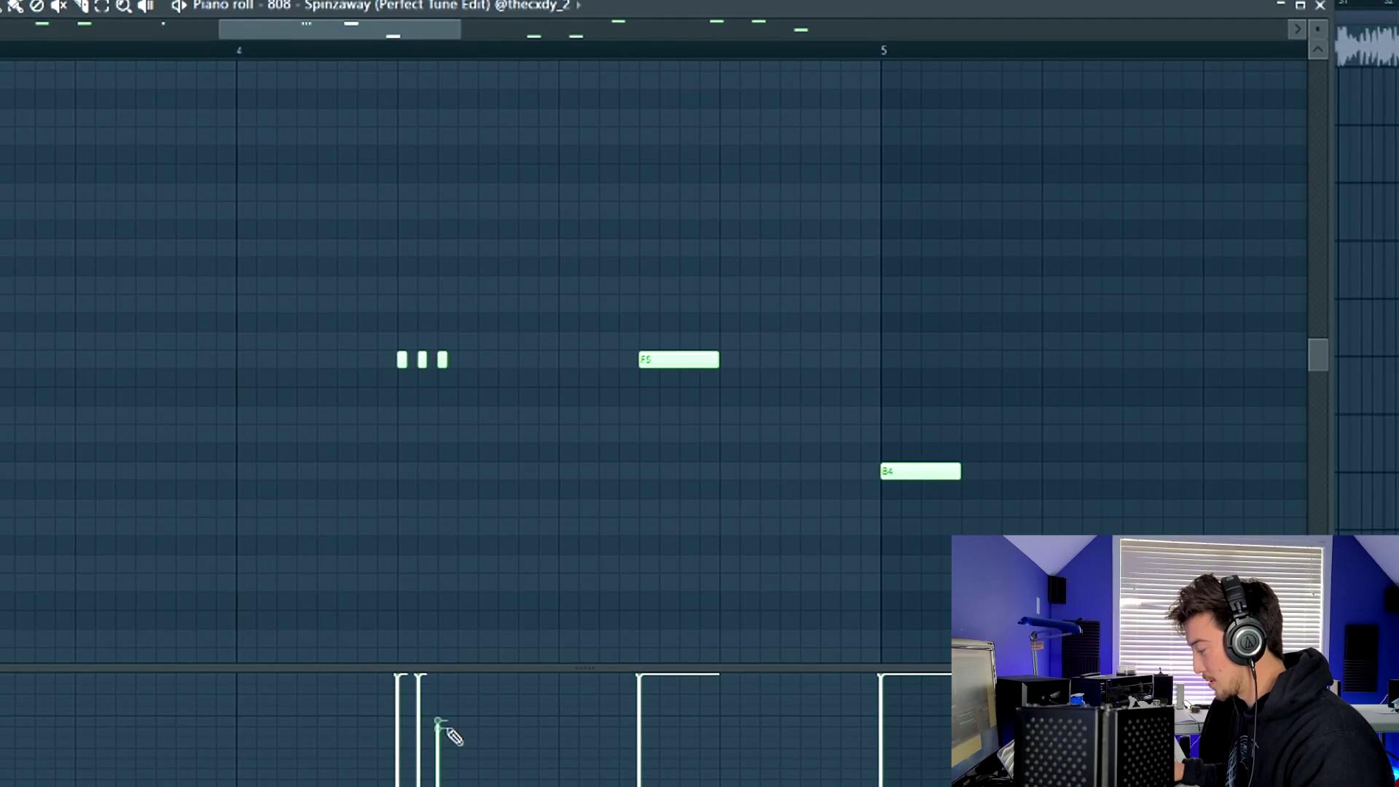
# Step: Ramp the velocities of the three short F5 roll notes in bar 4 from low to high, checking by playback
pyautogui.press('space')
pyautogui.scroll(-3, 490, 478)
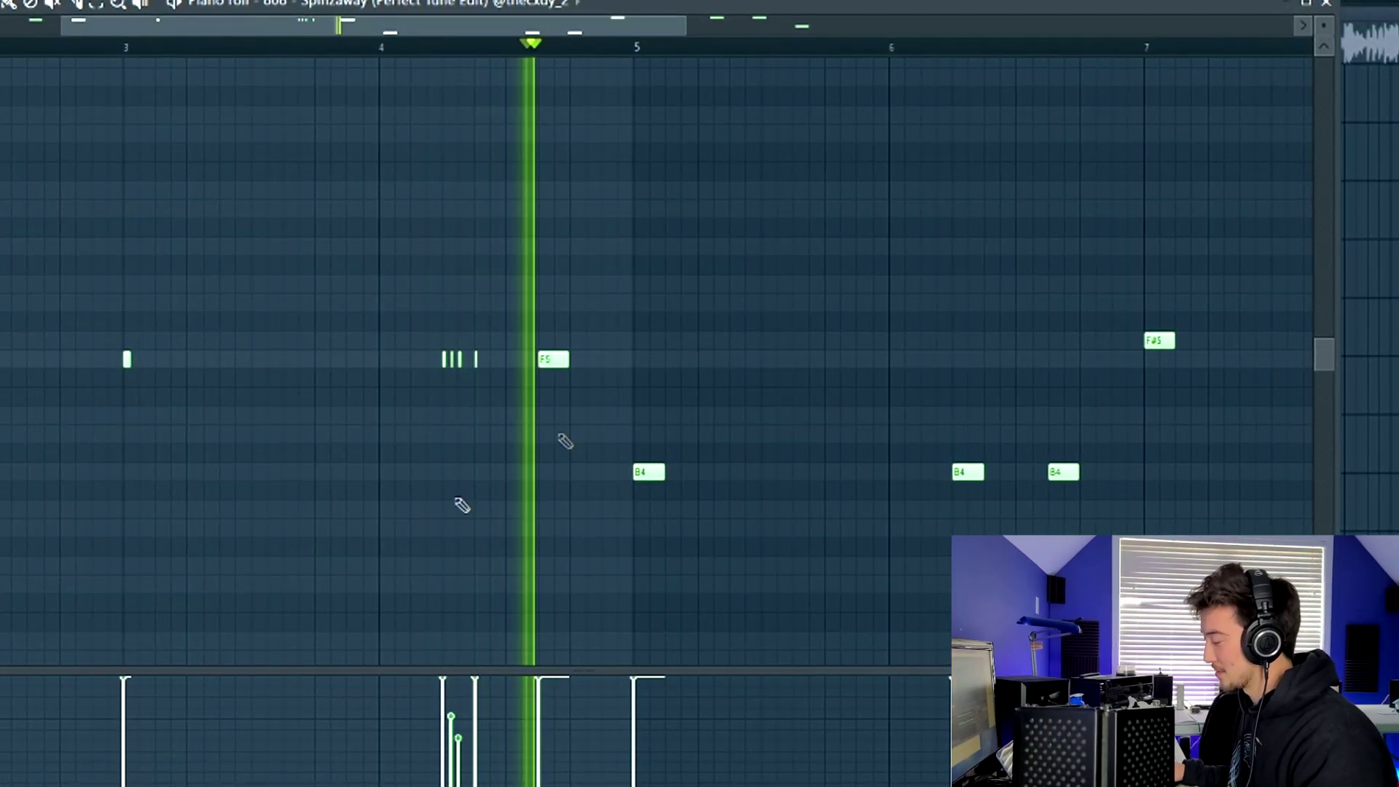
pyautogui.scroll(3, 437, 568)
pyautogui.press('space')
pyautogui.press('space')
pyautogui.moveTo(471, 735); pyautogui.dragTo(499, 698)
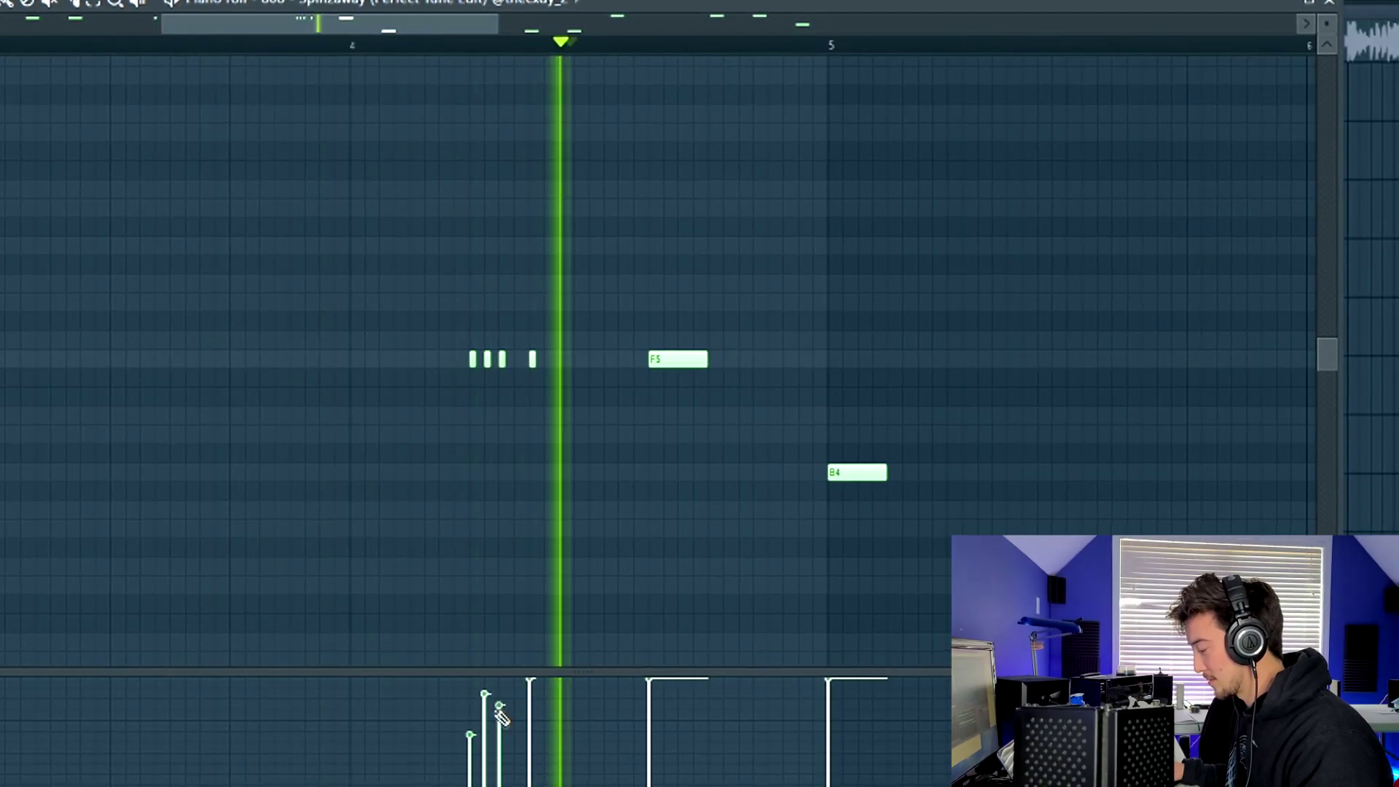
pyautogui.press('space')
pyautogui.press('space')
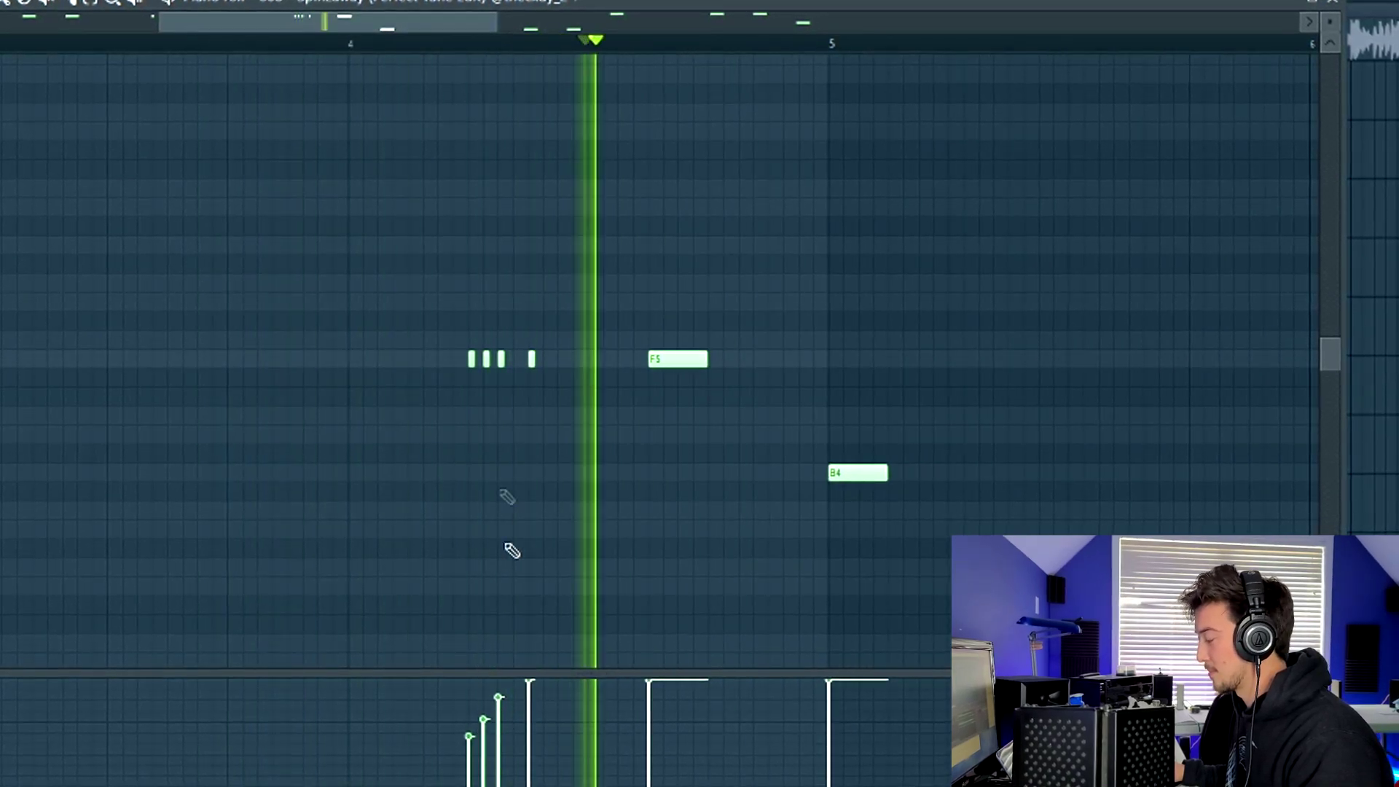
pyautogui.press('space')
pyautogui.scroll(-1, 478, 509)
pyautogui.press('space')
# Step: Add an F5 808 note at the end of bar 4, lower its velocity slightly, and play back the pattern
pyautogui.scroll(-2, 670, 444)
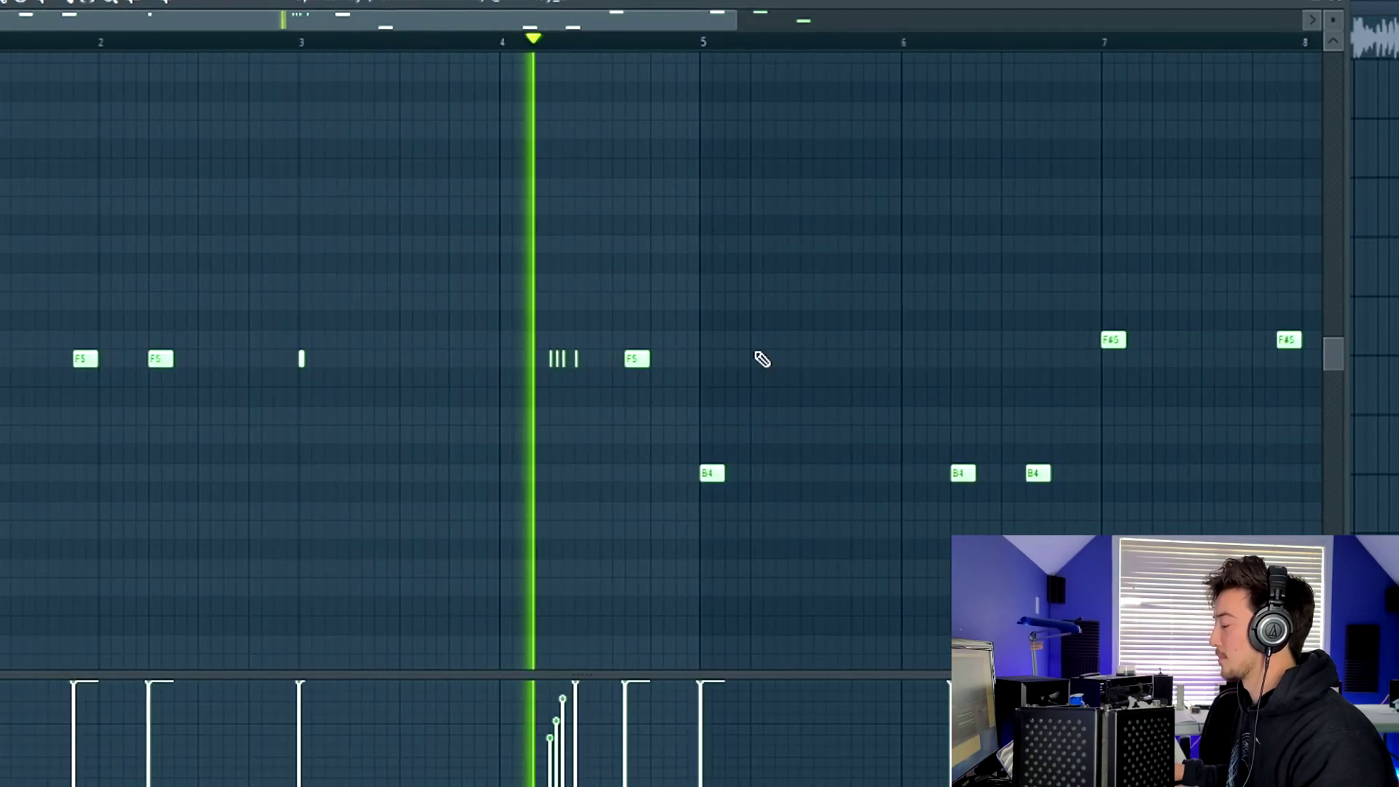
pyautogui.scroll(-2, 623, 317)
pyautogui.press('space')
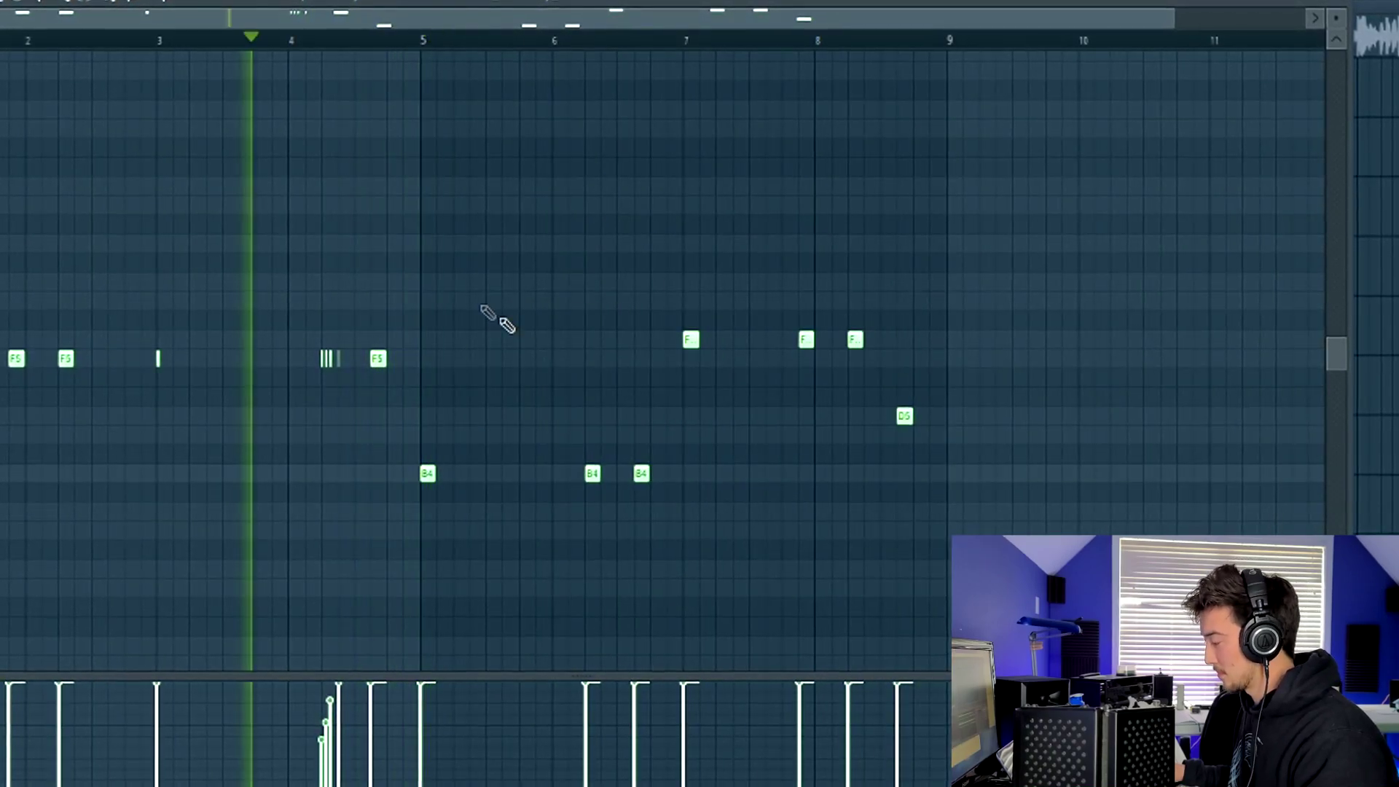
pyautogui.press('space')
pyautogui.scroll(3, 506, 326)
pyautogui.click(440, 358)
pyautogui.press('space')
pyautogui.press('space')
pyautogui.scroll(-1, 437, 357)
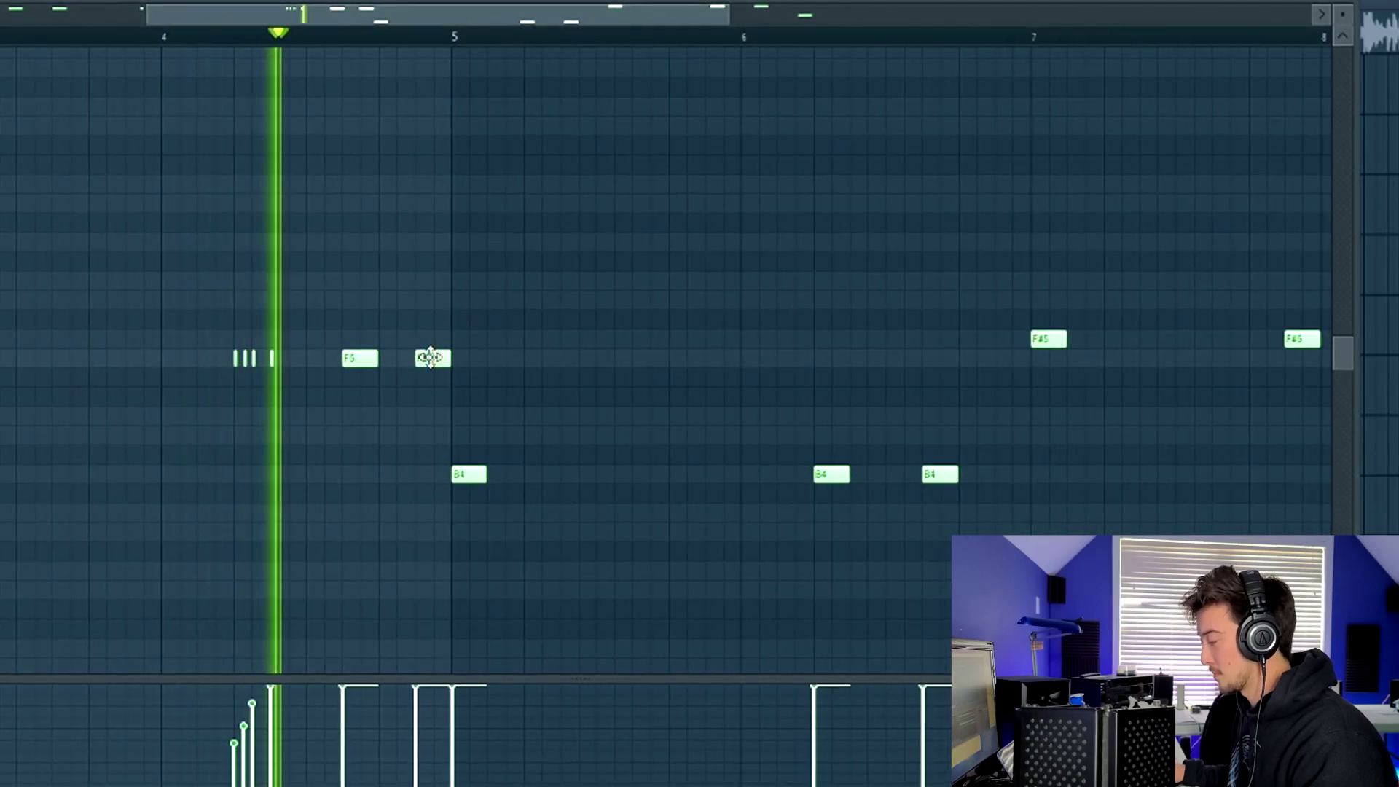
pyautogui.scroll(-2, 441, 470)
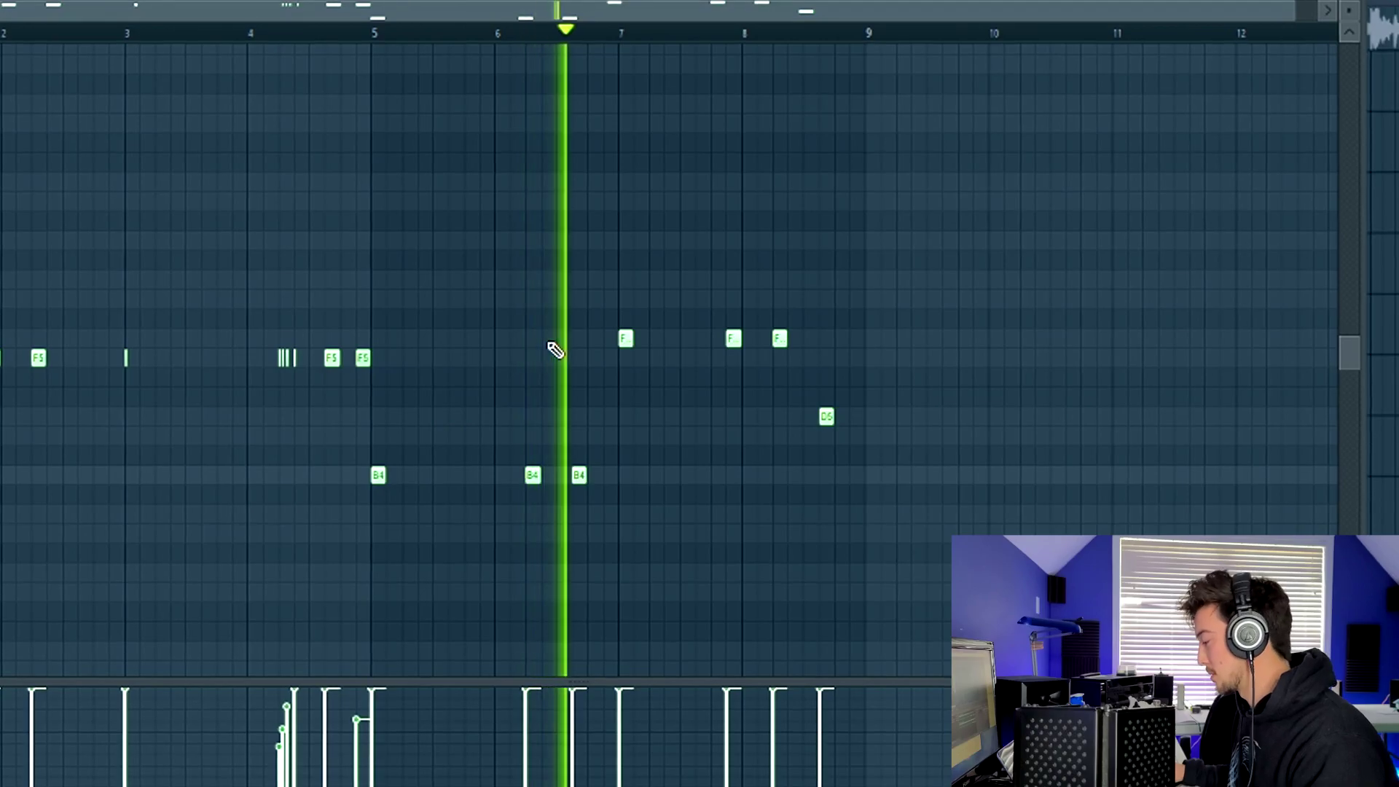
pyautogui.scroll(2, 939, 313)
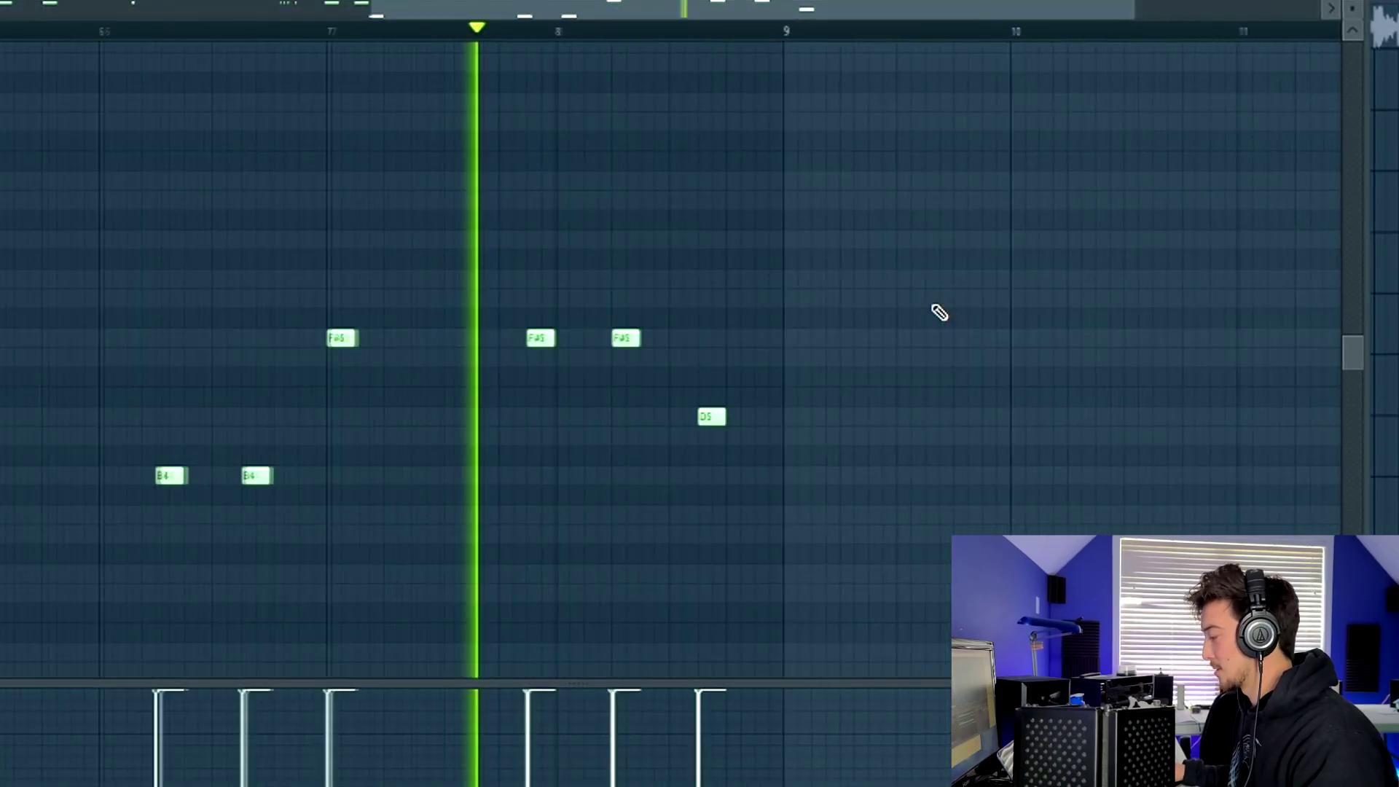
pyautogui.press('space')
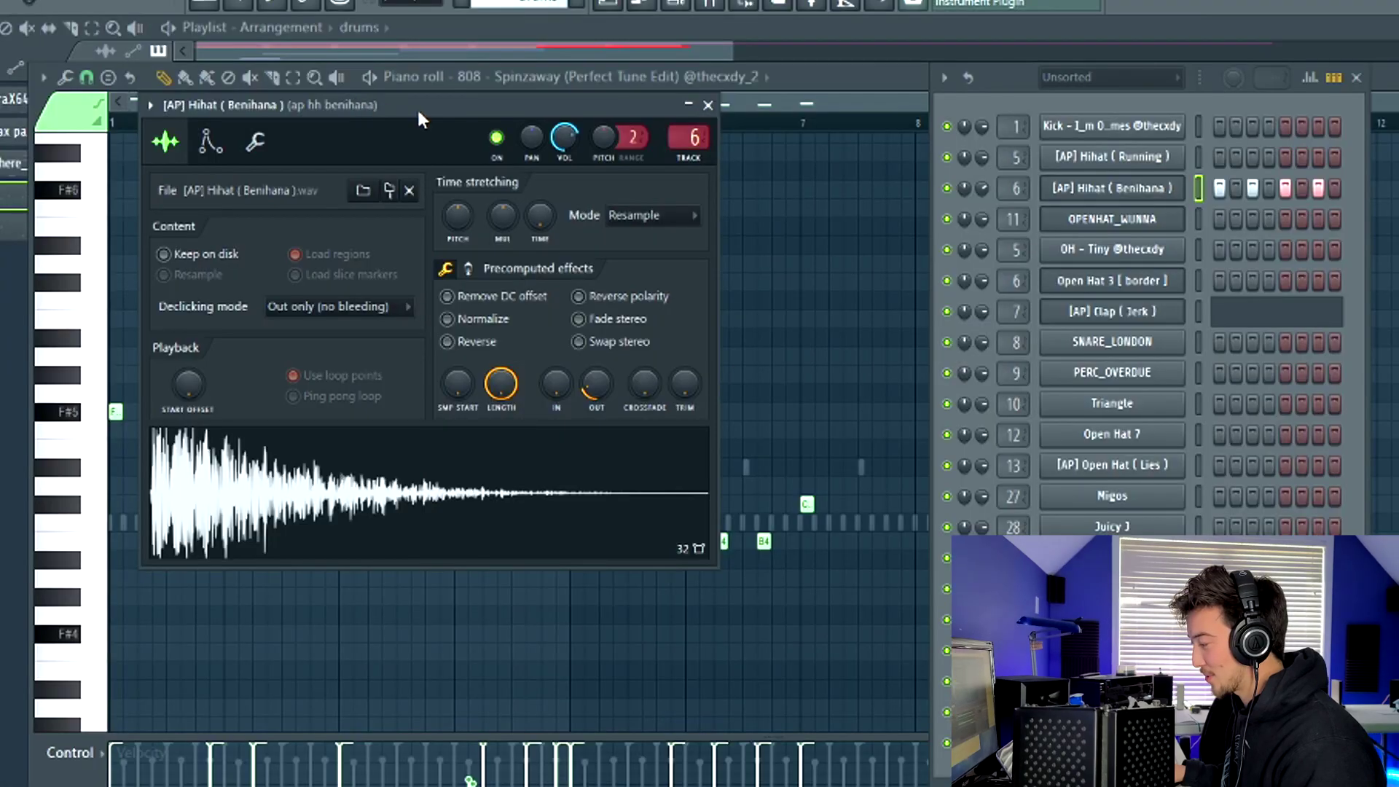
# Step: Examine the sampler settings of the [AP] Hihat ( Benihana ) and [AP] Clap ( Jerk ) channels
pyautogui.moveTo(420, 118); pyautogui.dragTo(486, 153)
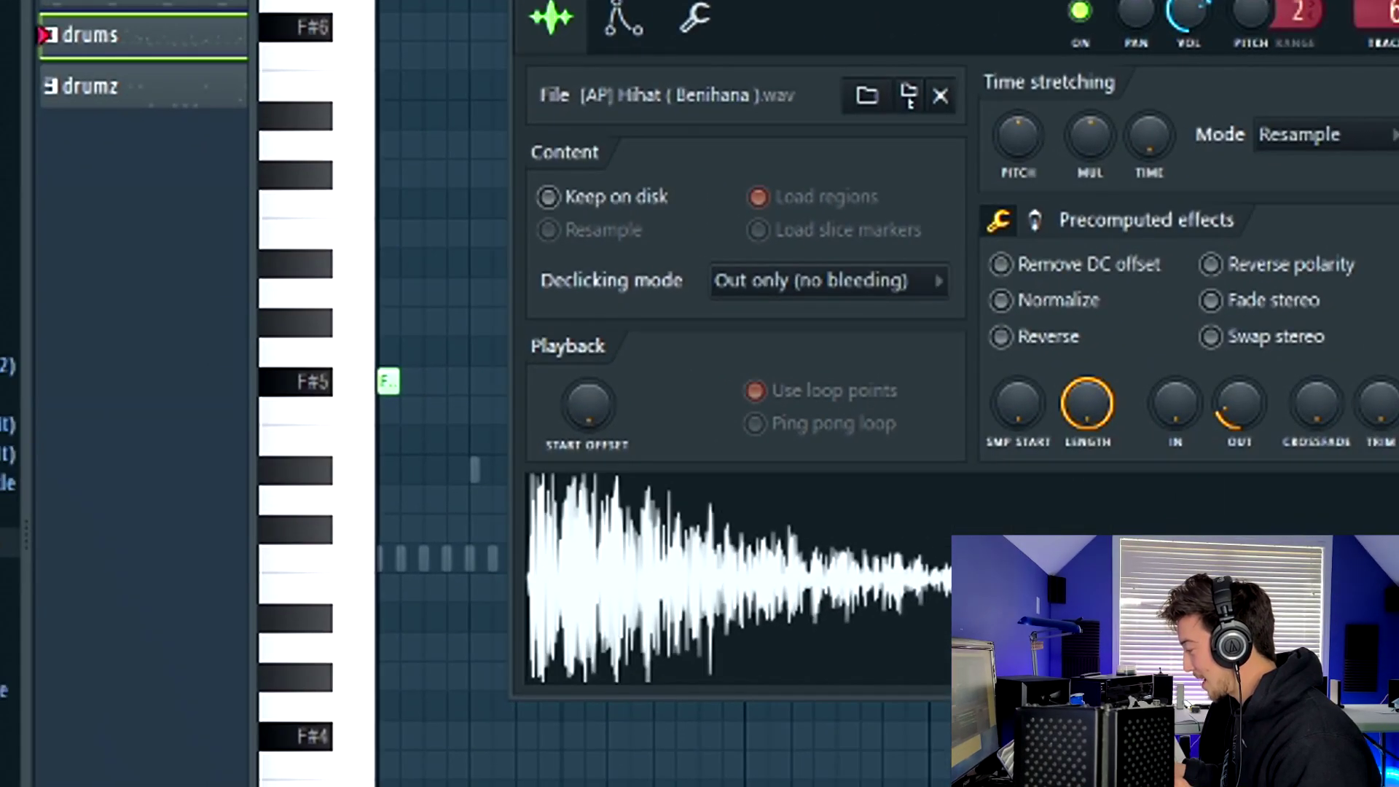
pyautogui.click(1124, 311)
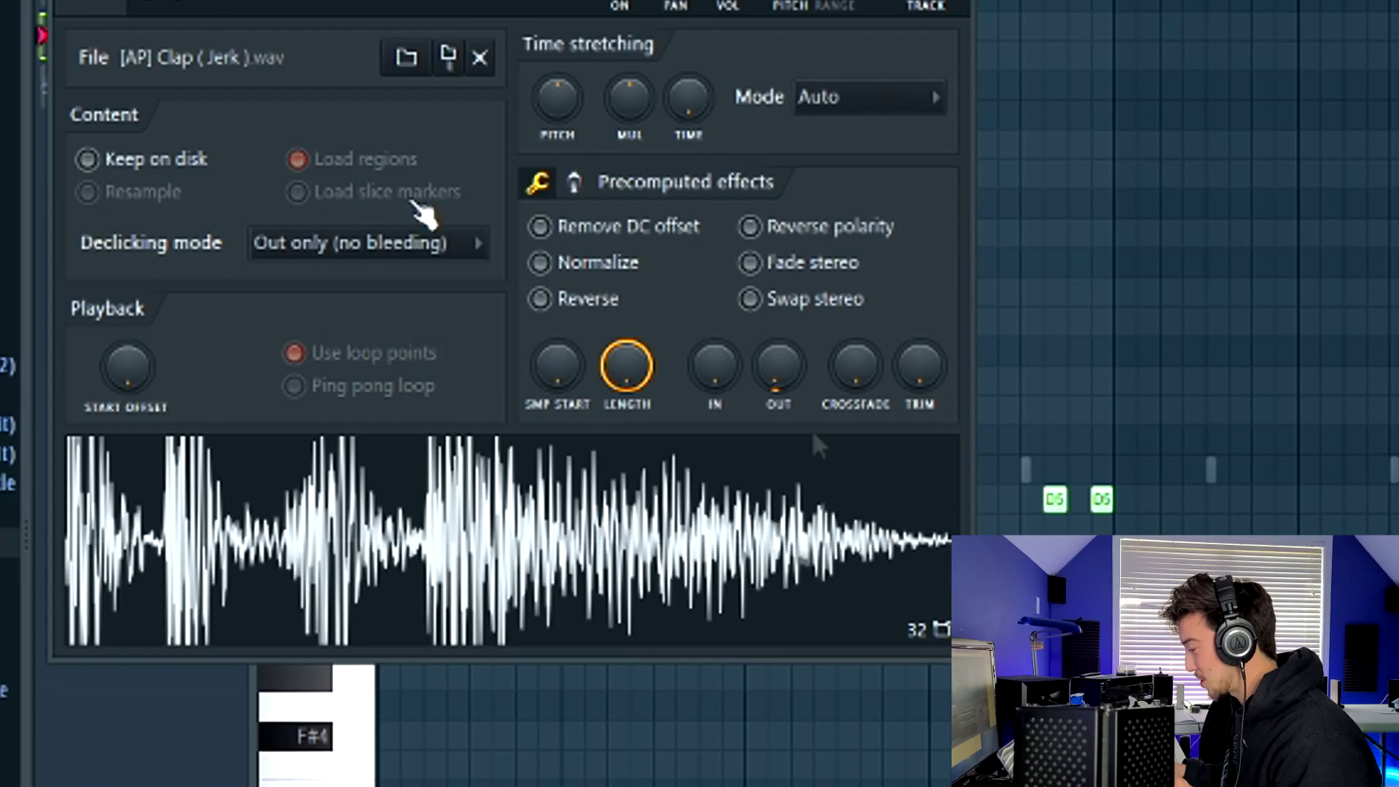
pyautogui.moveTo(513, 1); pyautogui.dragTo(551, 0)
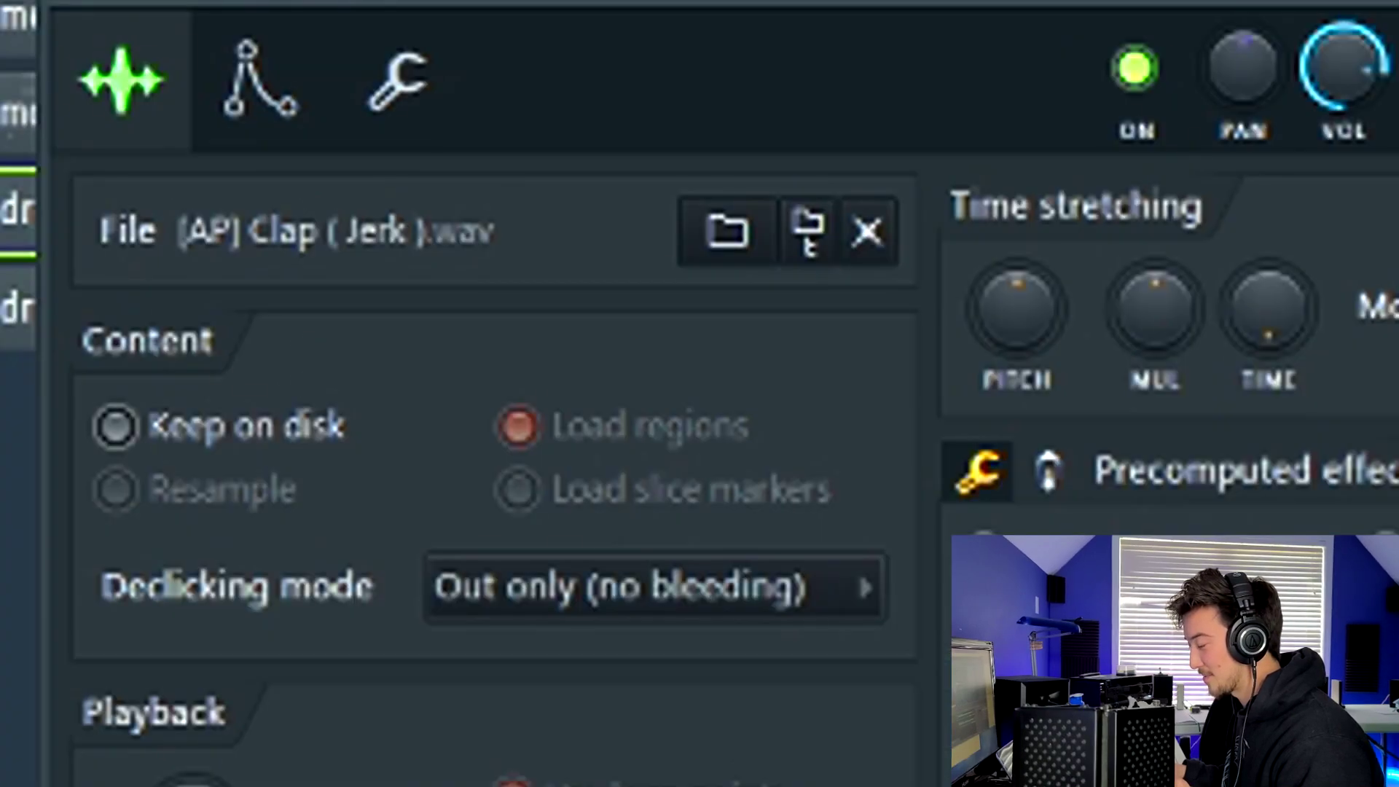
# Step: Show note fine pitch in the control lane of the [AP] Hihat ( Benihana ) piano roll
pyautogui.press('F7')
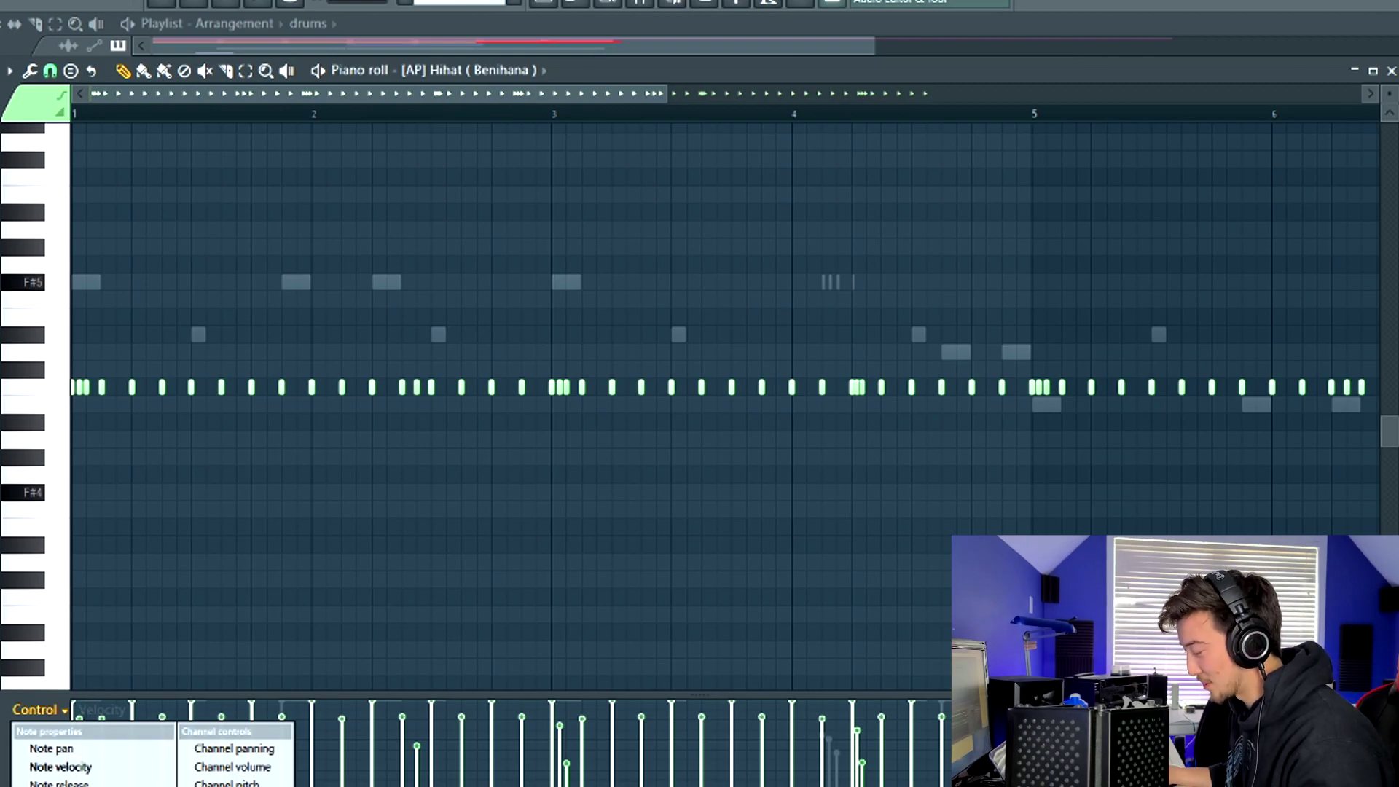
pyautogui.click(62, 786)
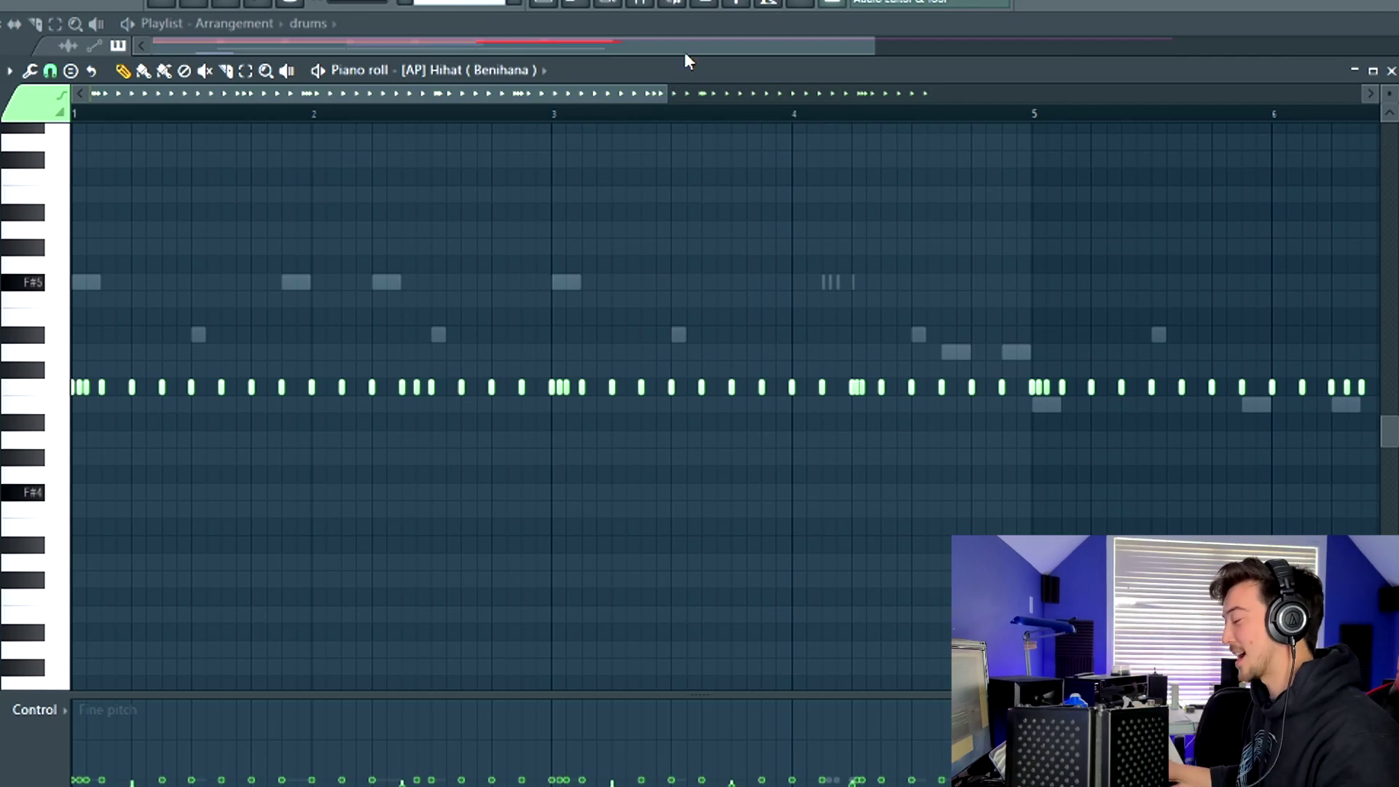
pyautogui.moveTo(676, 93); pyautogui.dragTo(684, 93)
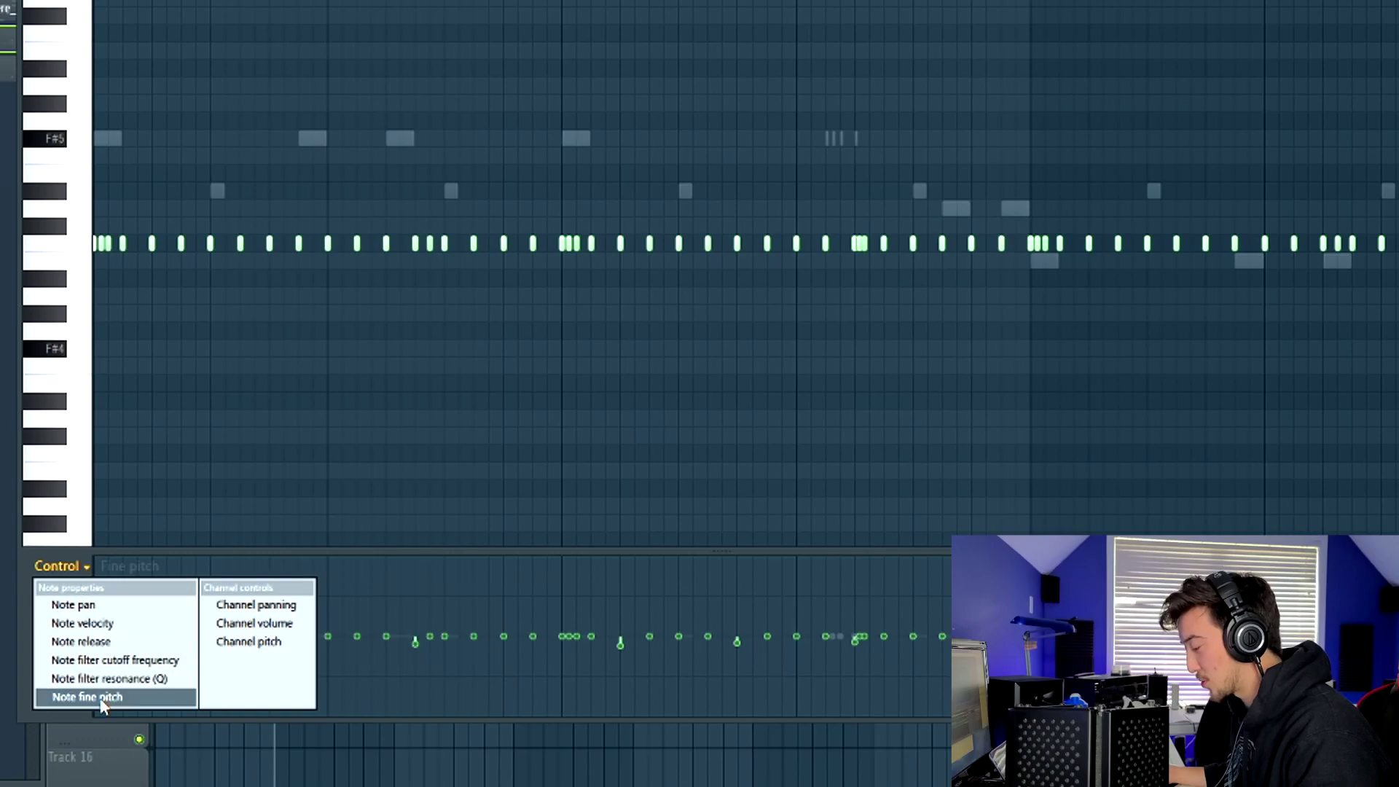
pyautogui.click(101, 699)
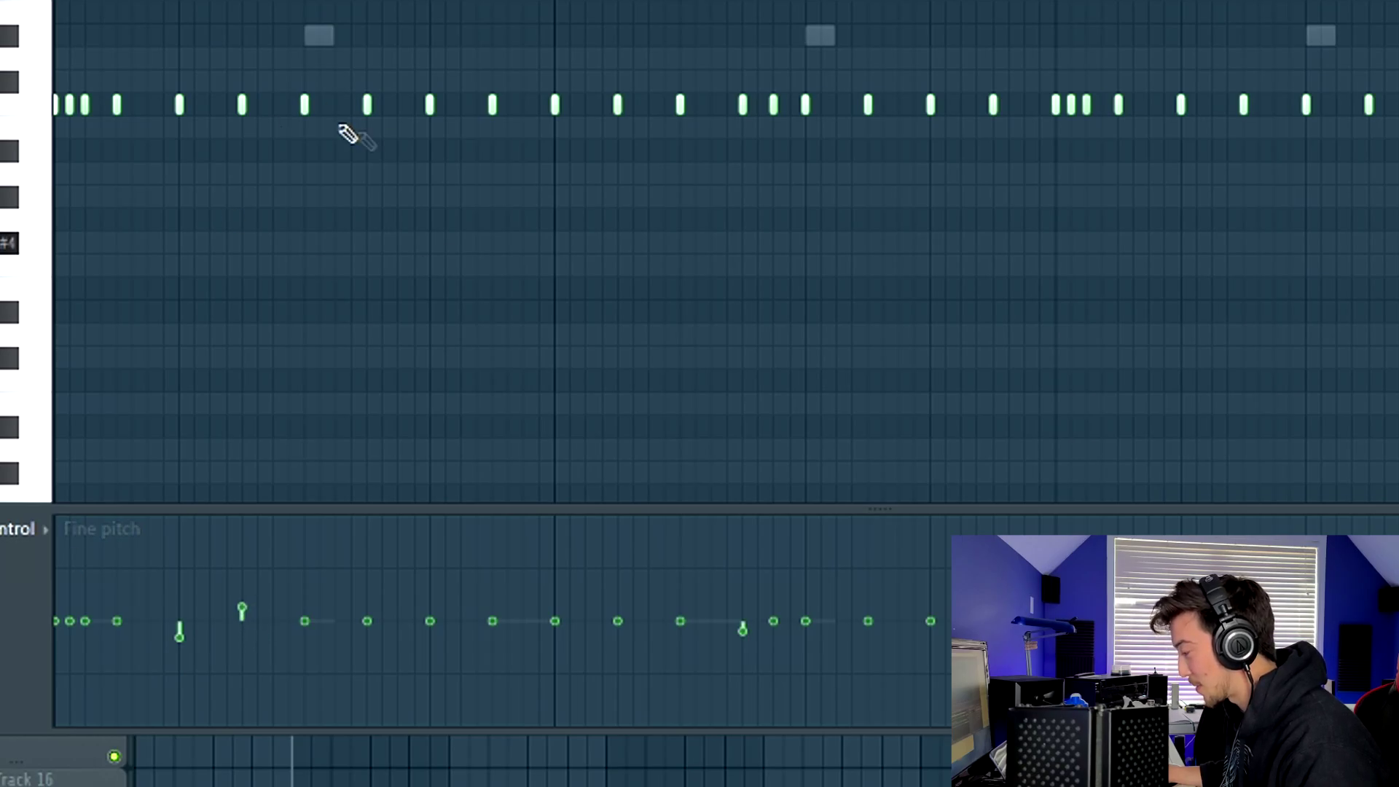
# Step: Vary the fine pitch of individual hi-hat notes slightly up and down in bars 2 and 3, checking by playback
pyautogui.press('space')
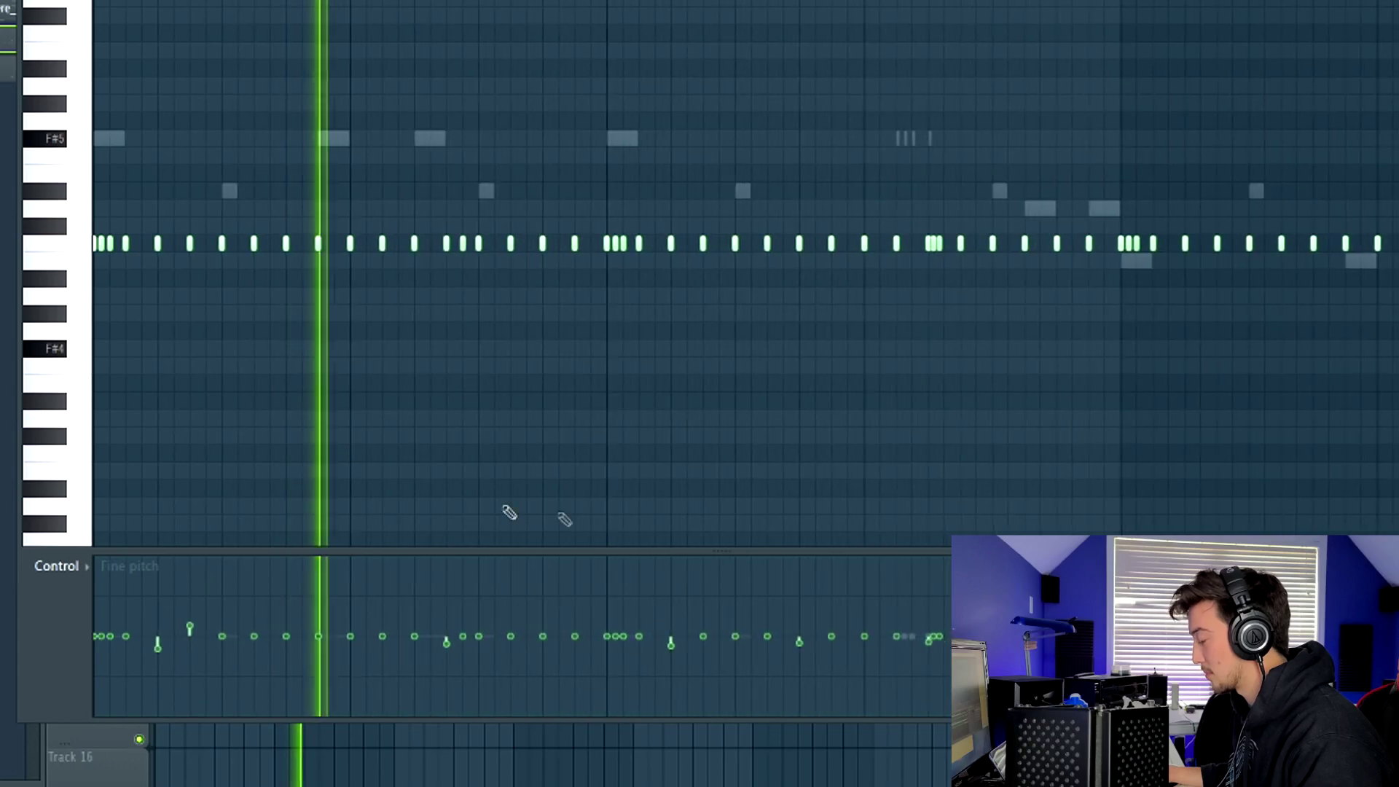
pyautogui.scroll(3, 537, 515)
pyautogui.press('space')
pyautogui.moveTo(316, 637); pyautogui.dragTo(376, 619)
pyautogui.press('space')
pyautogui.press('space')
pyautogui.moveTo(408, 636); pyautogui.dragTo(408, 631)
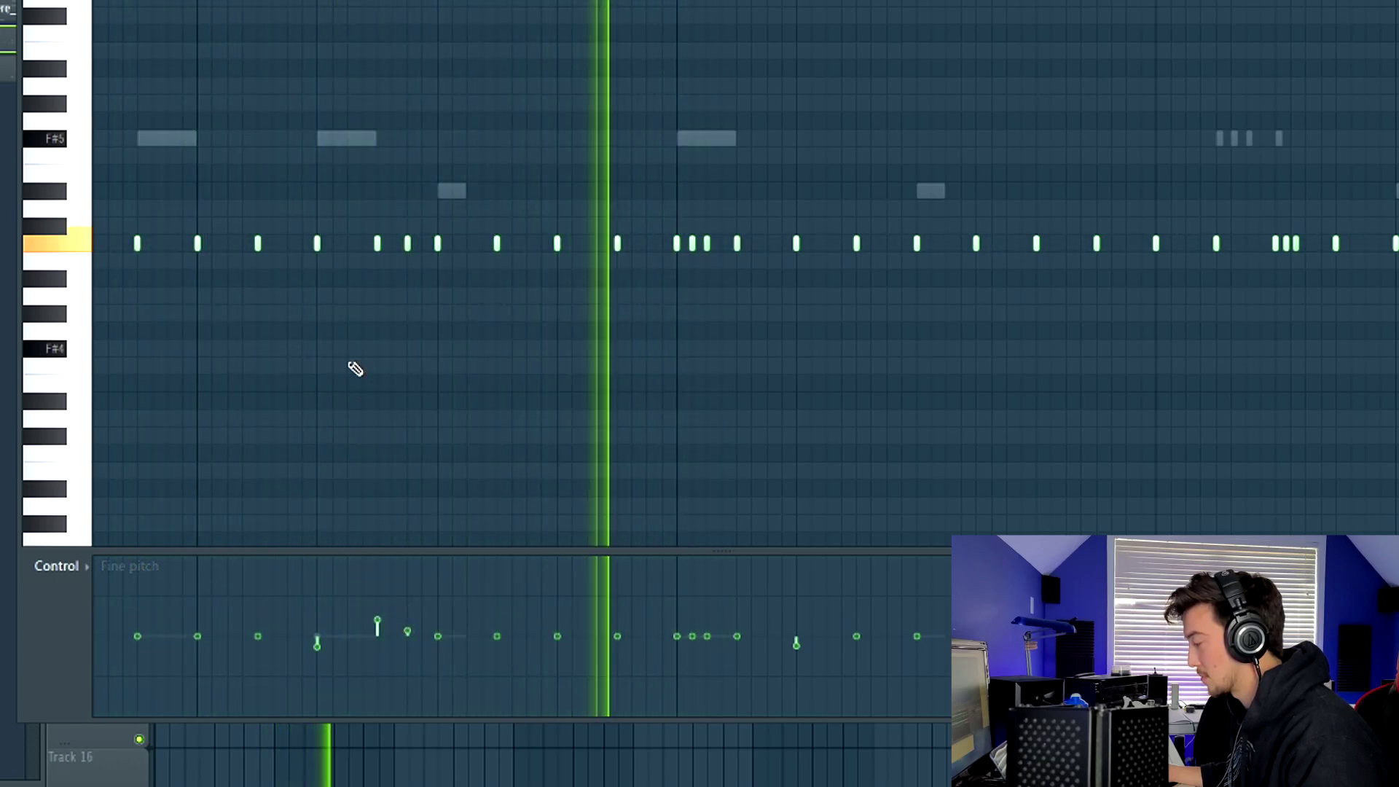
pyautogui.scroll(-2, 452, 379)
pyautogui.click(751, 622)
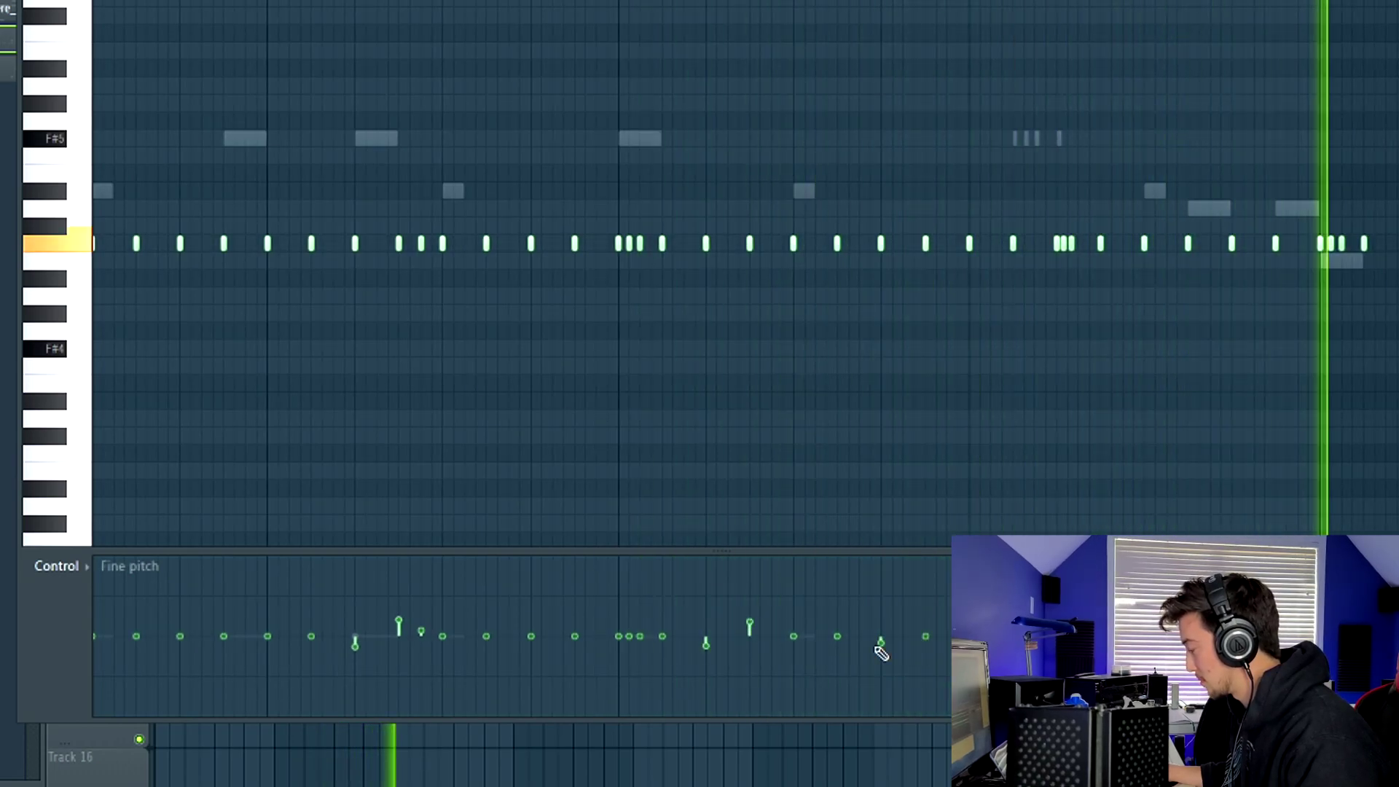